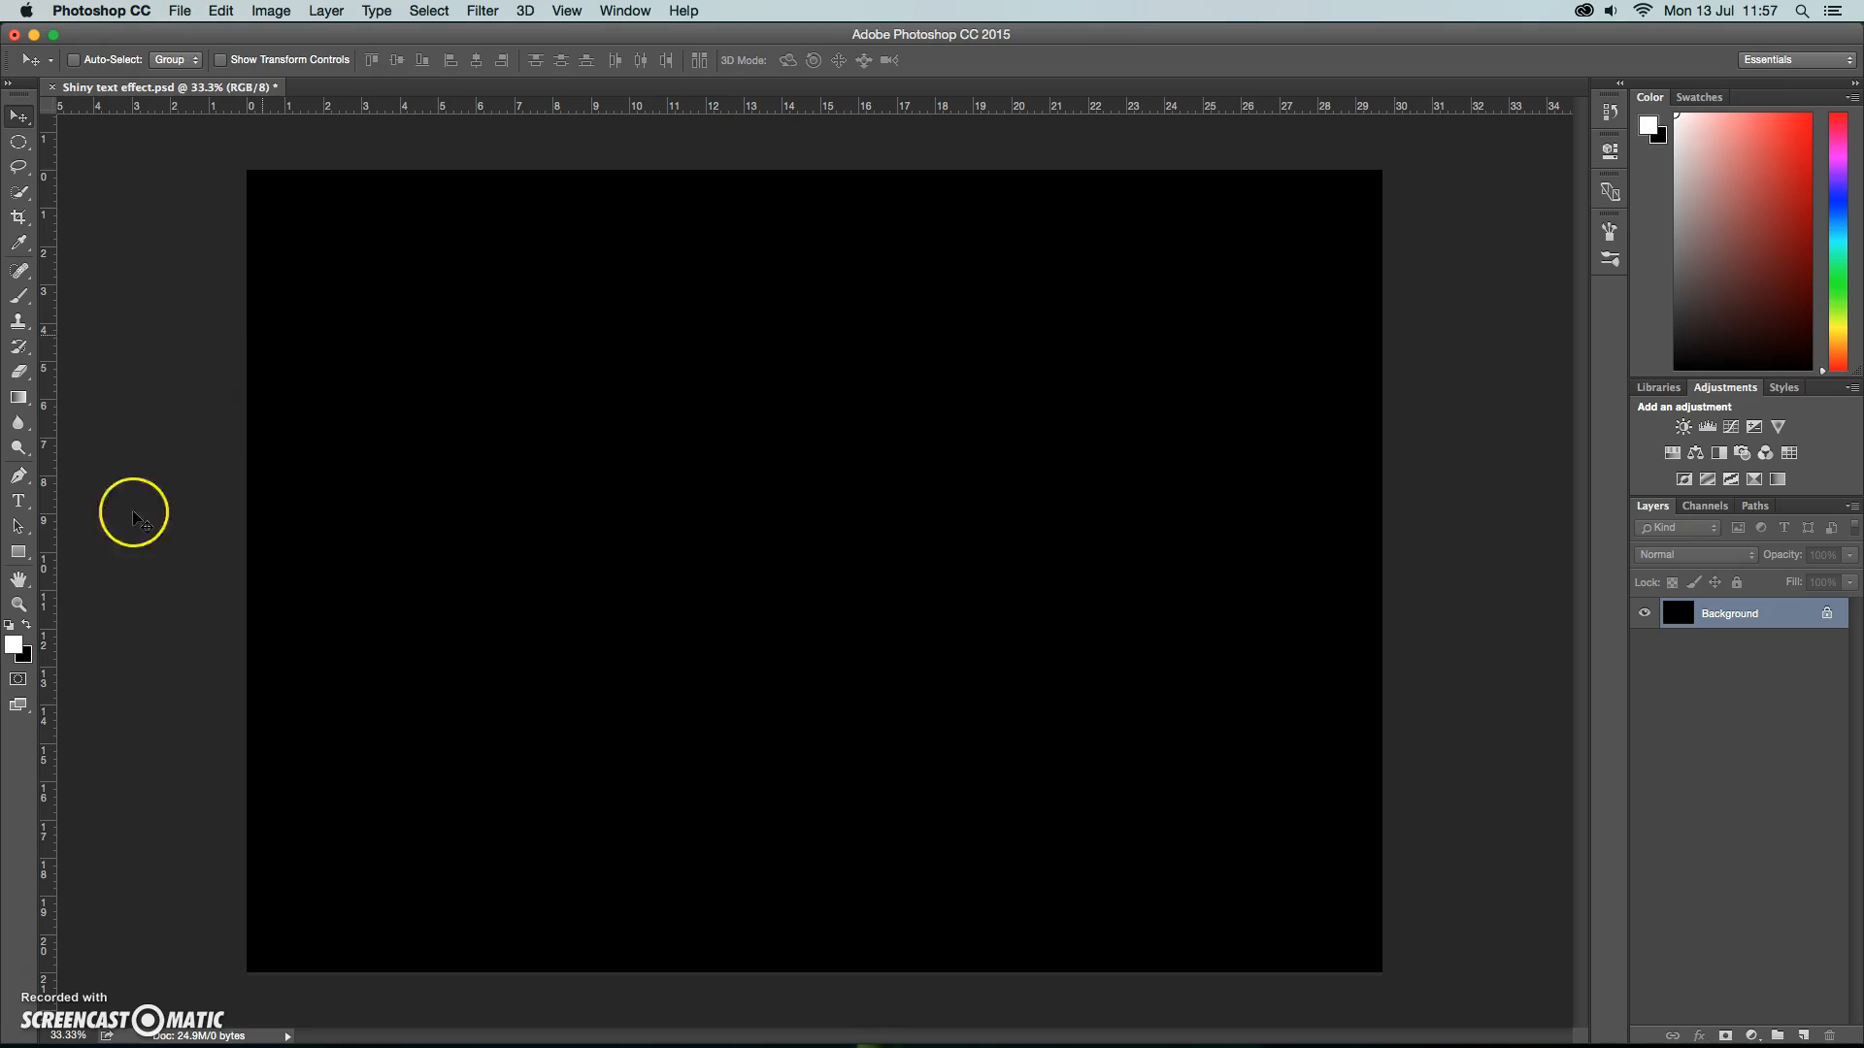
Add the white heading "MIRRORED TEXT" in 80 pt Helvetica Bold and move it to the middle of the canvas.
left_click(19, 501)
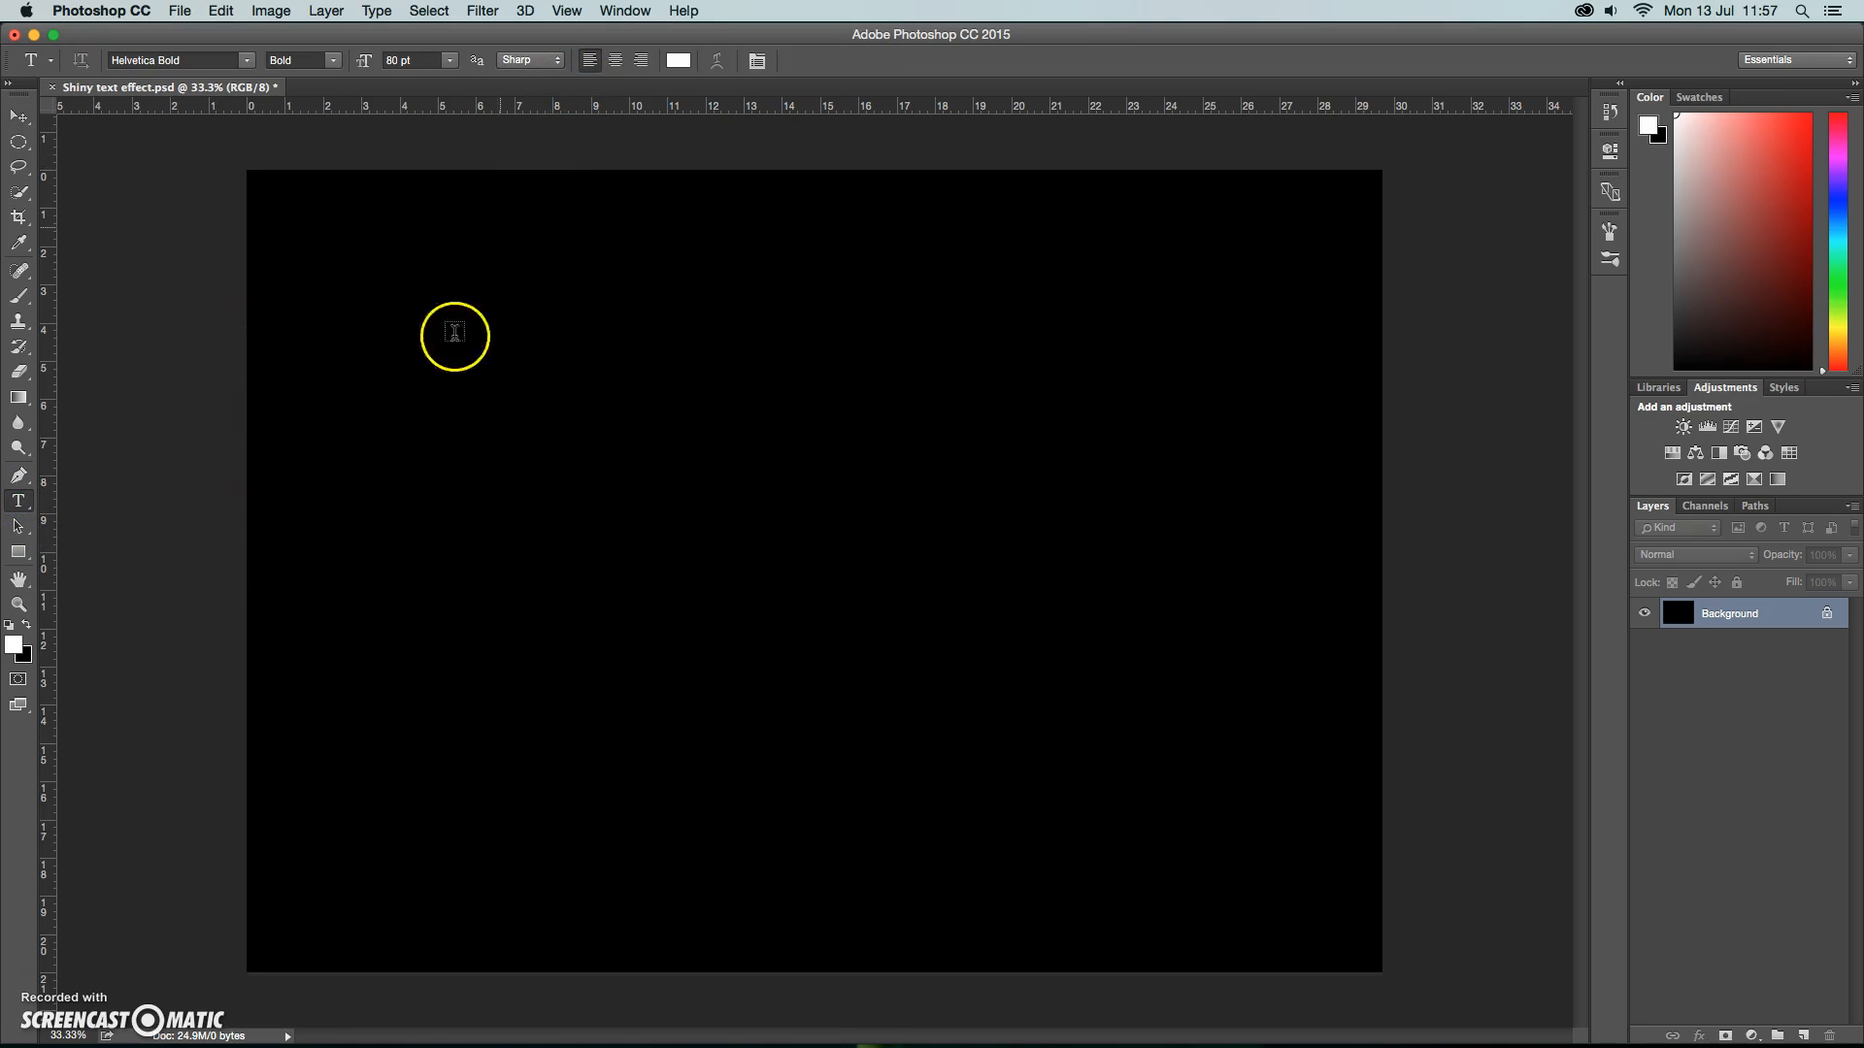
left_click(274, 545)
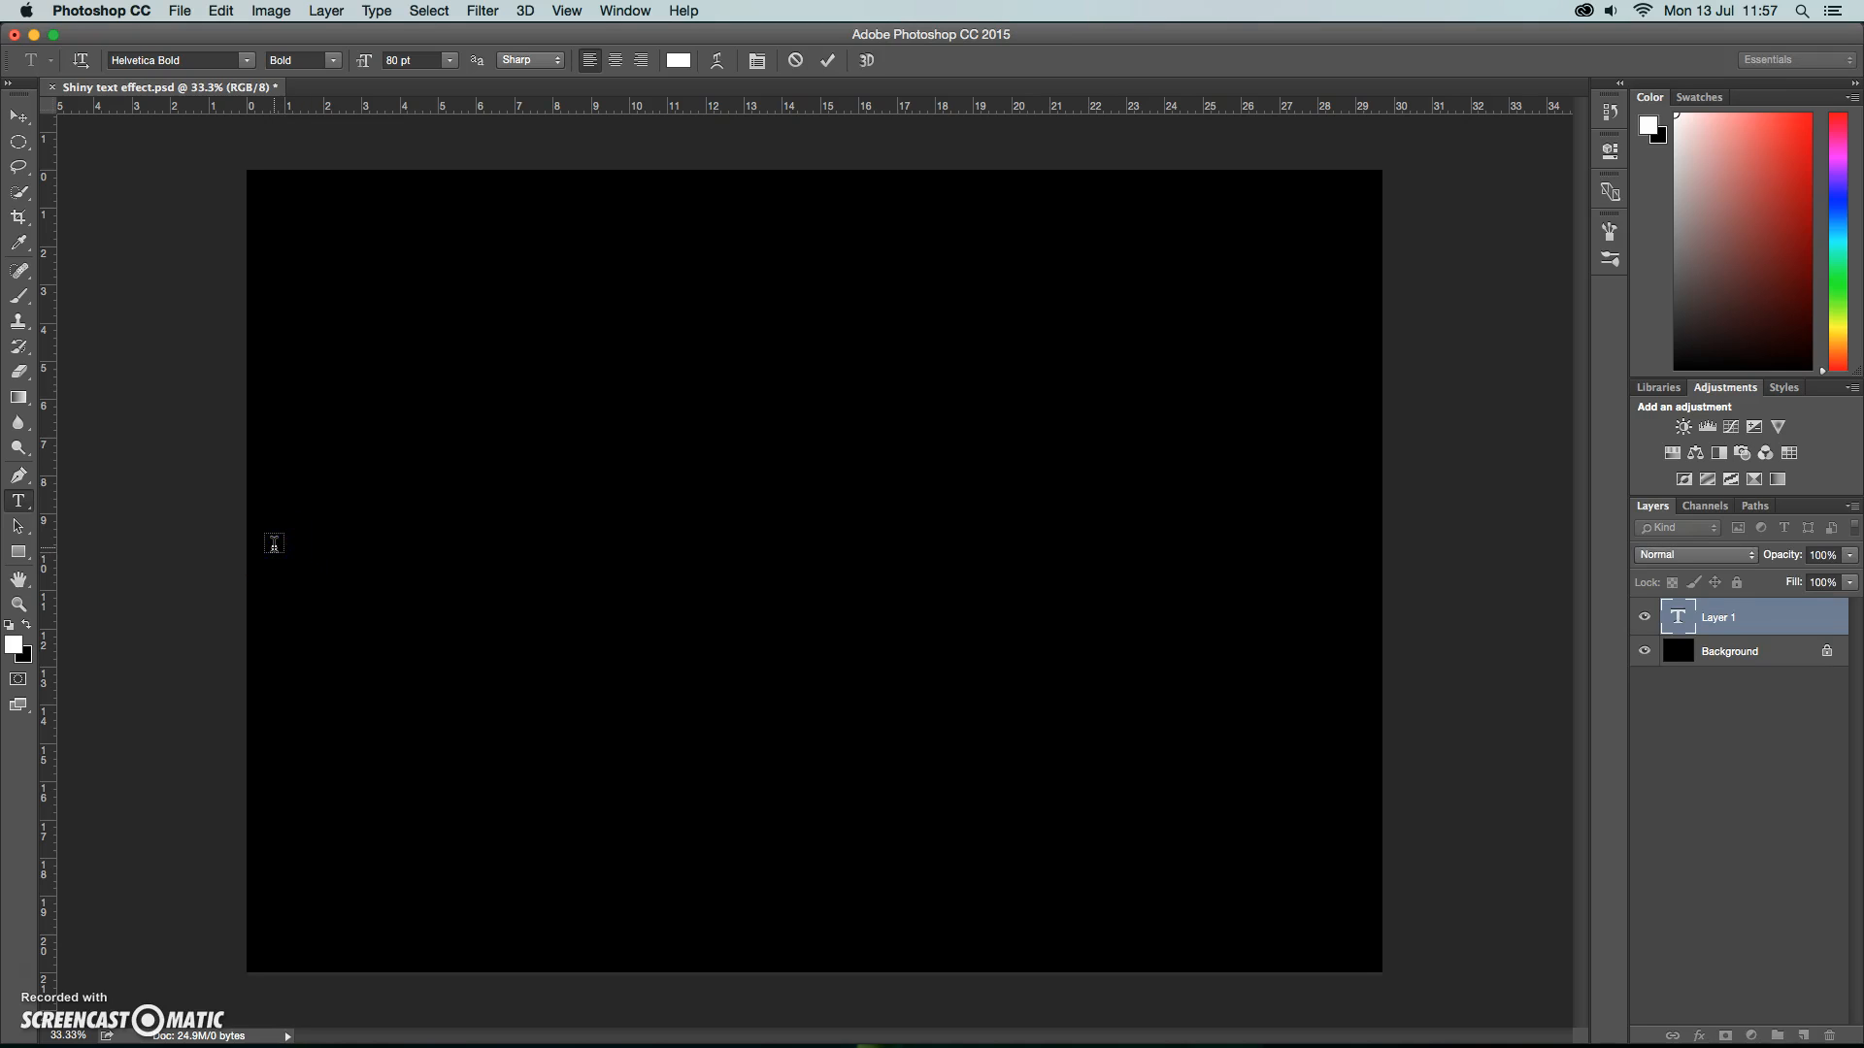
type("MIRRORED")
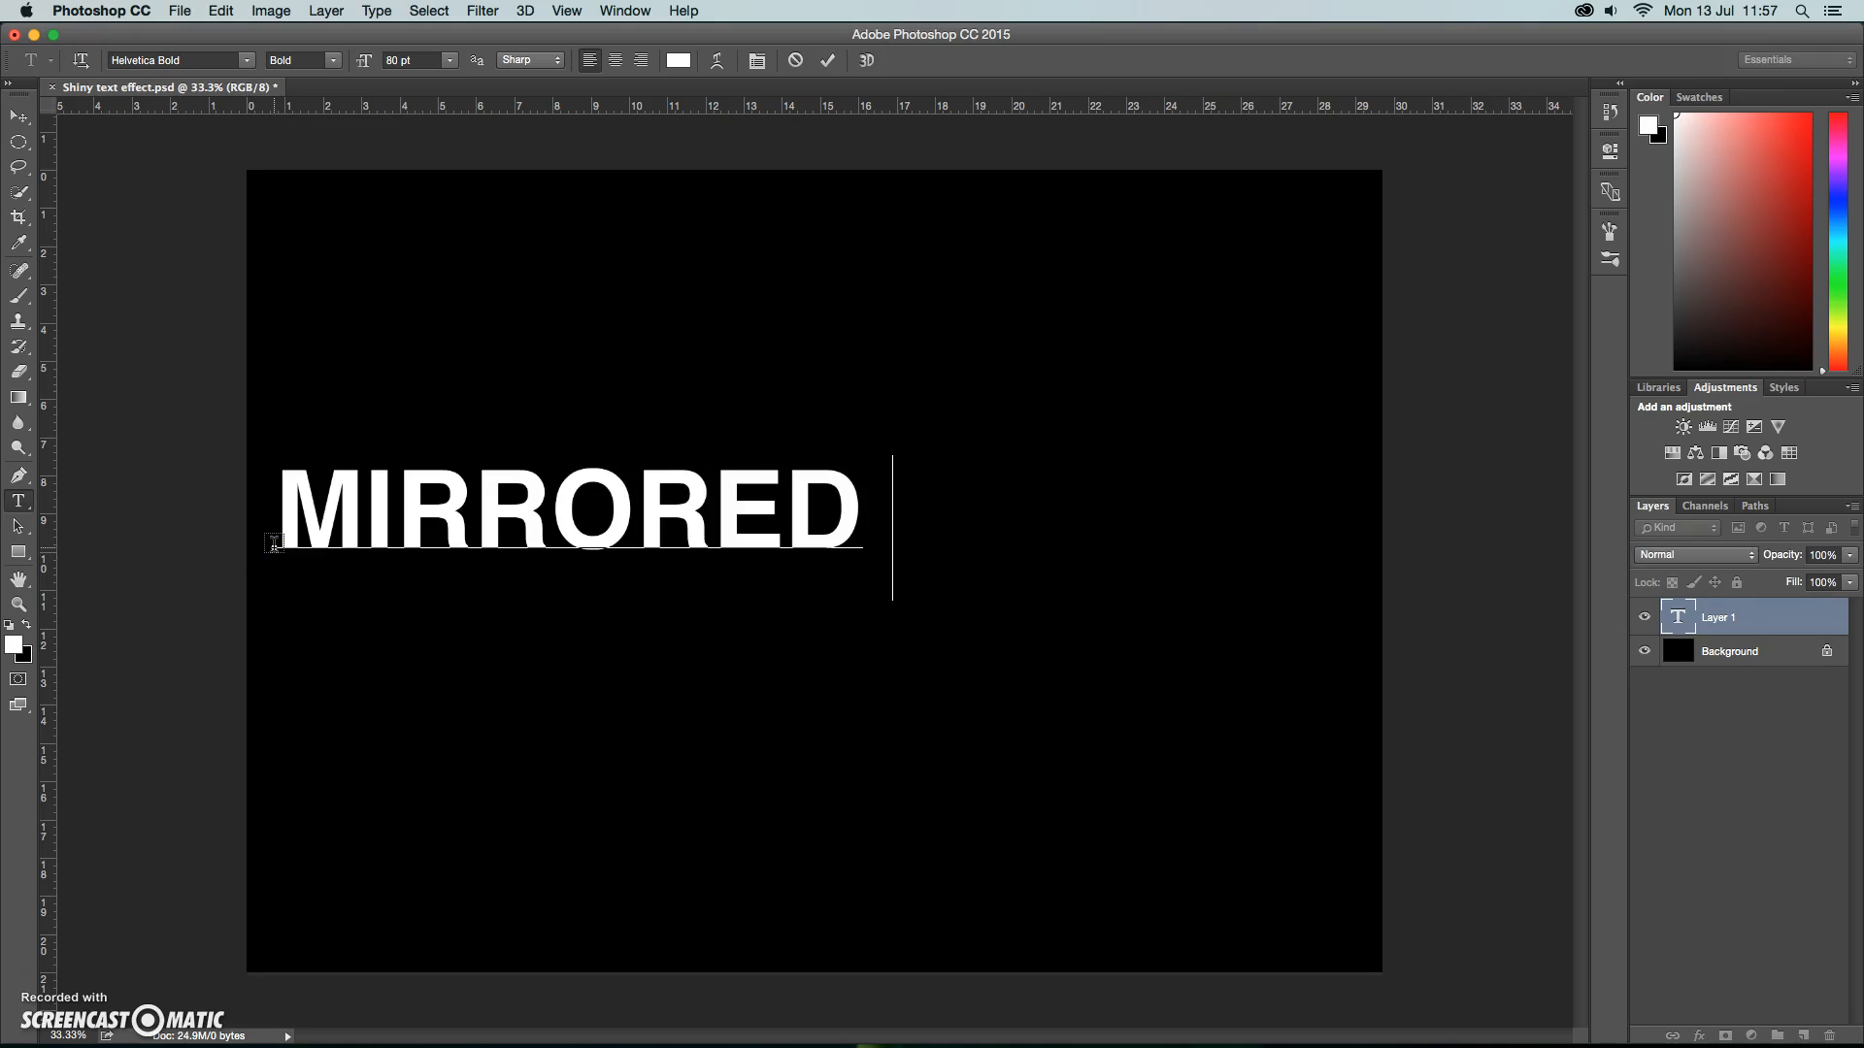
type(" TEXT")
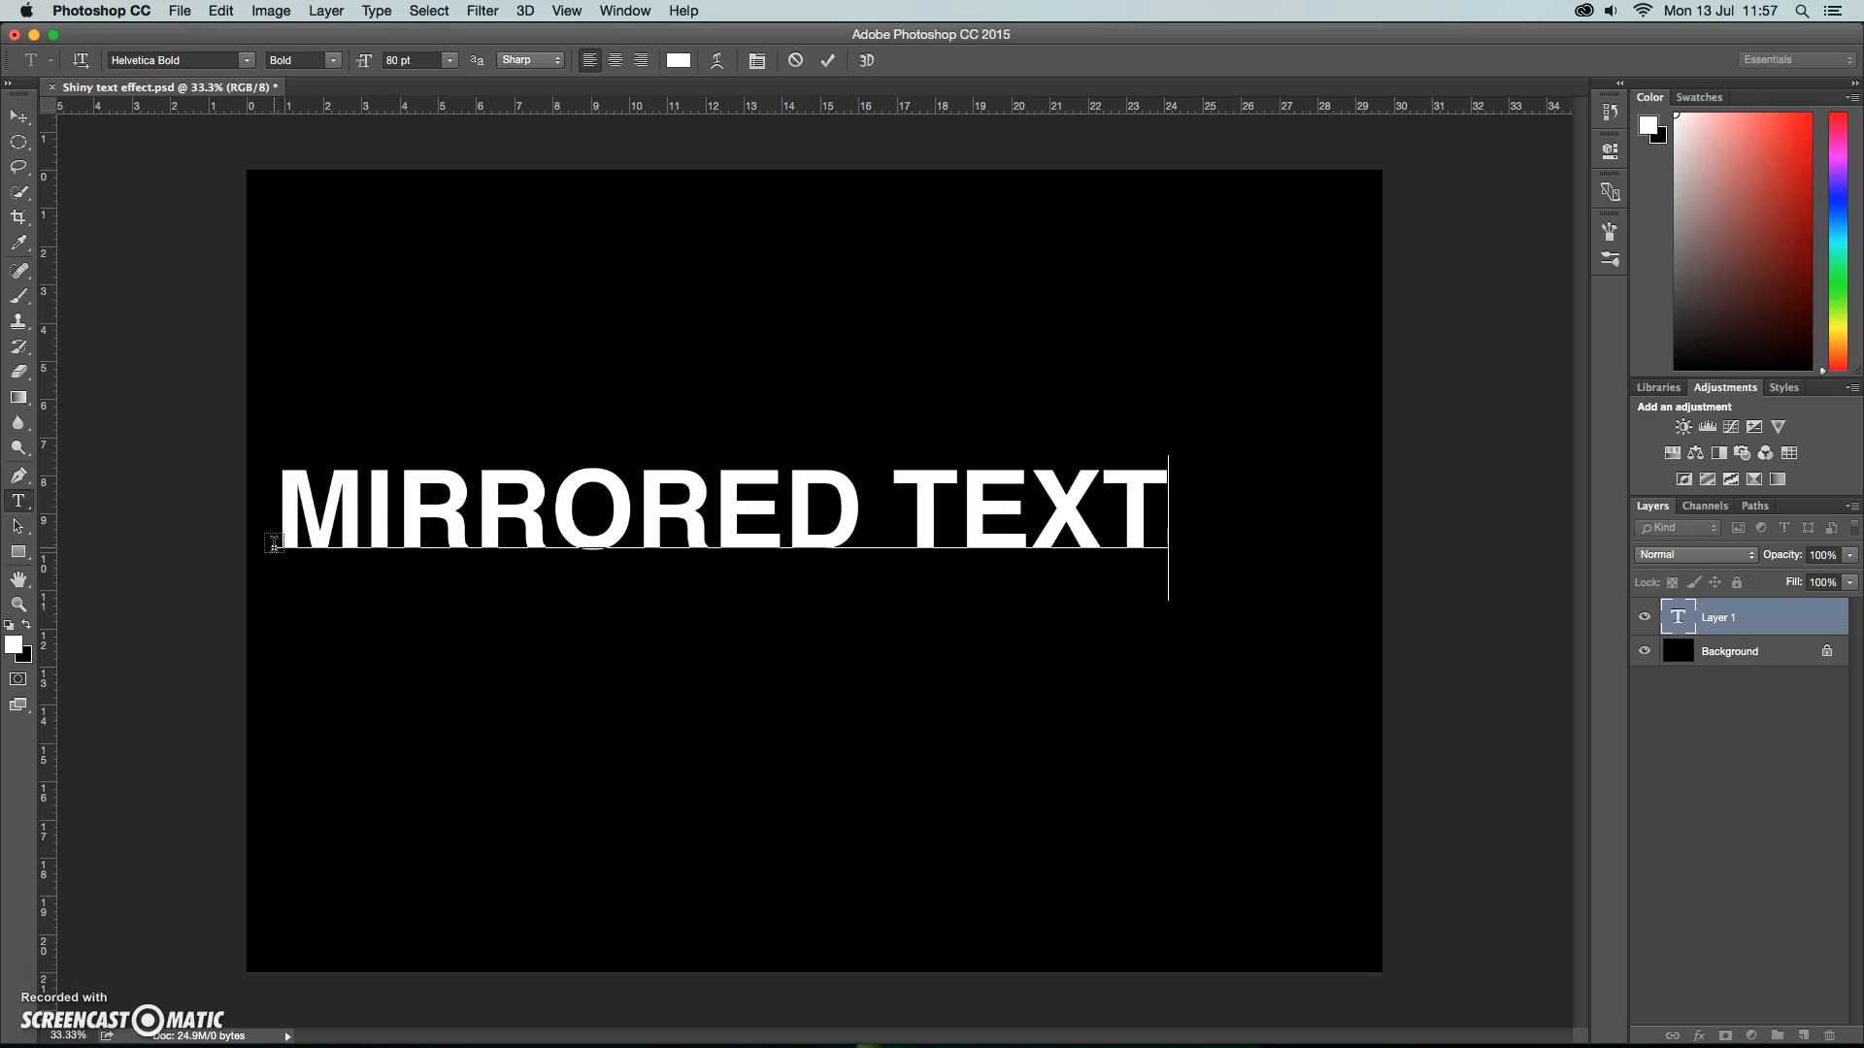
left_click(18, 116)
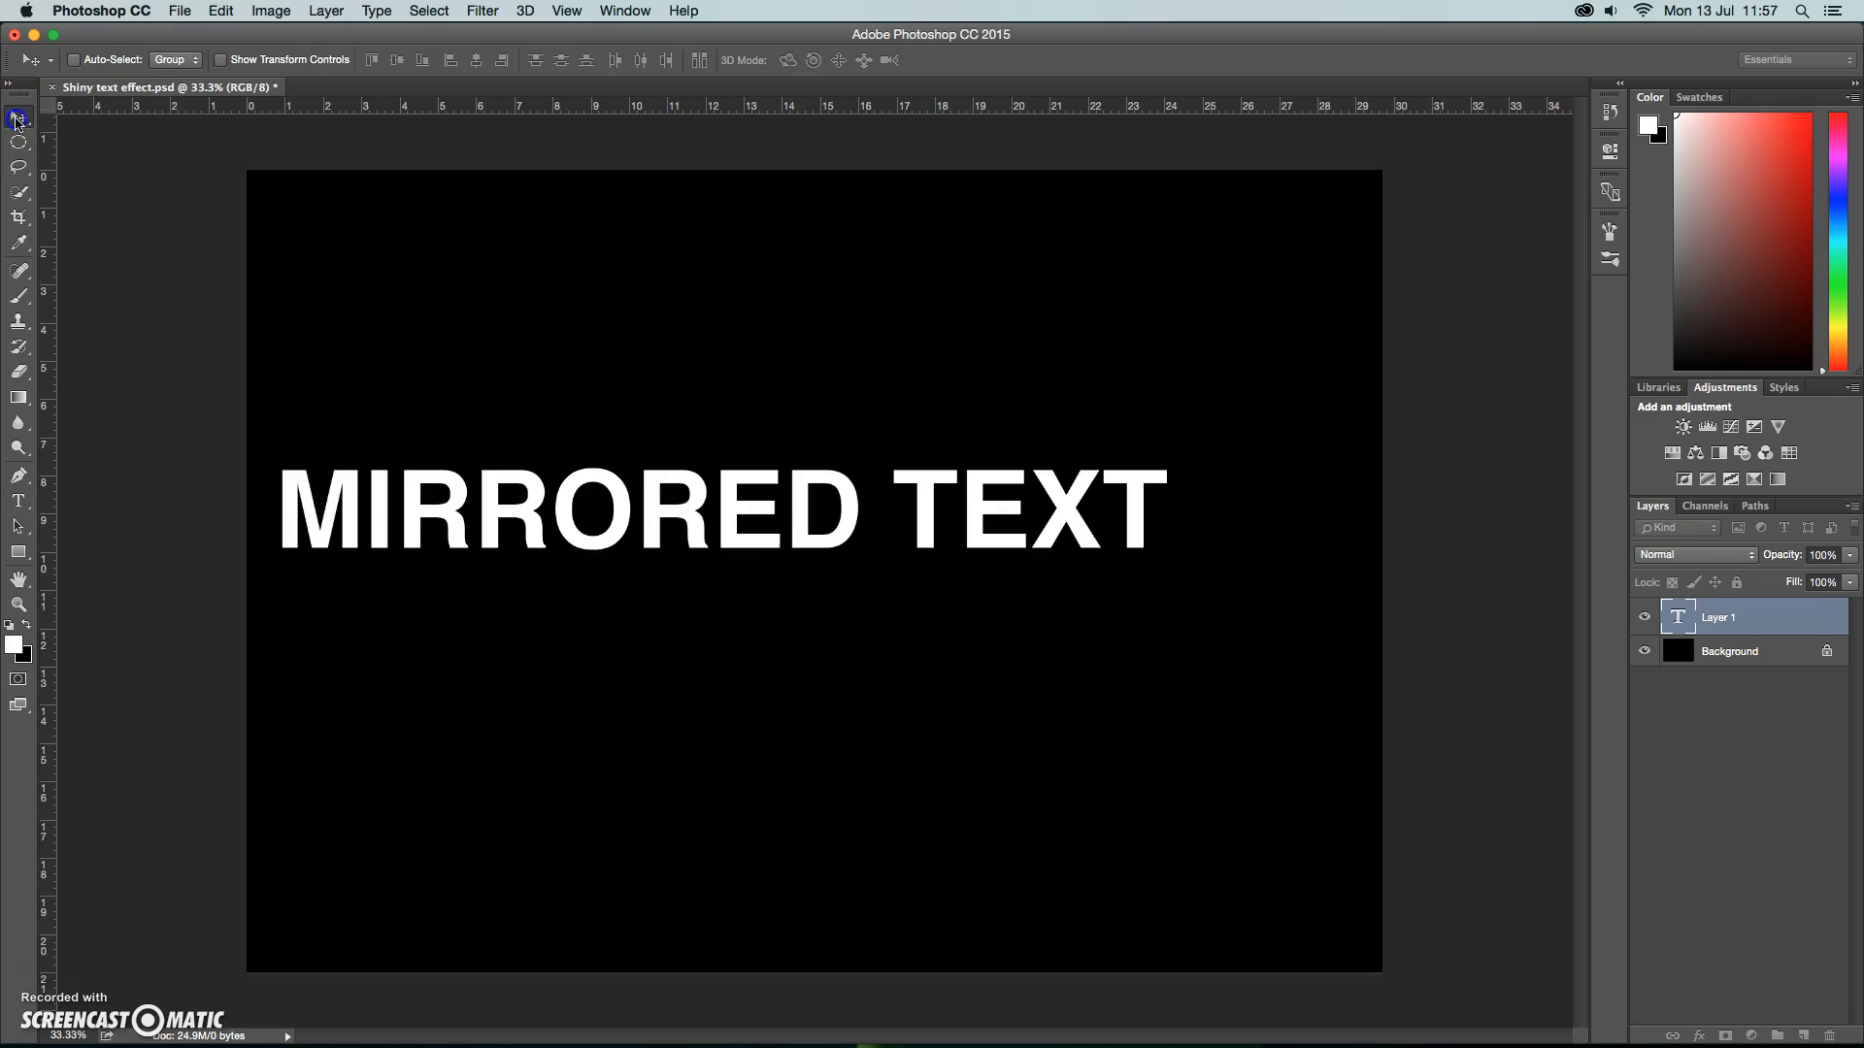
left_click_drag(604, 558, 646, 565)
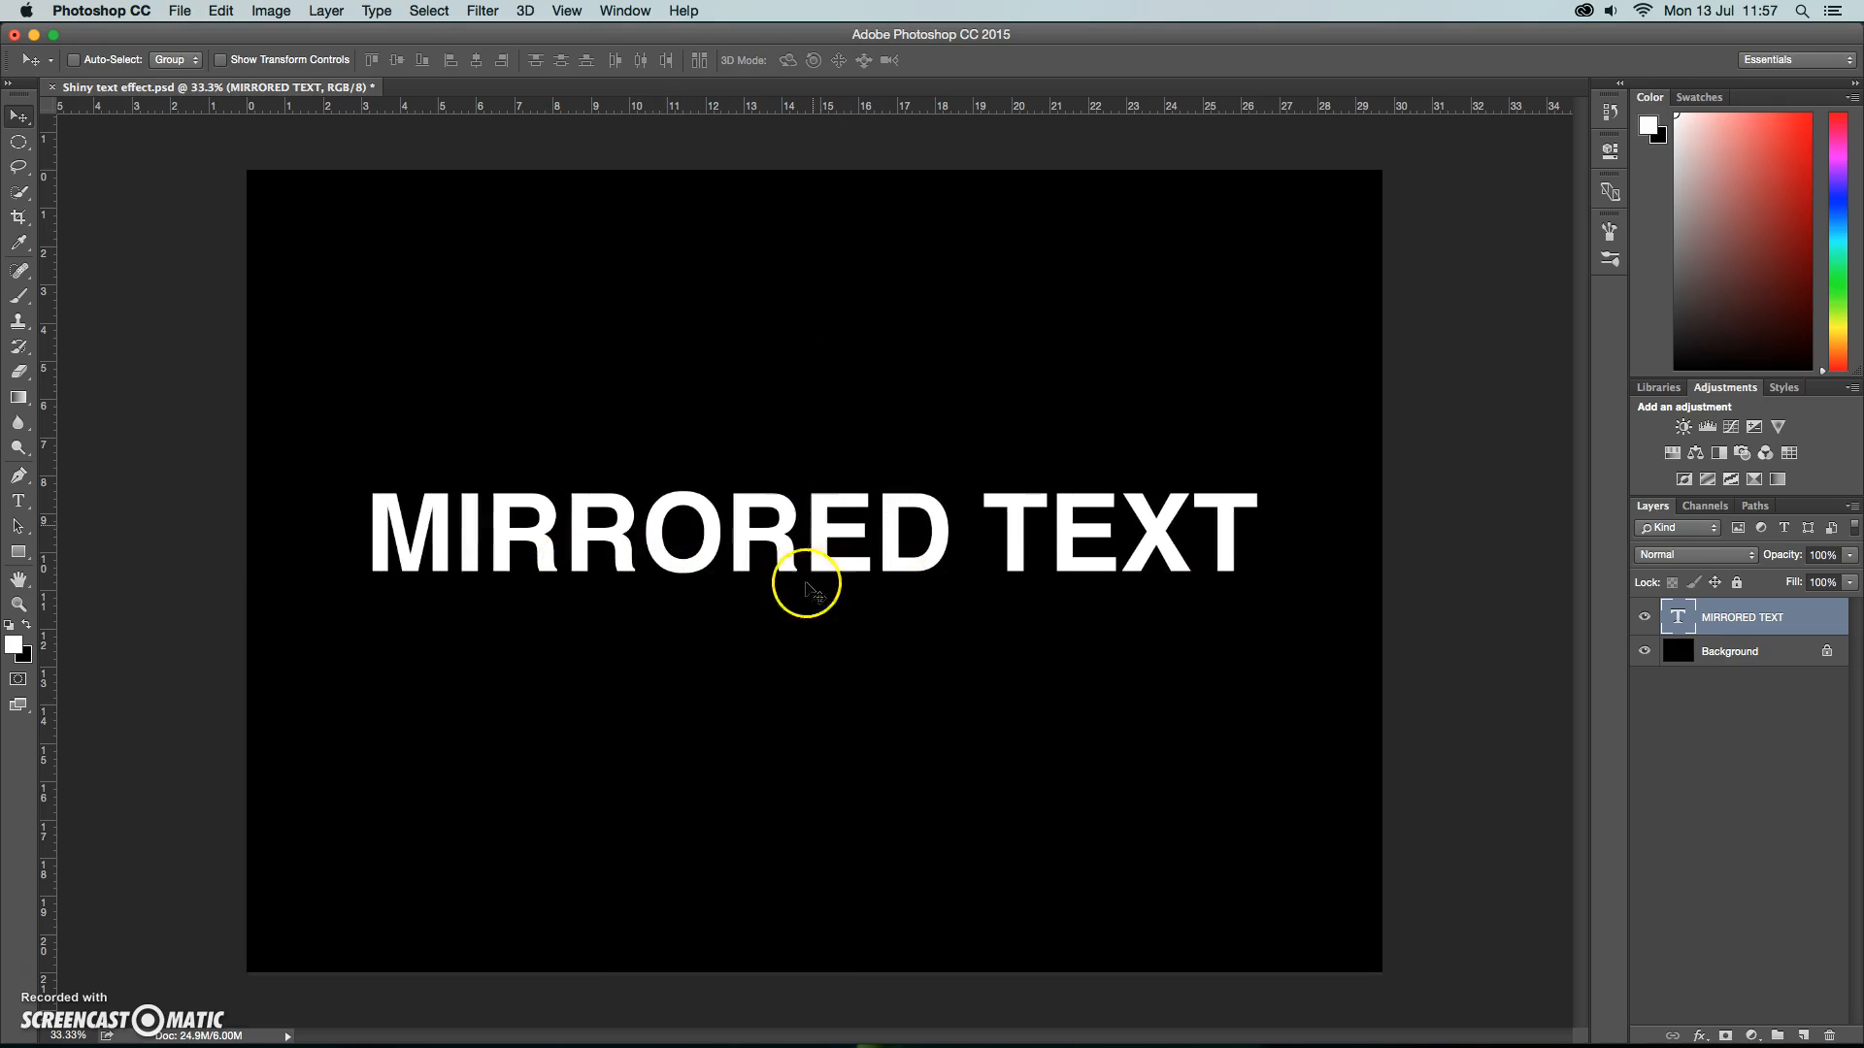
left_click(566, 11)
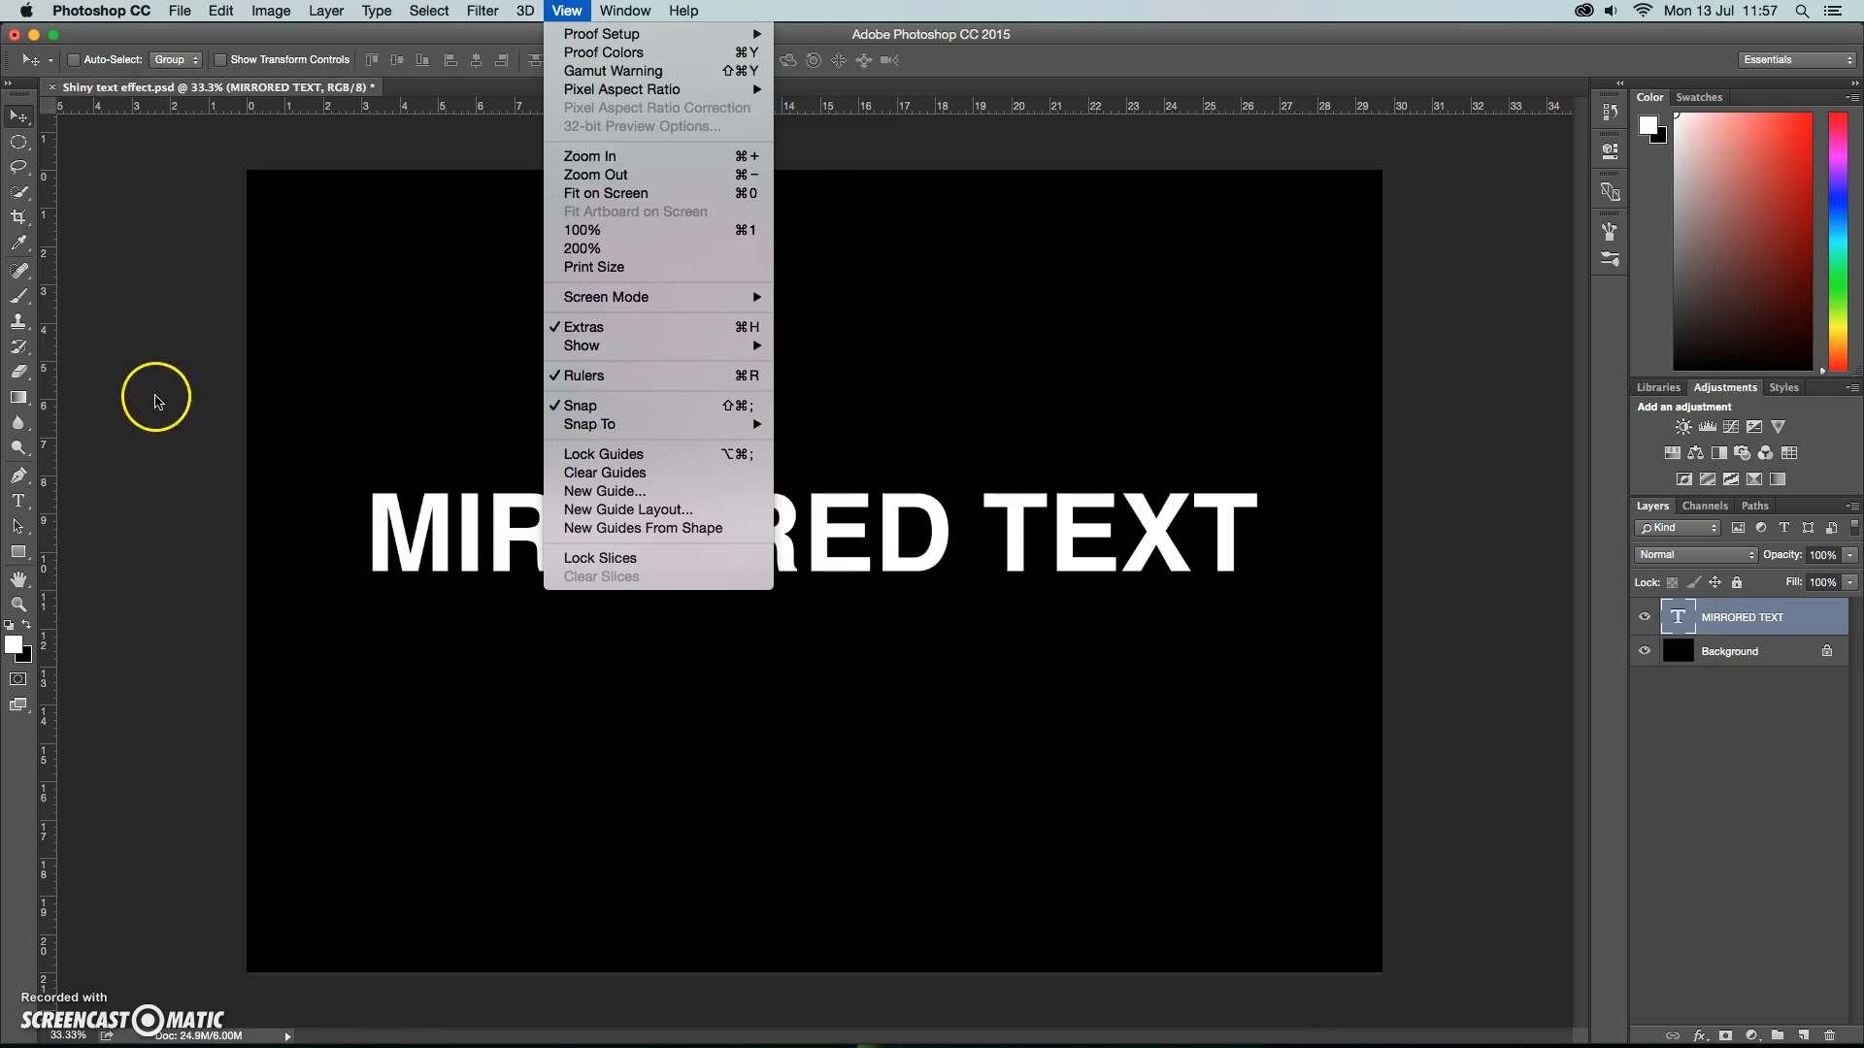
left_click(155, 400)
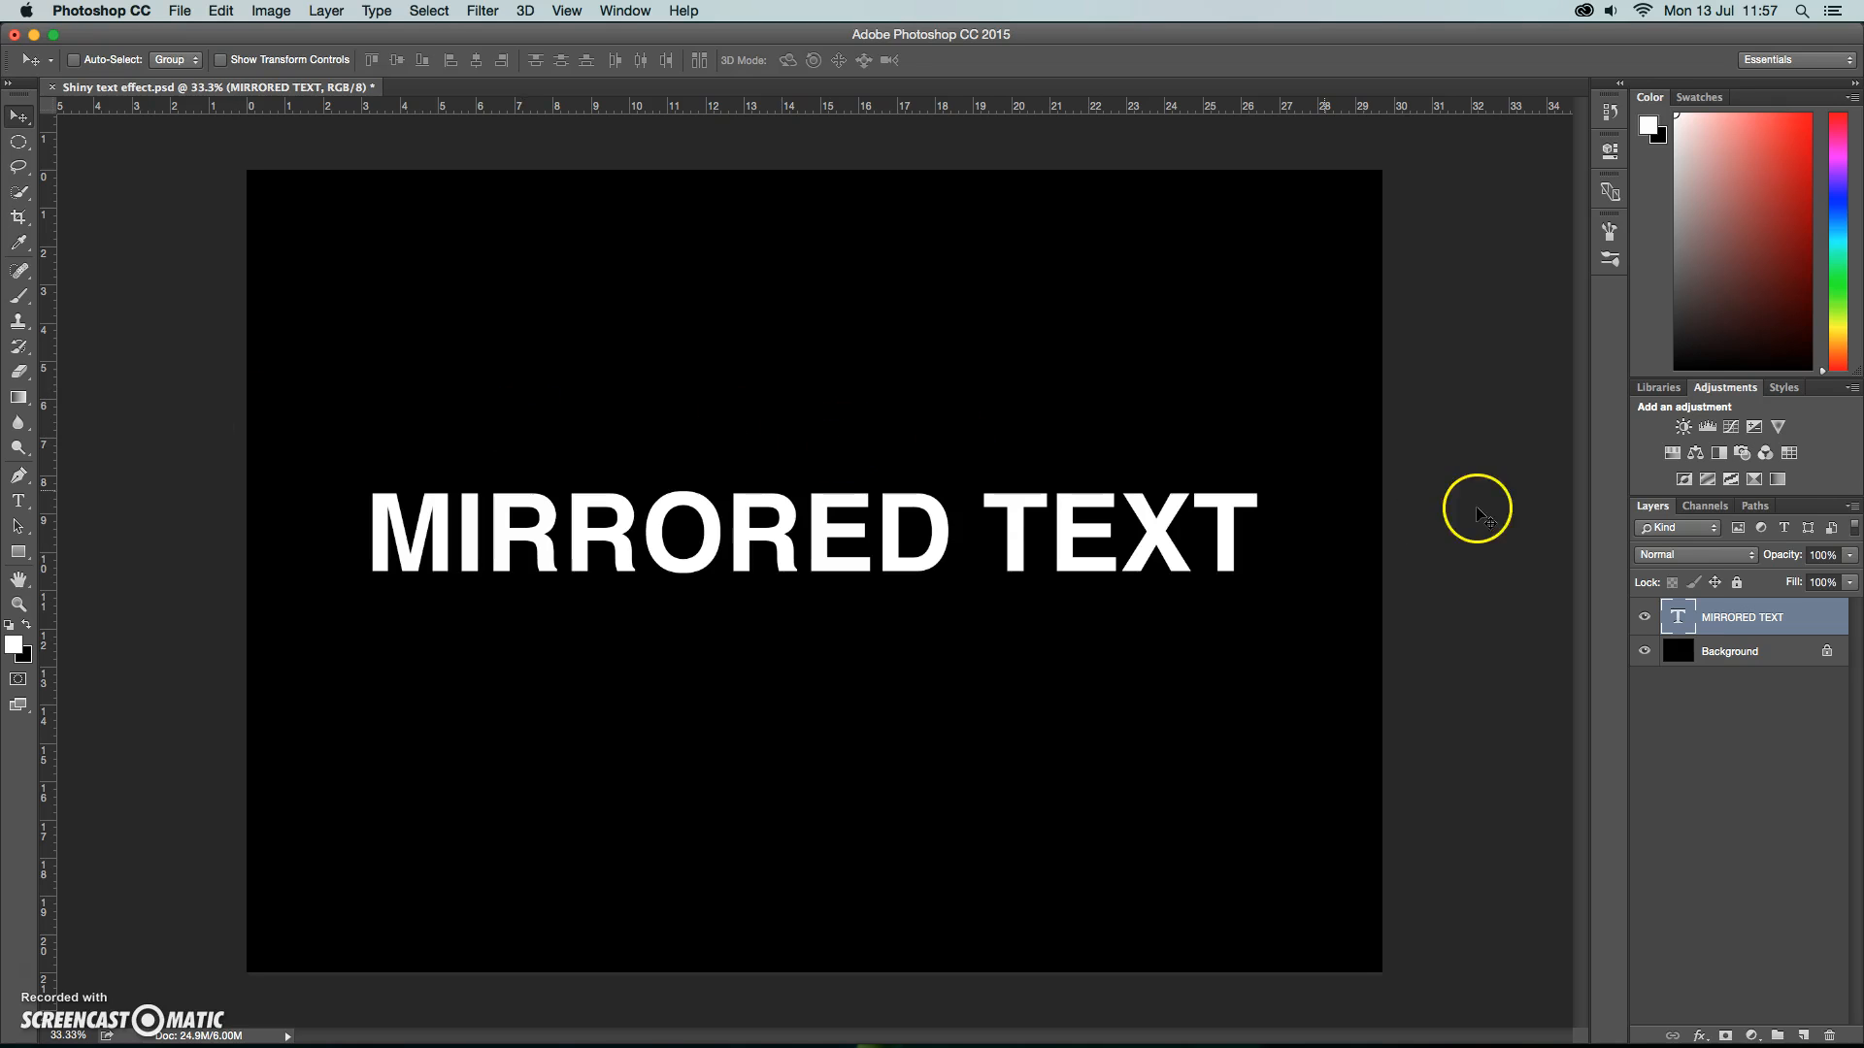
Convert the MIRRORED TEXT layer to a smart object.
left_click(1851, 507)
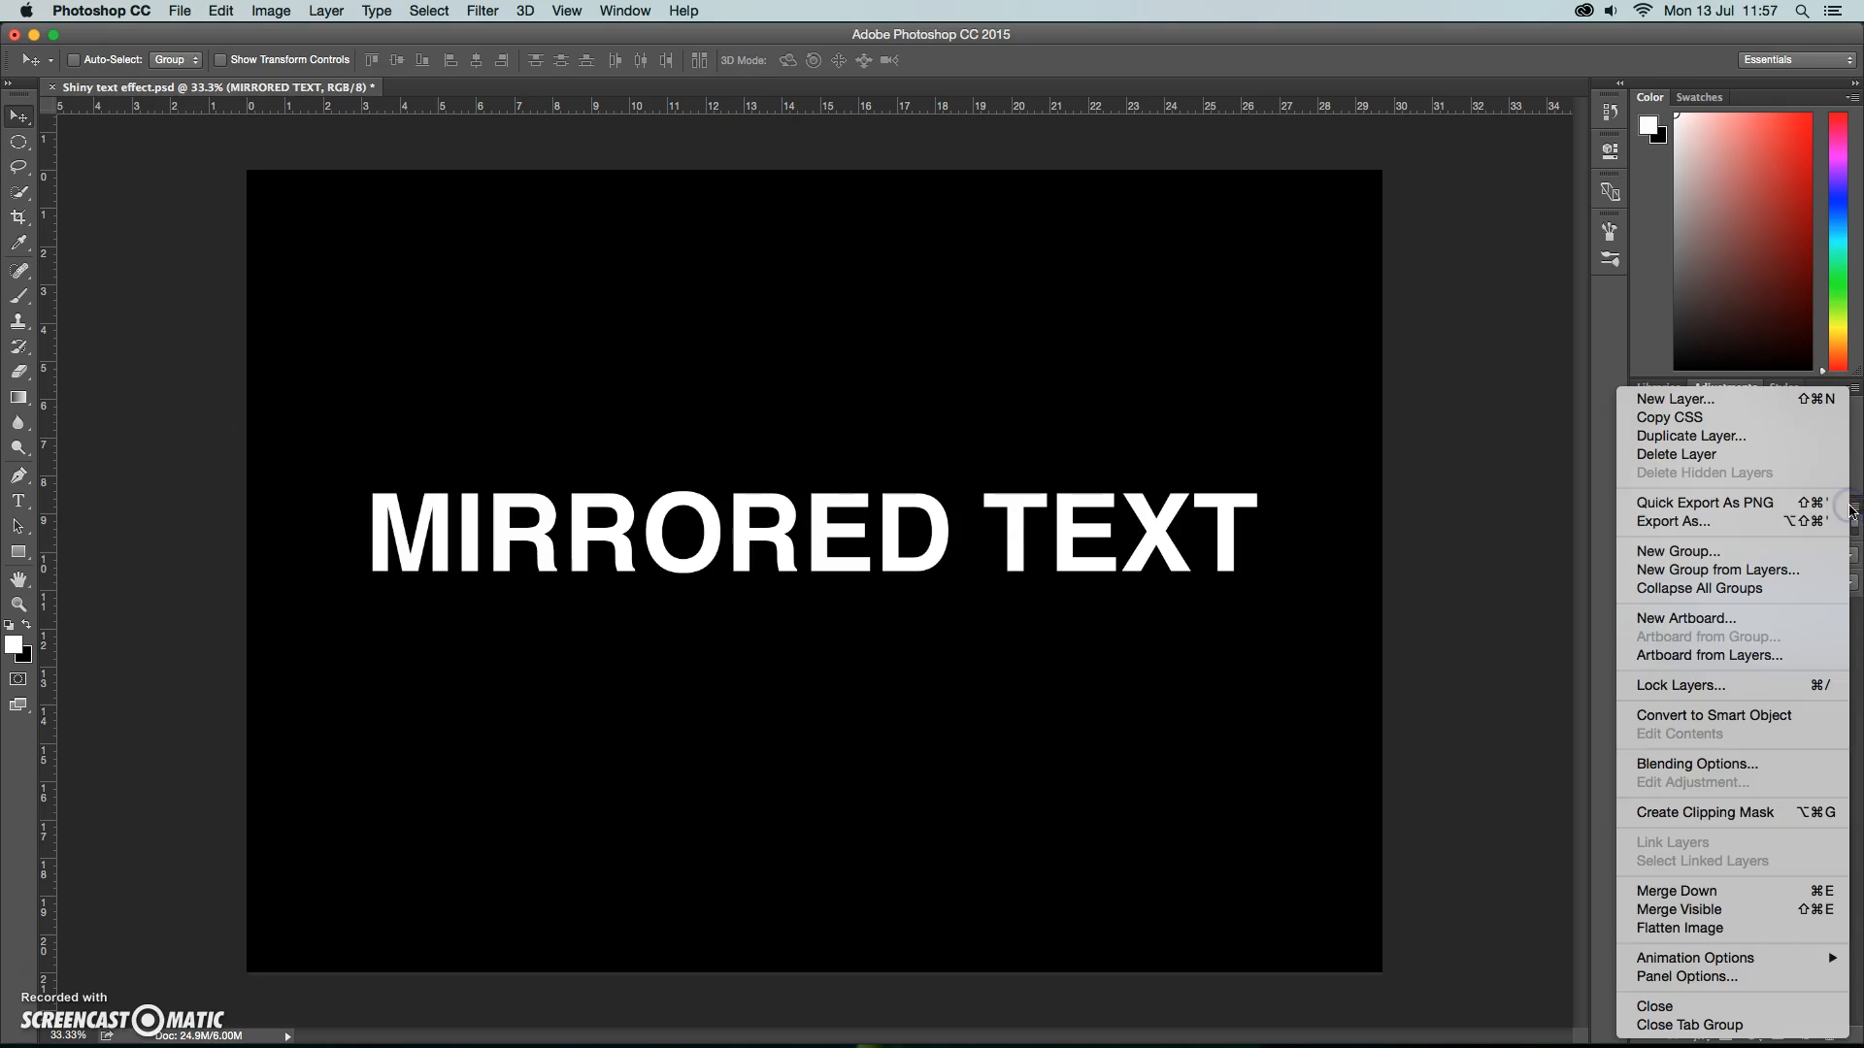
left_click(1763, 710)
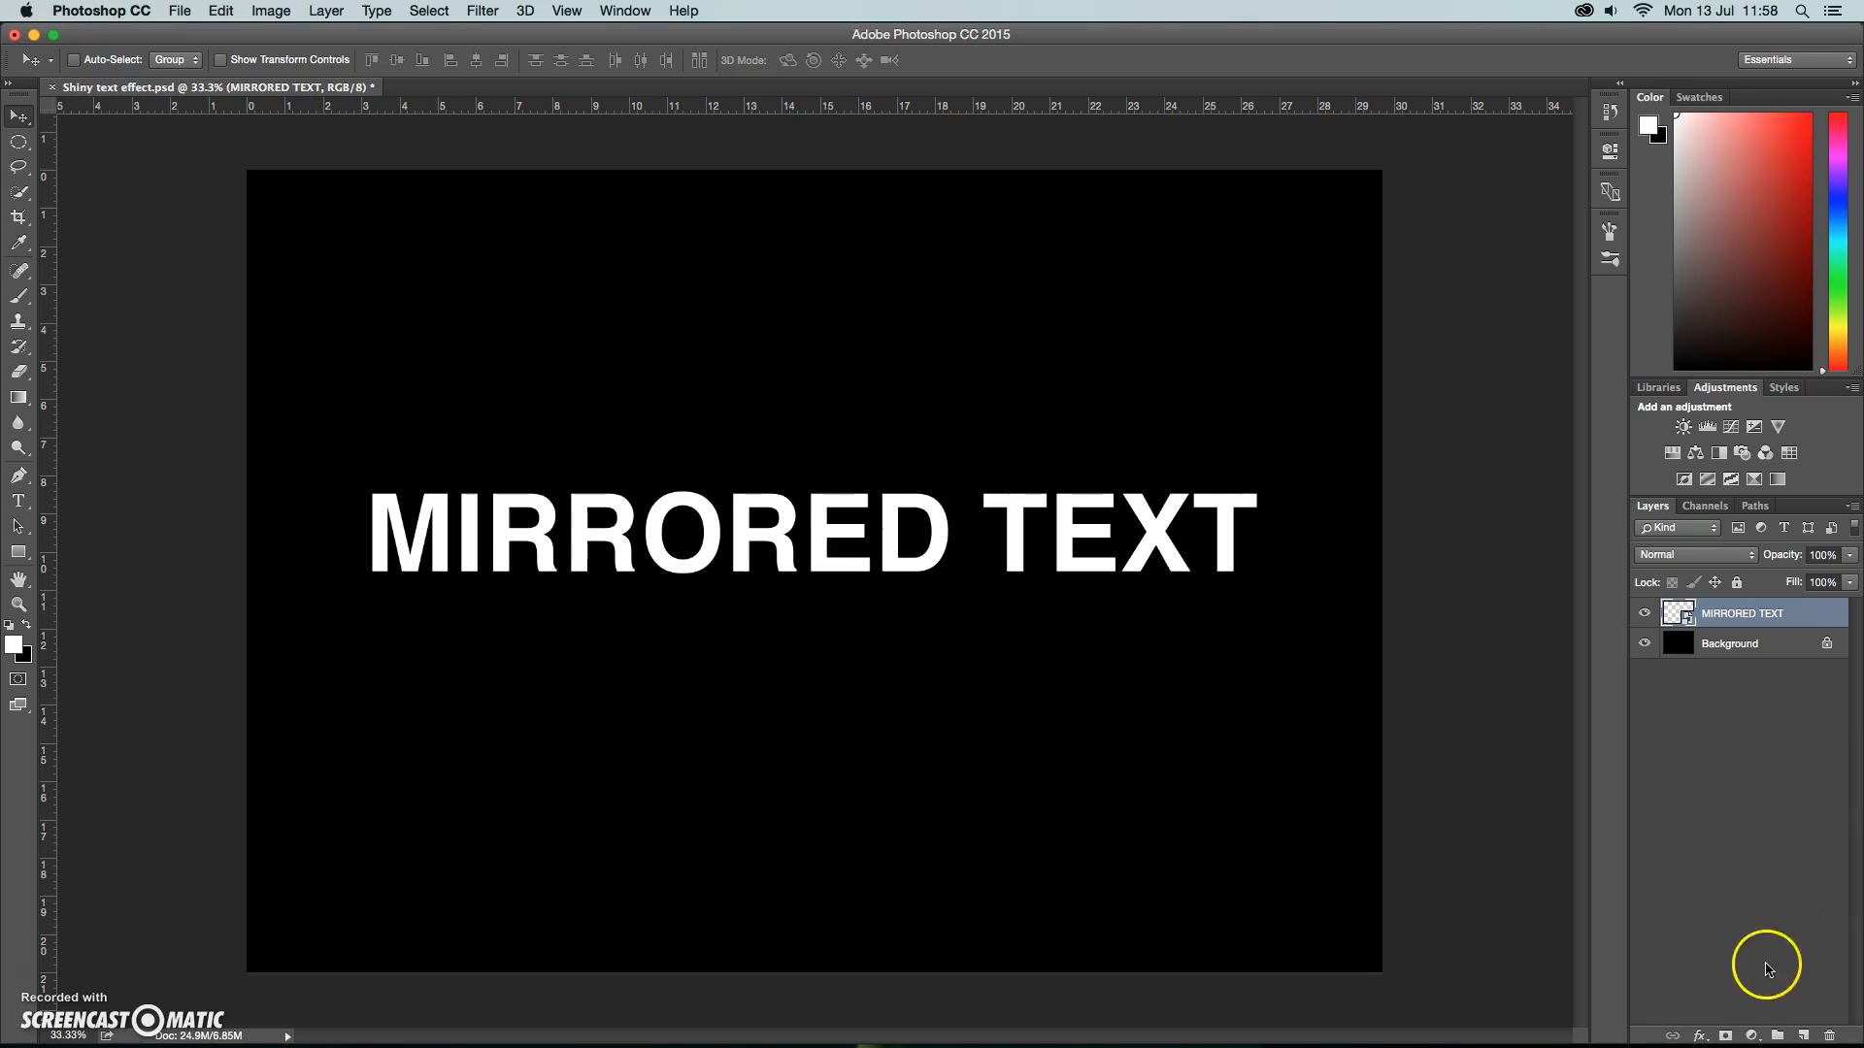
Add a Bevel & Emboss to the text layer: Inner Bevel, Chisel Hard, 100% depth, 5 px size, with the Ring gloss contour.
left_click(1699, 1037)
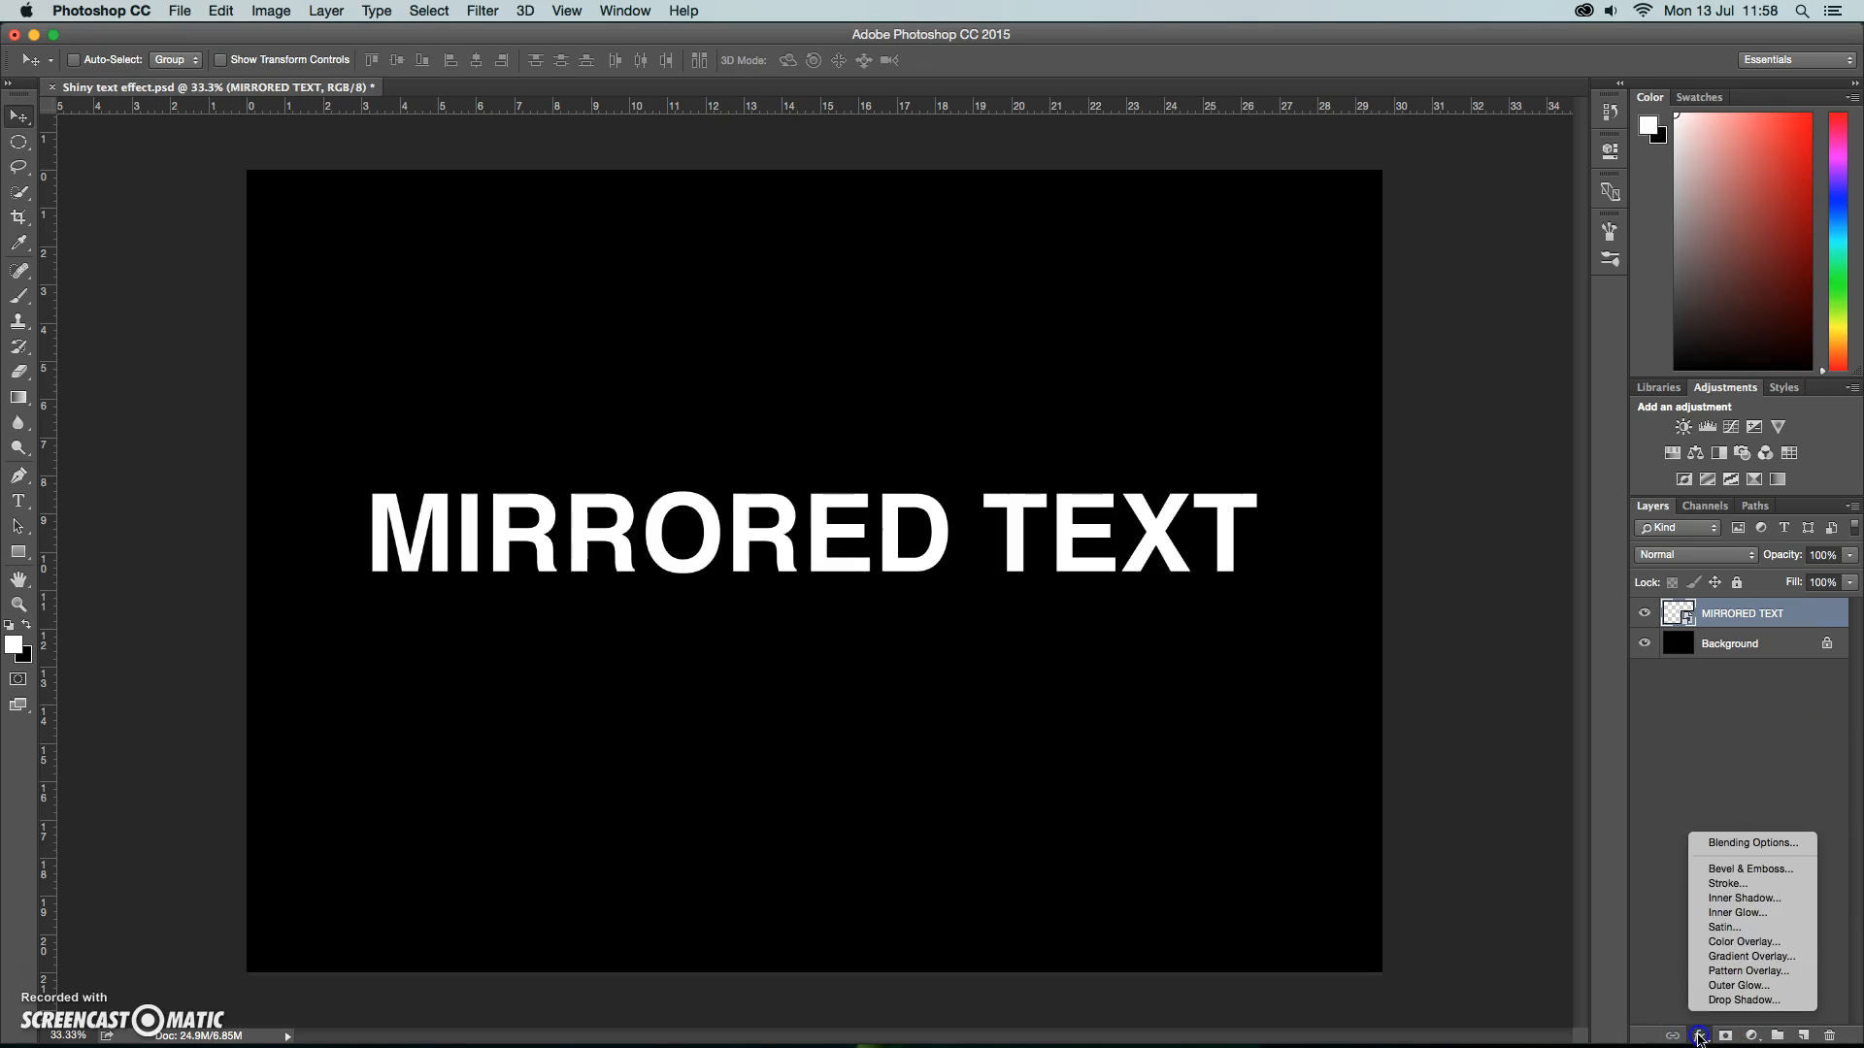
left_click(1737, 869)
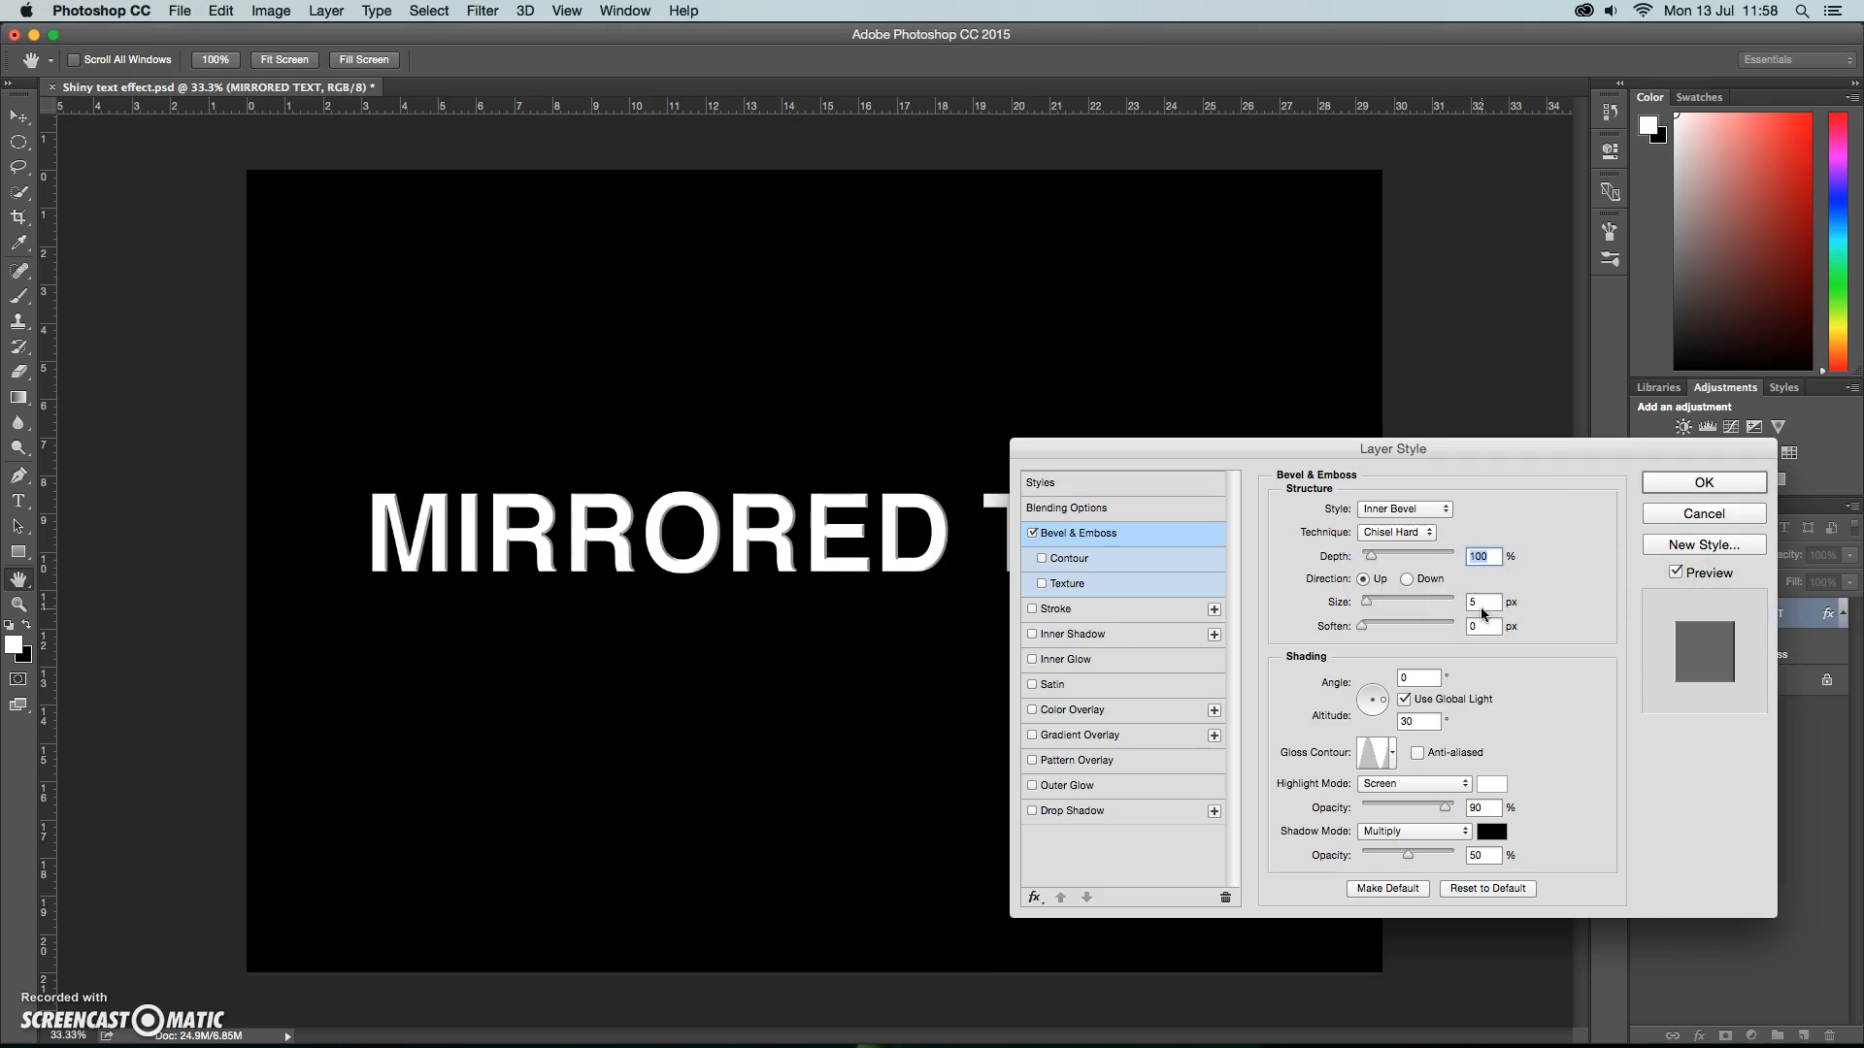
left_click(1392, 752)
left_click(1310, 833)
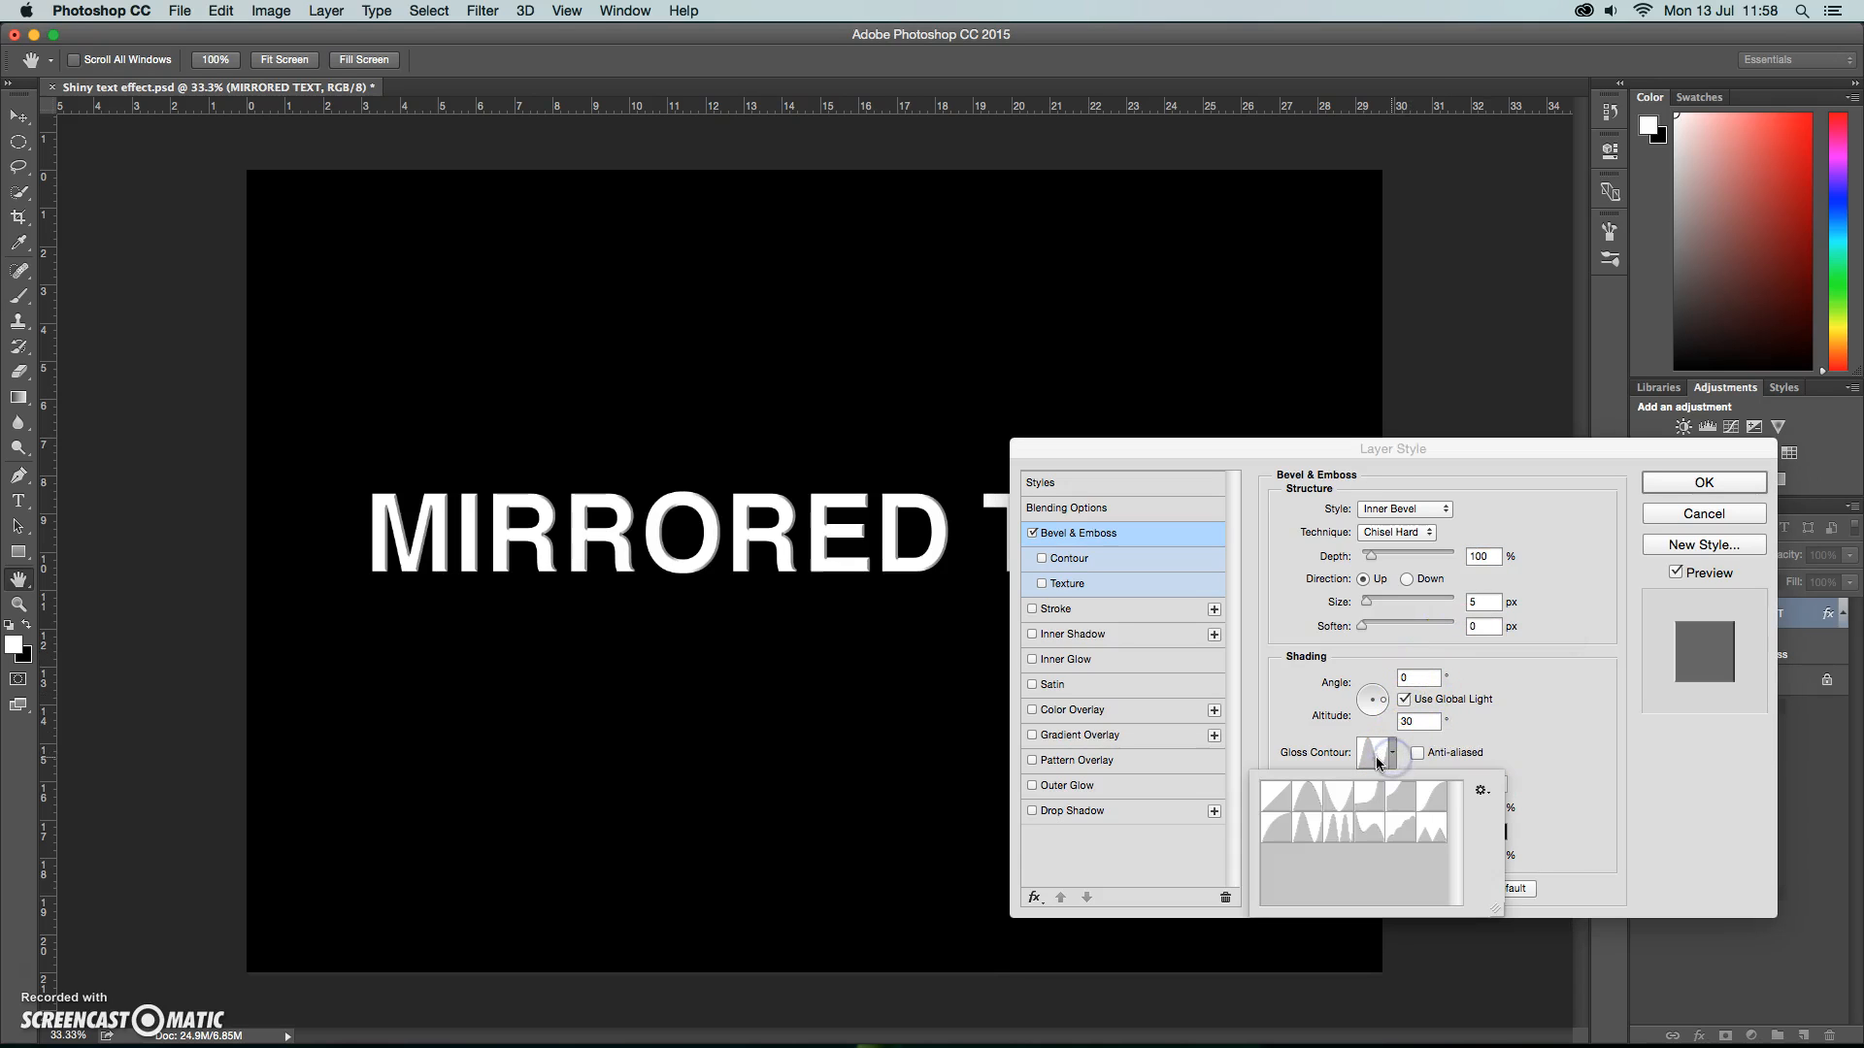
left_click(1315, 836)
left_click(1307, 831)
left_click(1545, 733)
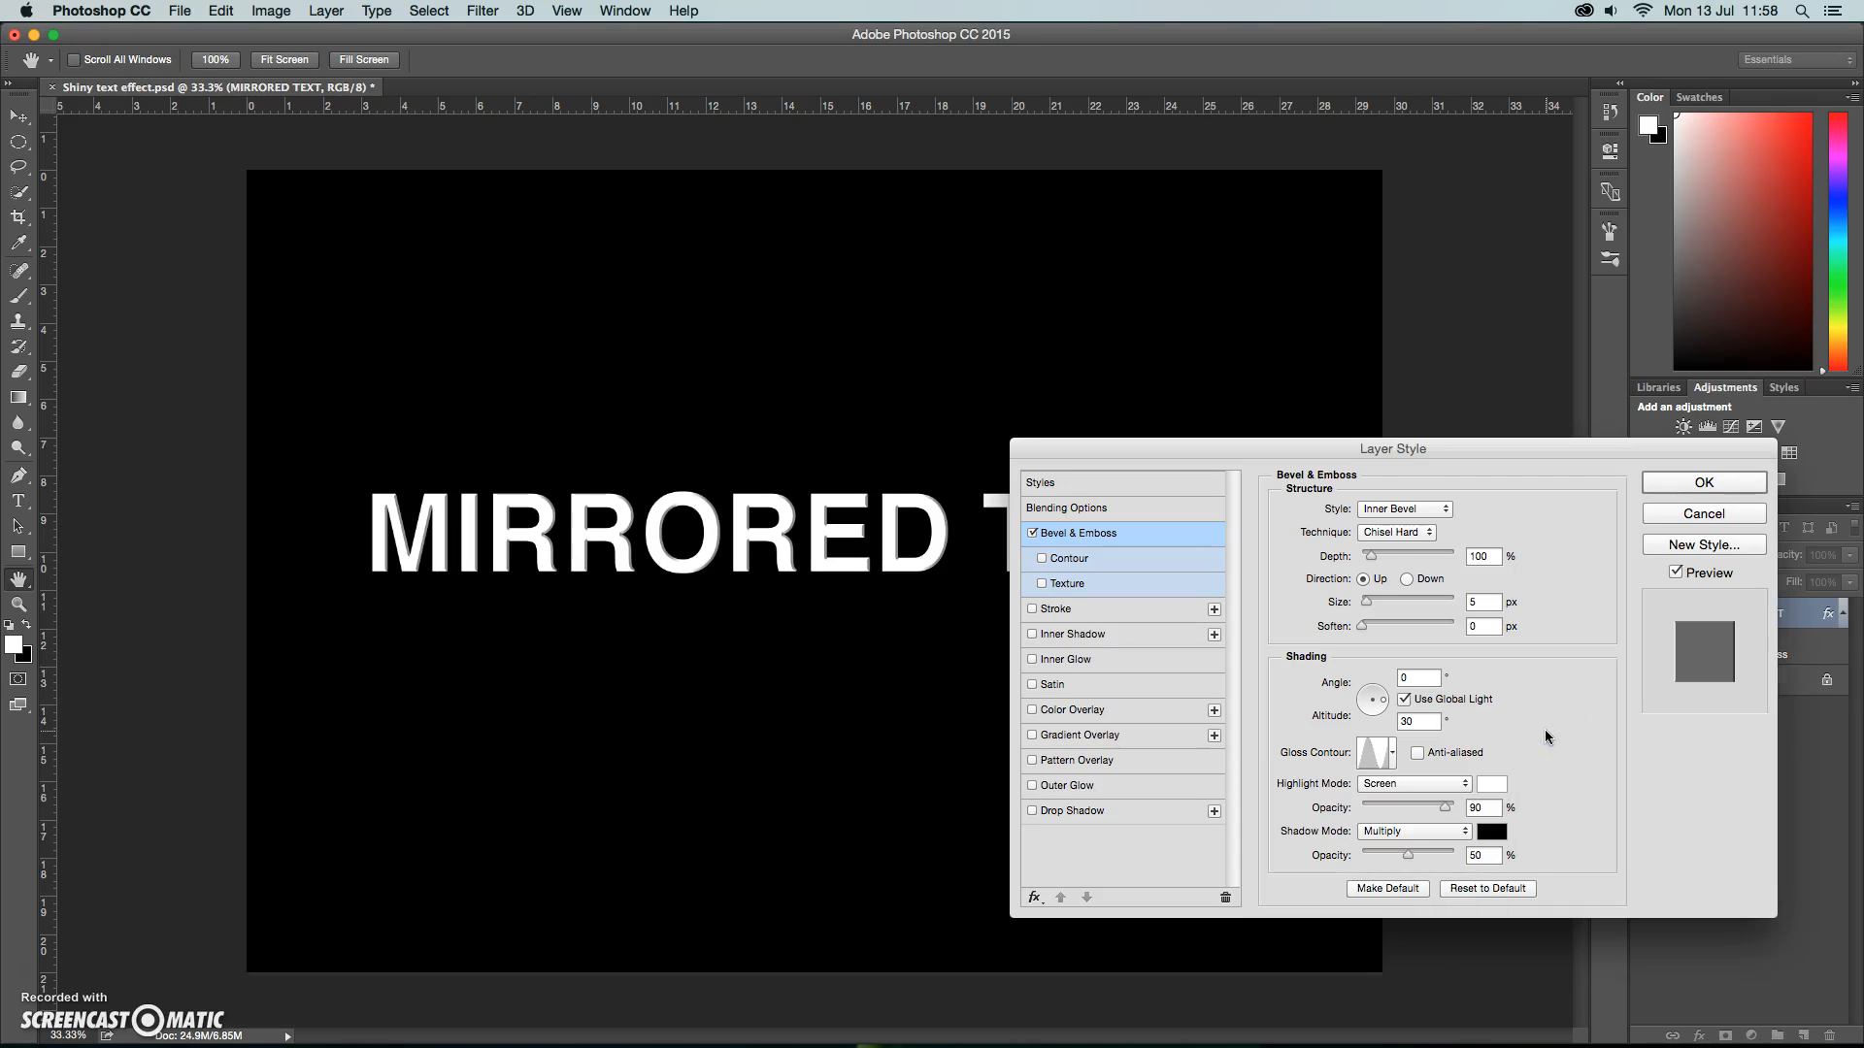
Add a reversed black-to-white linear Gradient Overlay at 60% opacity and 90° to the text, and apply the layer style.
left_click(1063, 743)
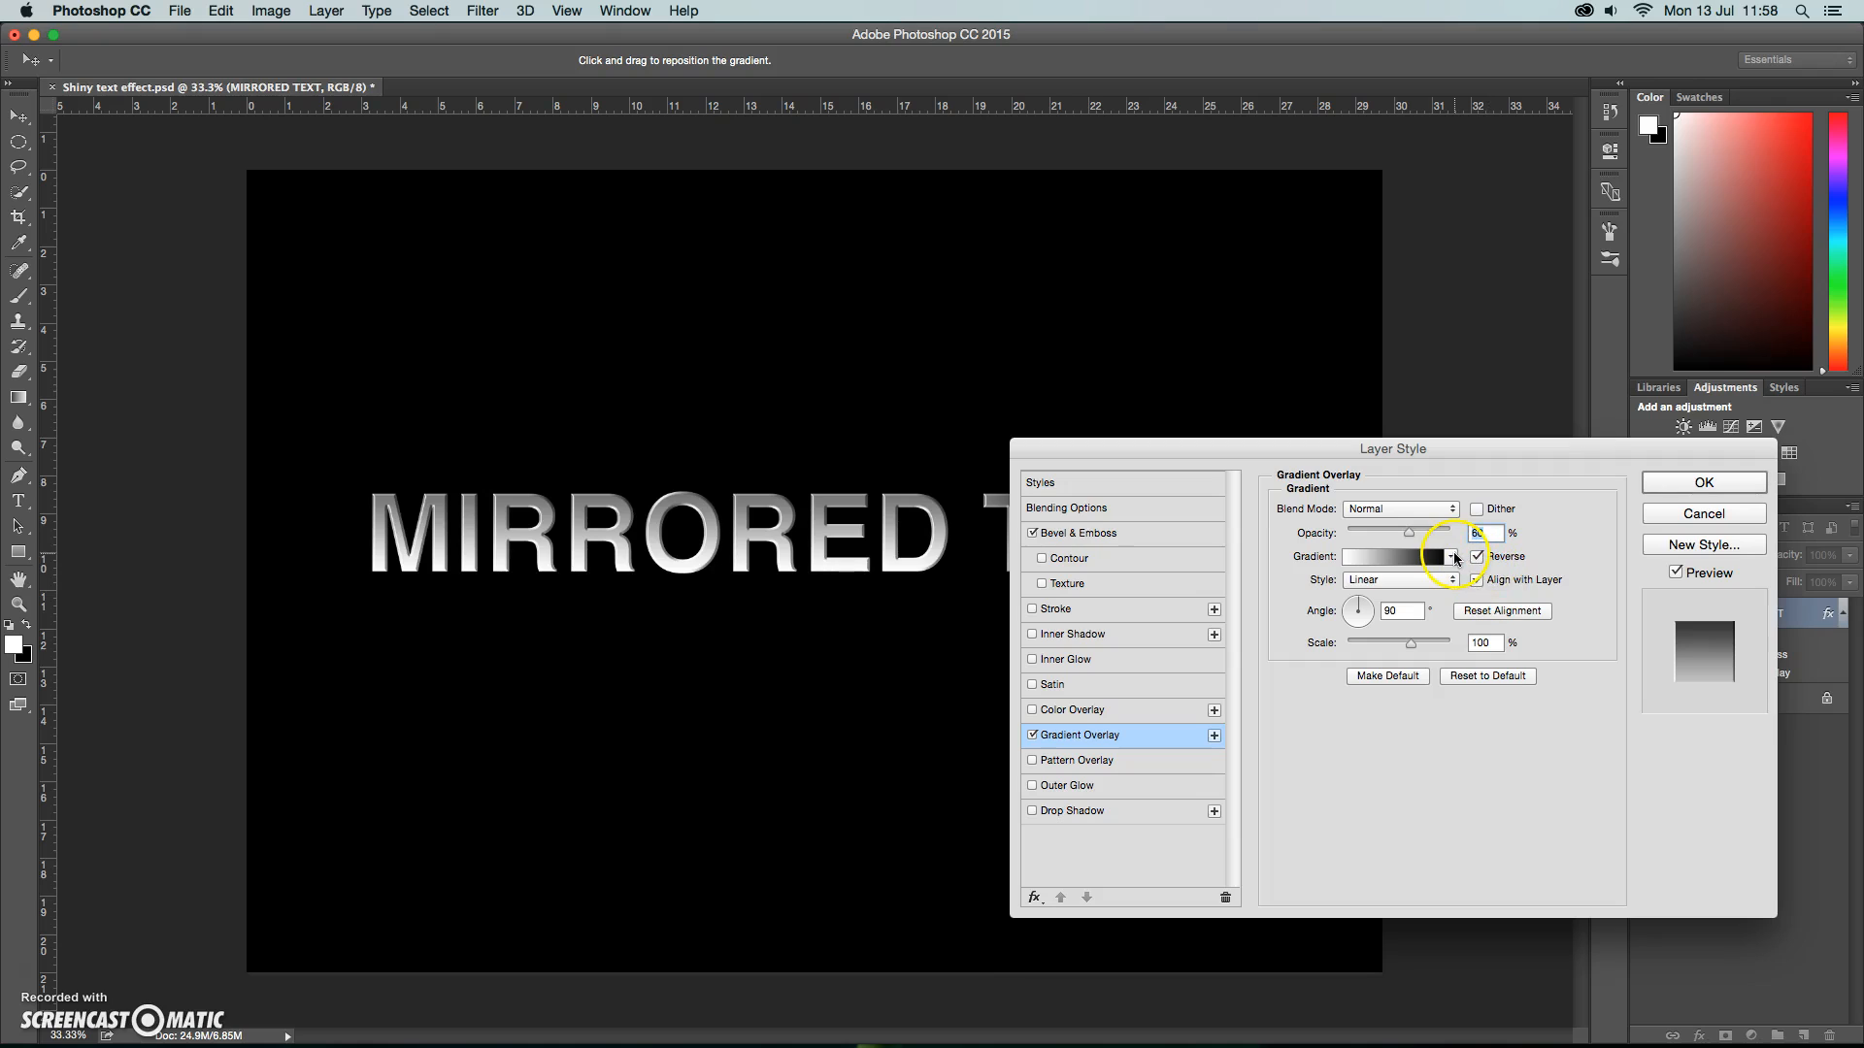
left_click(1452, 559)
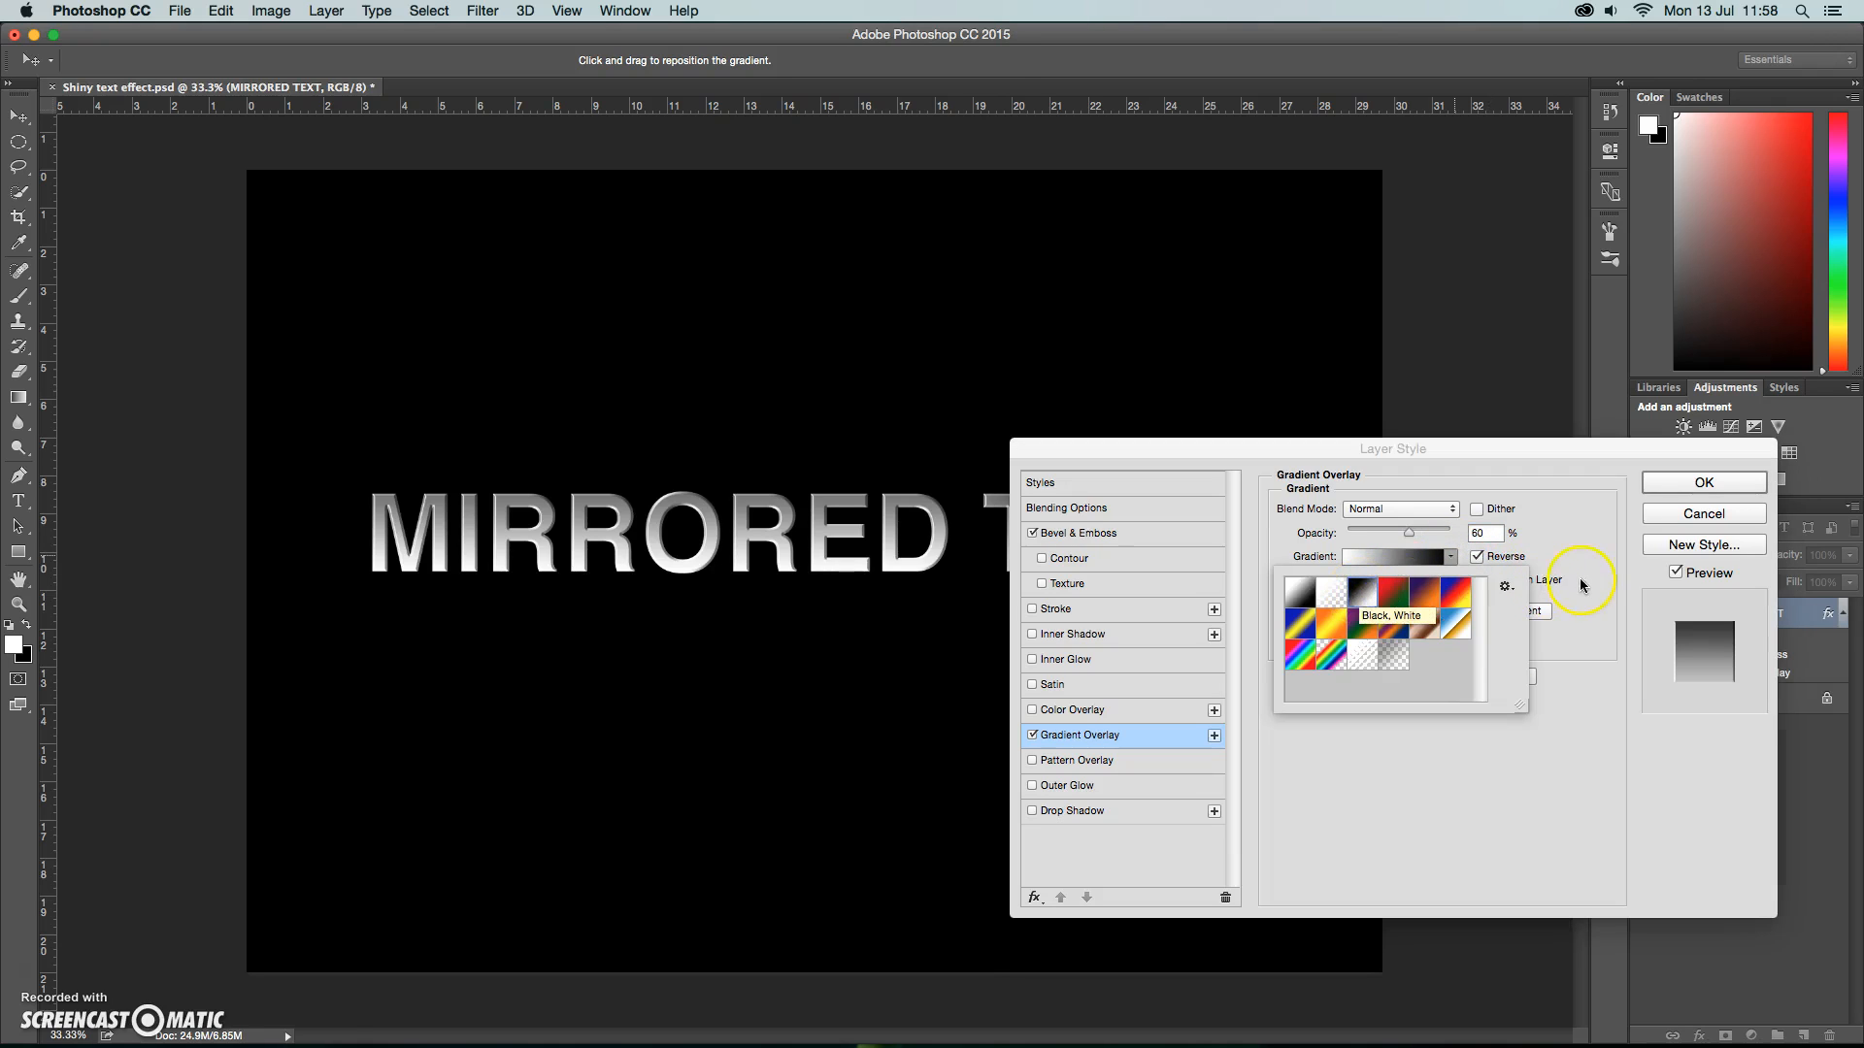
left_click(1489, 559)
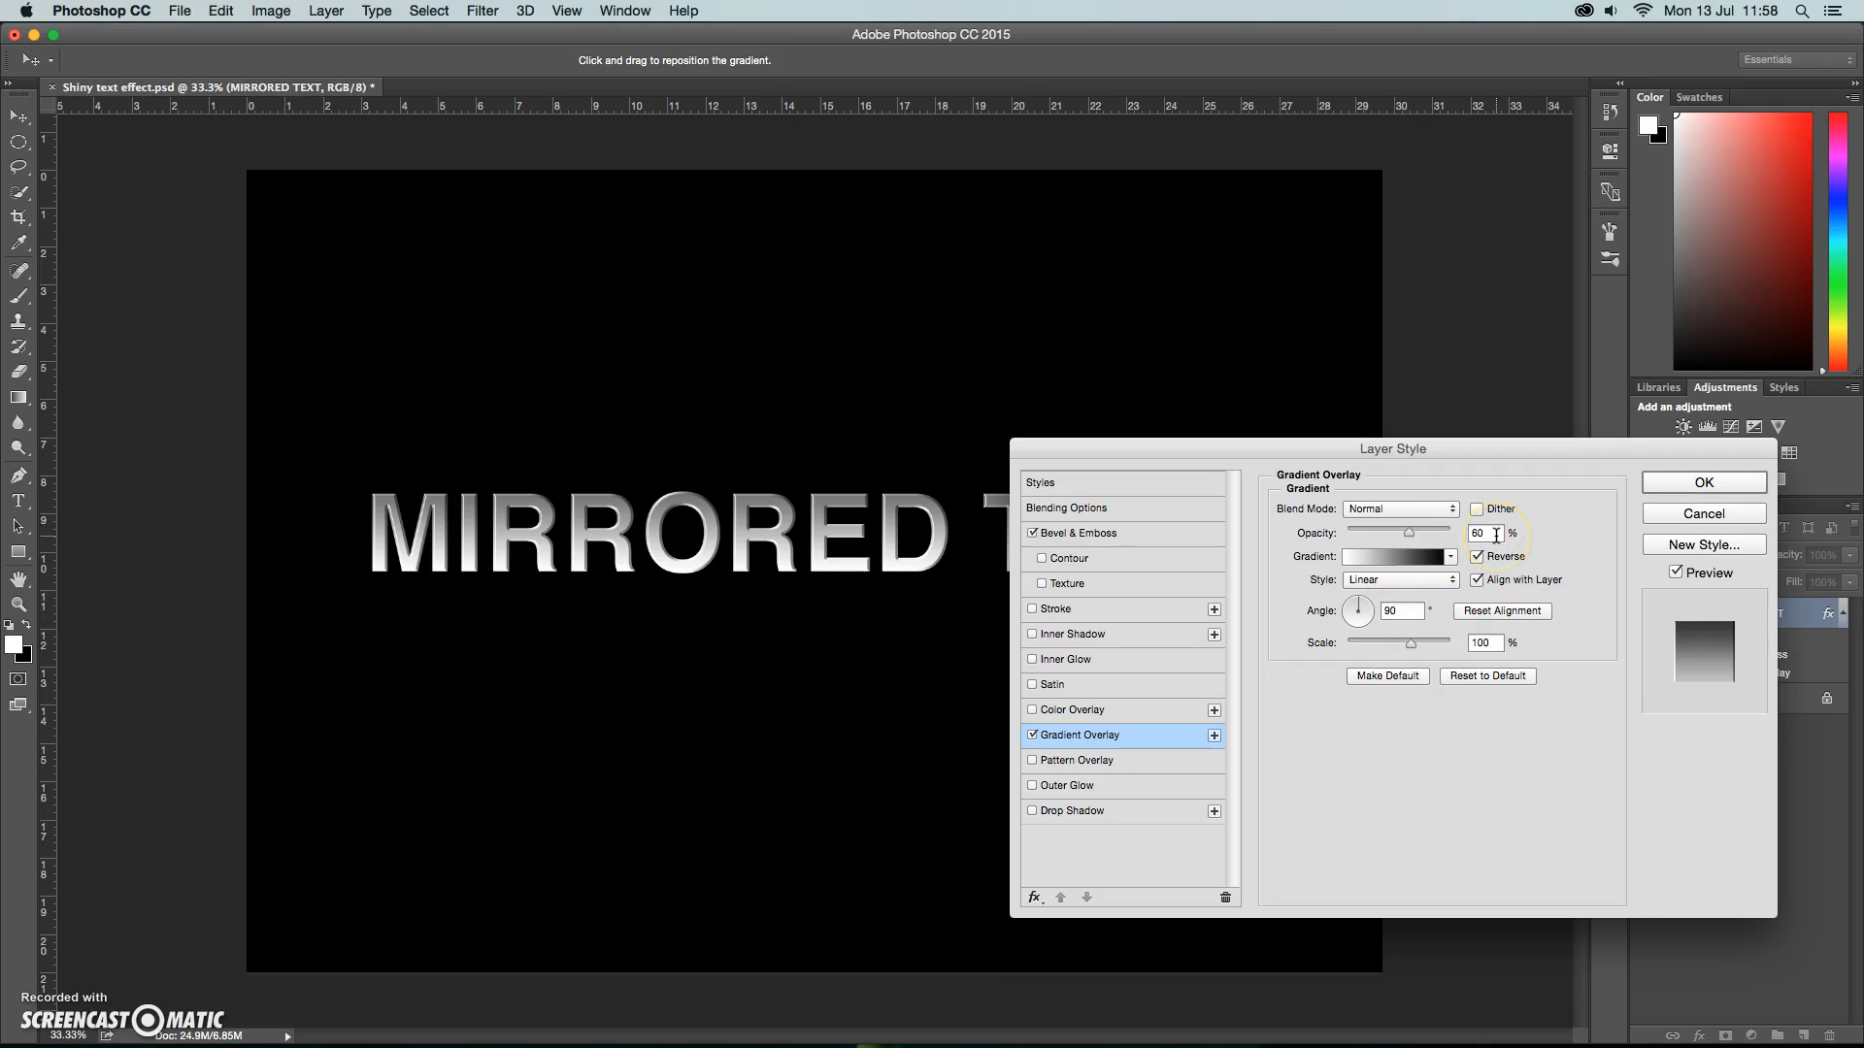
left_click(1697, 486)
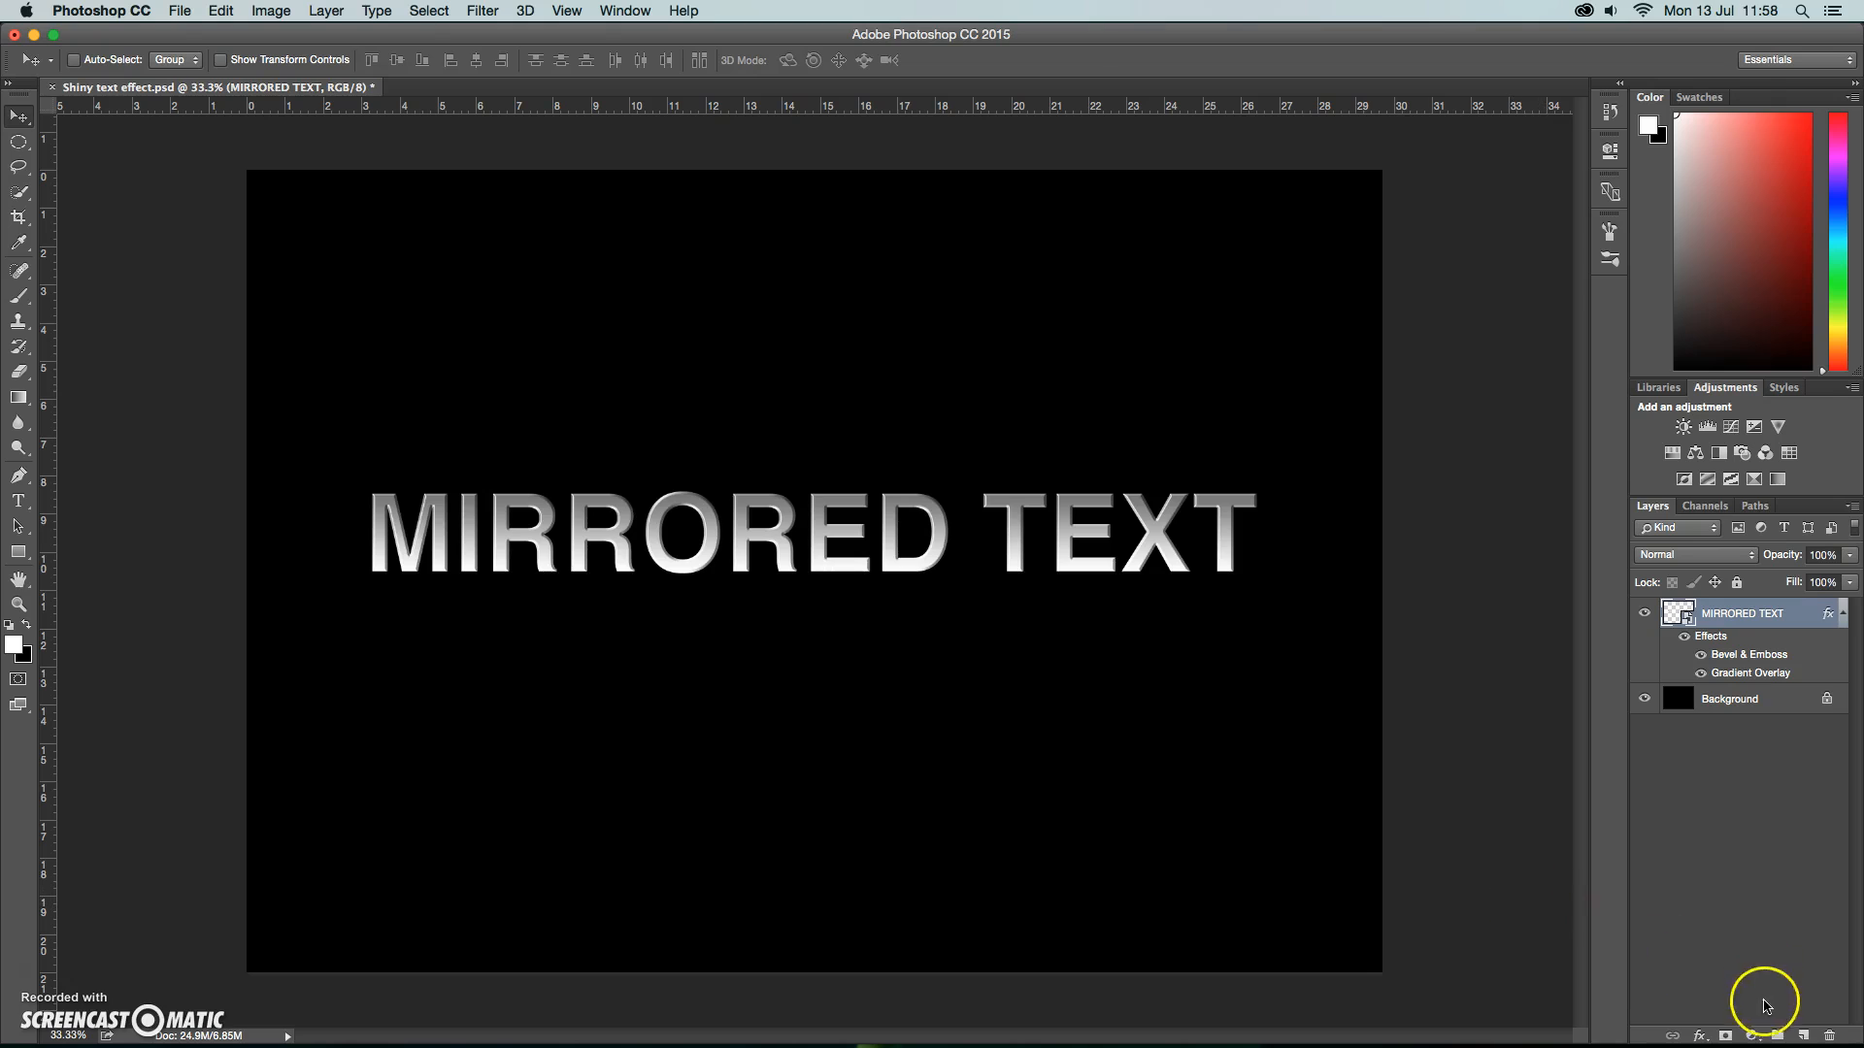
Create a new layer above the text and show the vertical guide through the centre of the canvas.
left_click(1802, 1036)
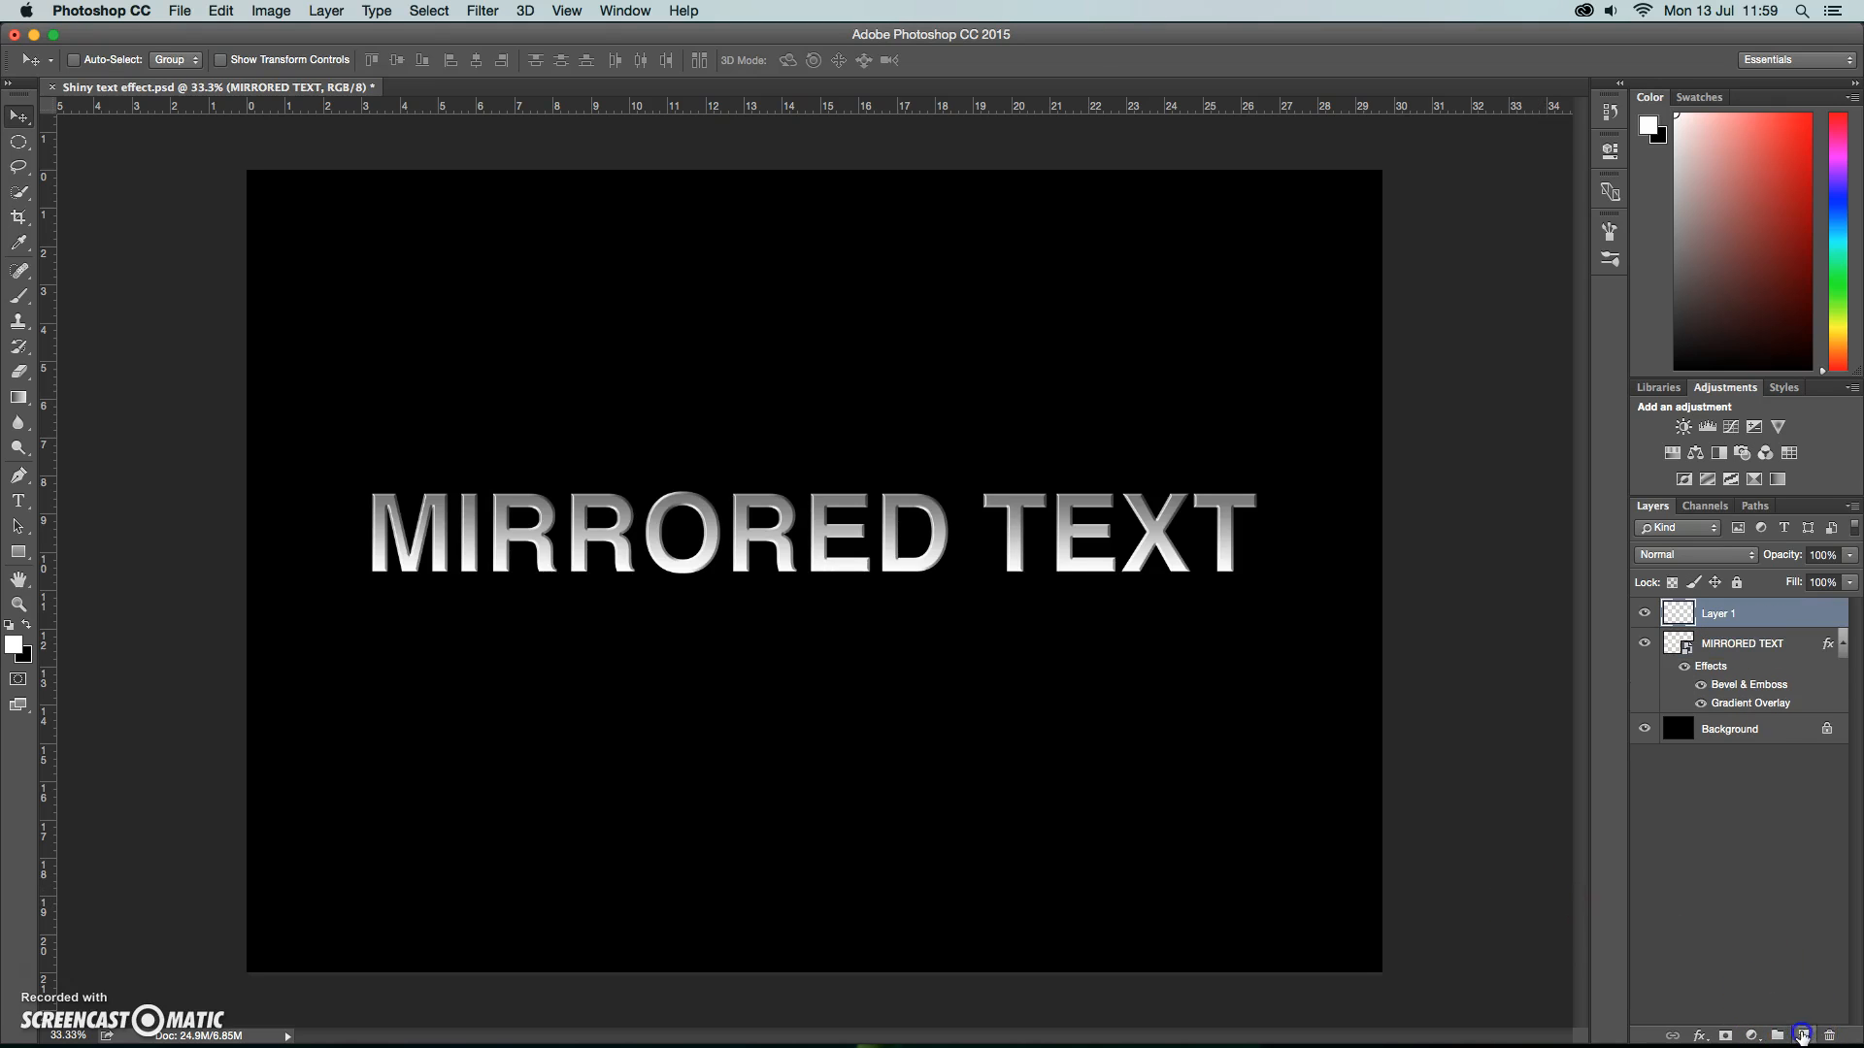
left_click(567, 10)
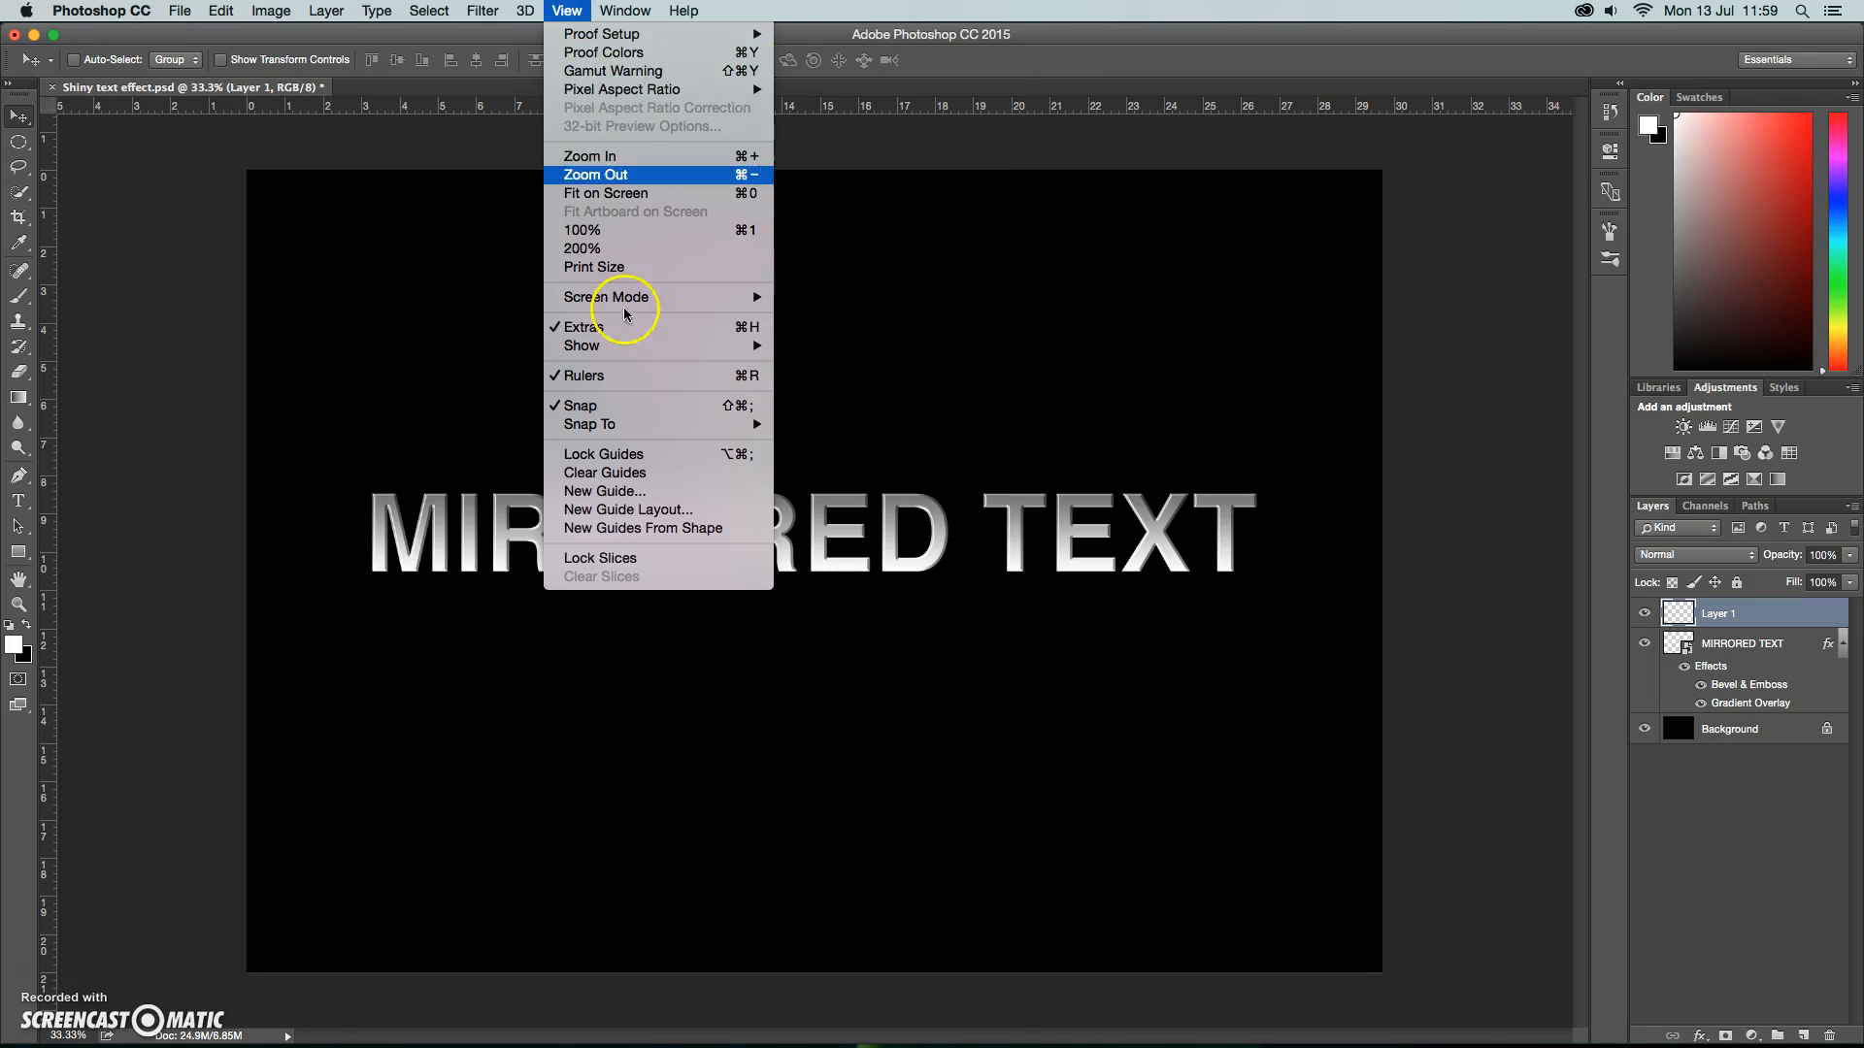
mouse_move(622, 348)
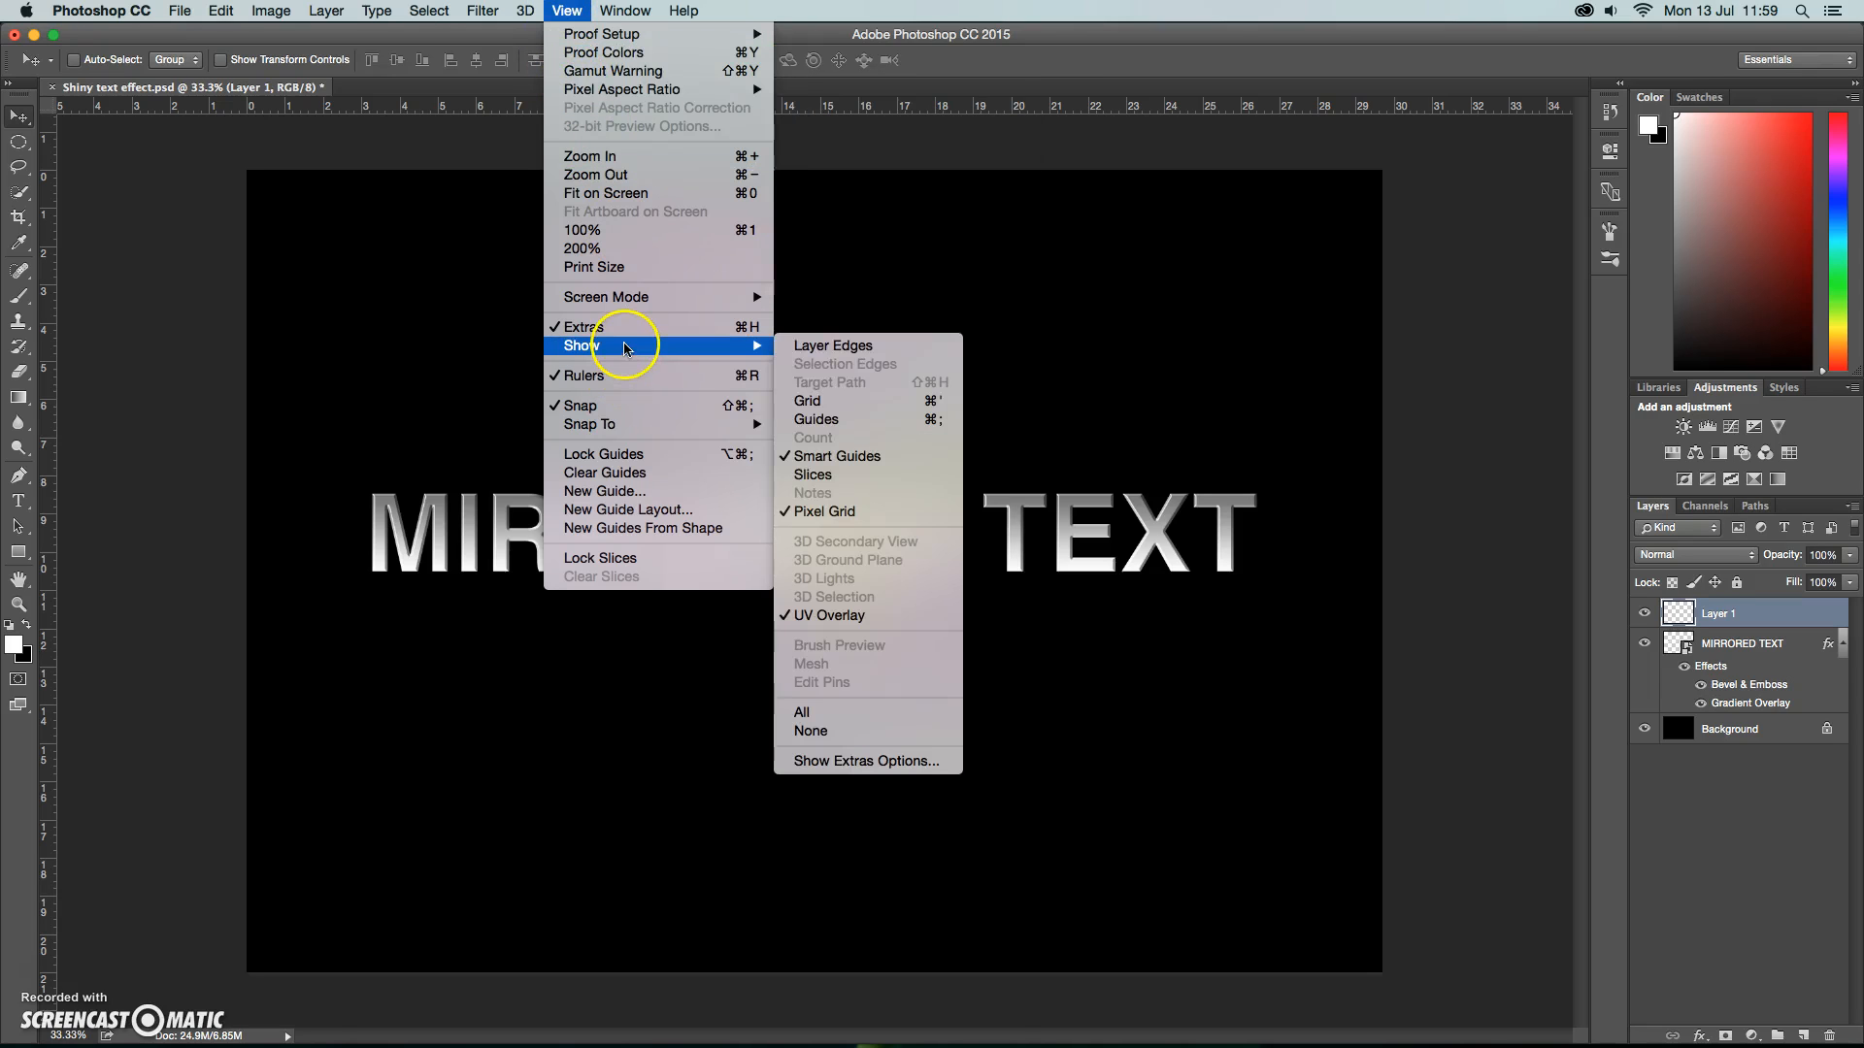
left_click(827, 418)
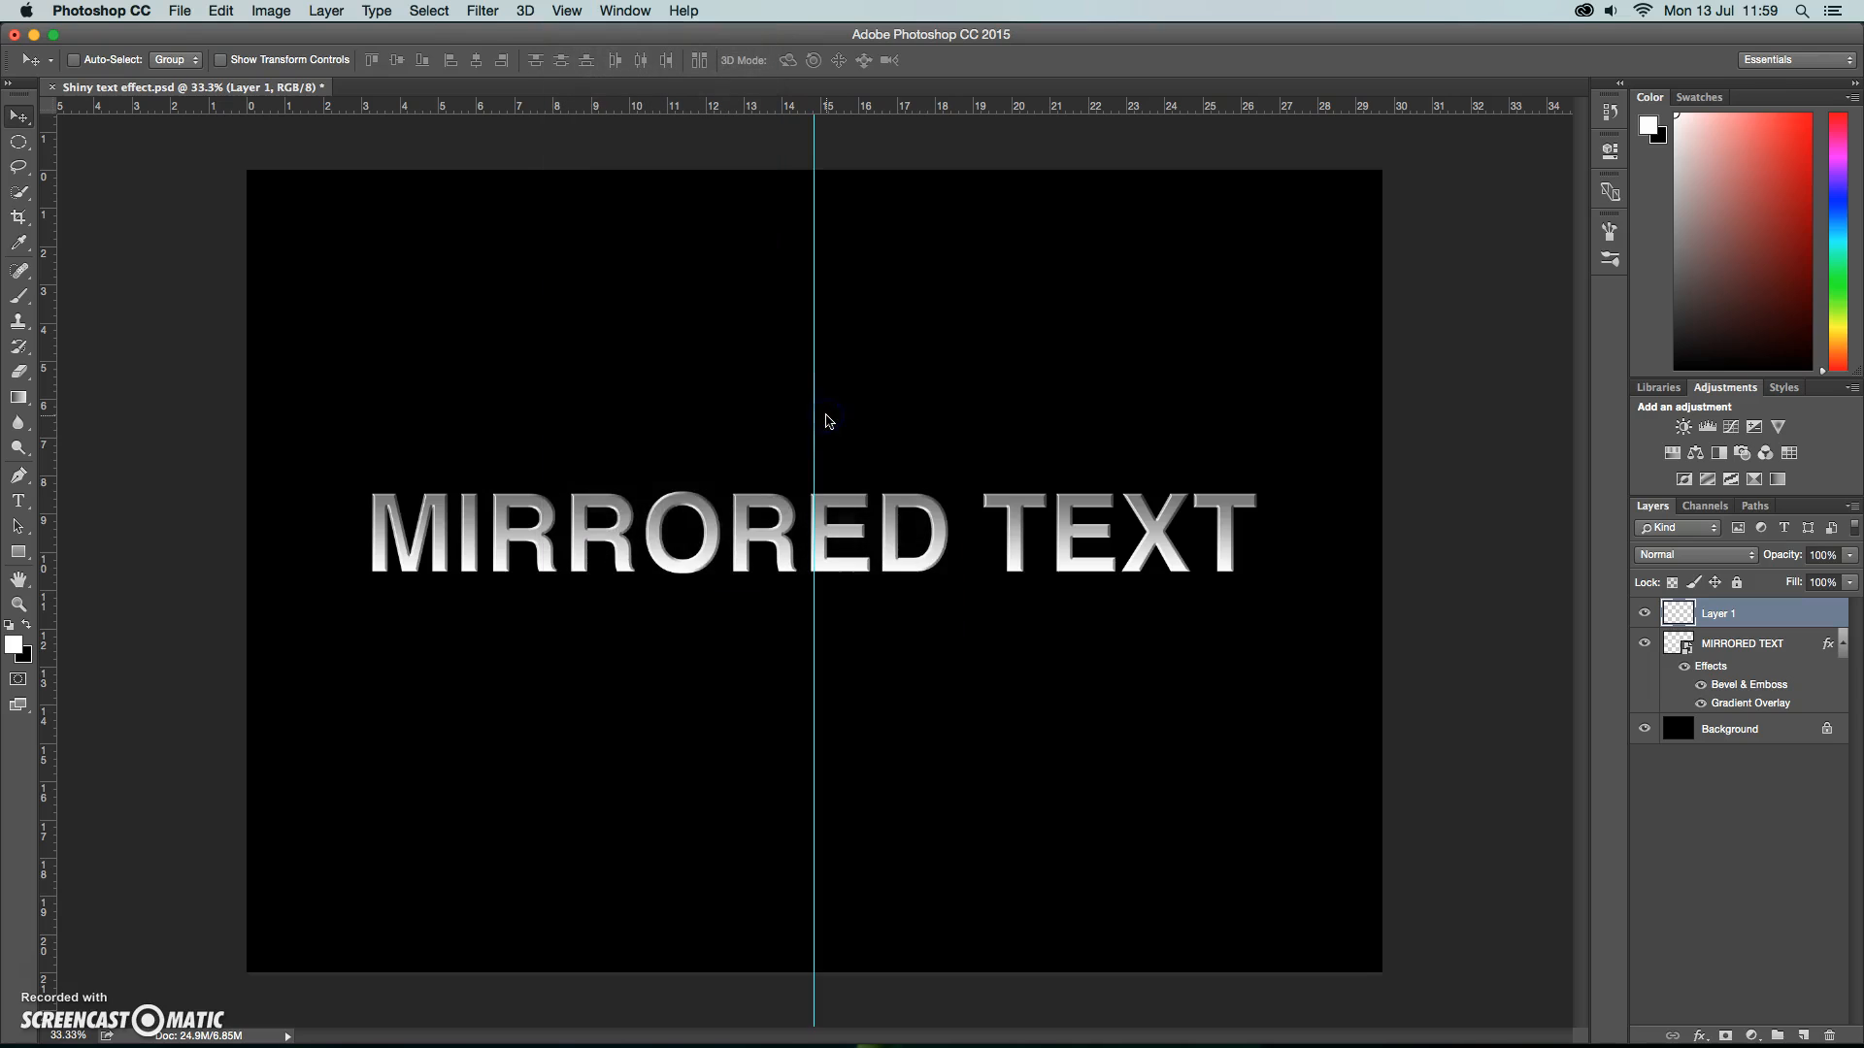
left_click(812, 422)
mouse_move(812, 421)
left_mouse_down()
mouse_move(45, 400)
mouse_move(813, 398)
left_mouse_up()
Draw a wide elliptical selection centred on the guide above the text, extending past both canvas sides and down over most of the lettering.
left_click(19, 143)
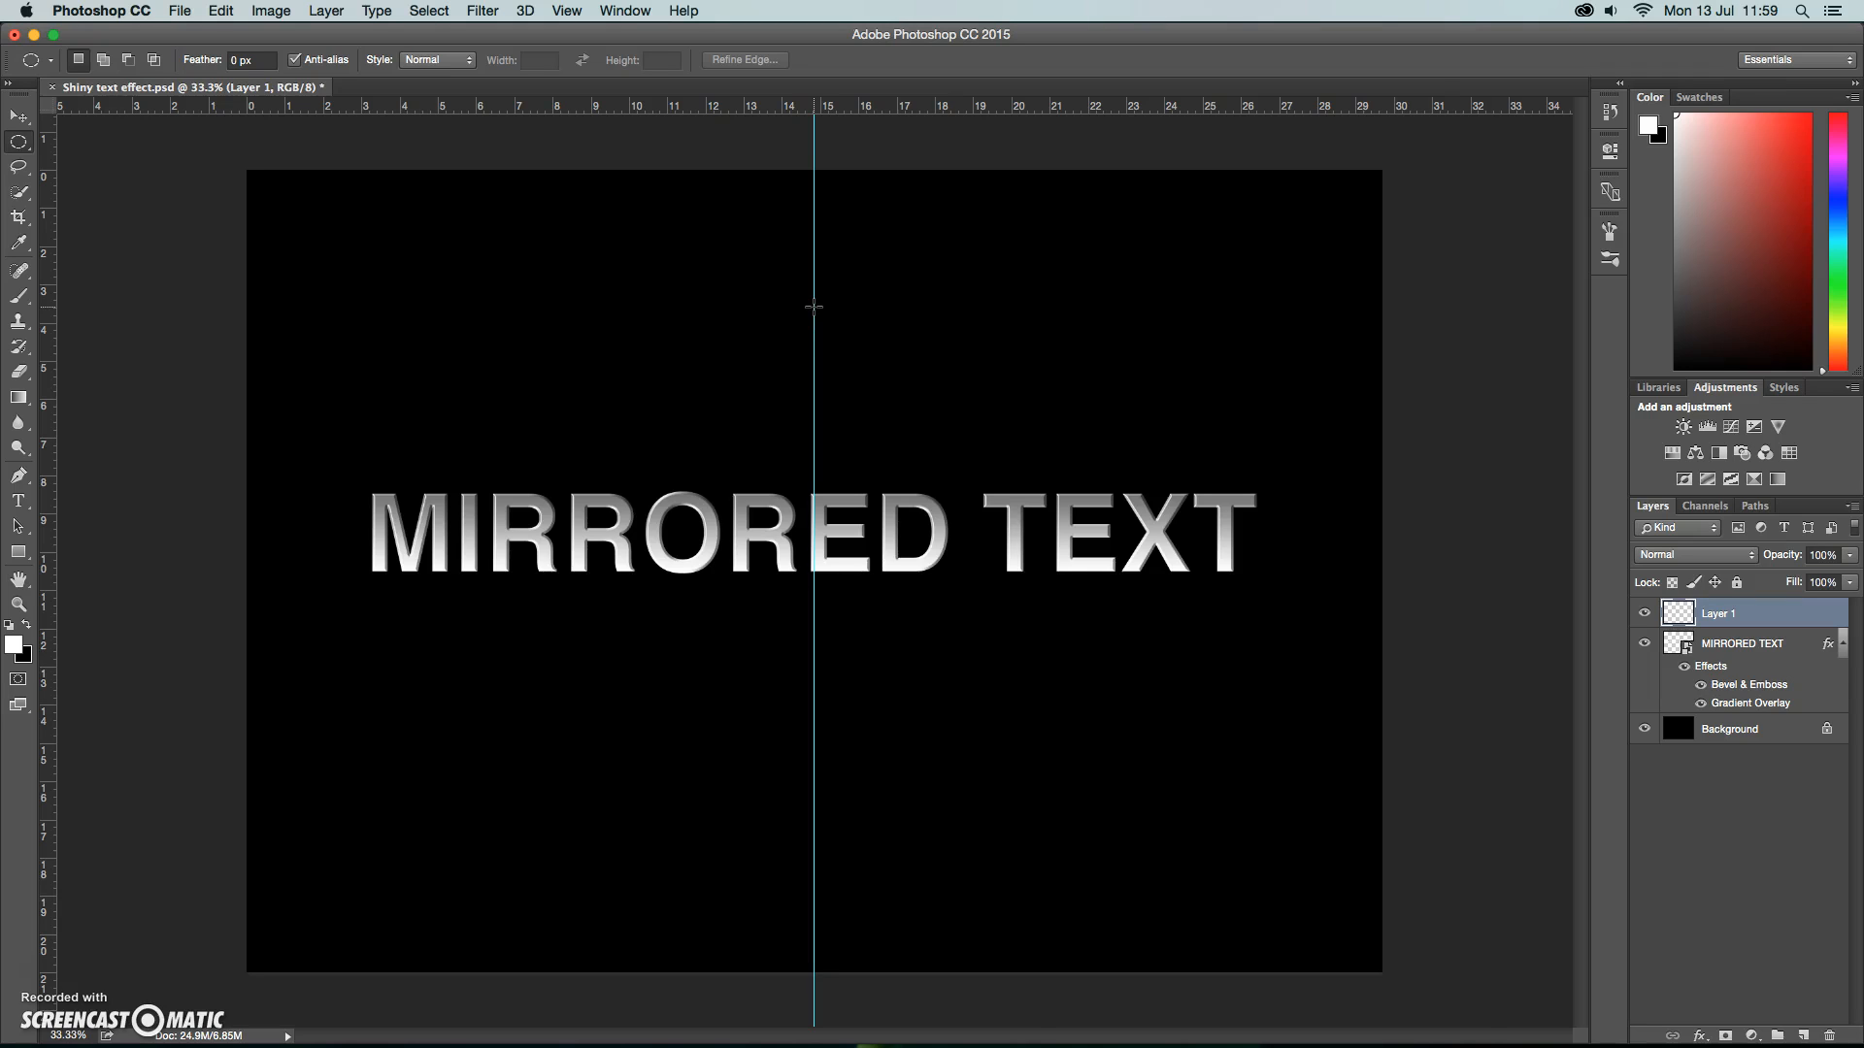
left_click_drag(813, 308, 1429, 563)
left_click(1340, 506)
Fill the elliptical selection with white on the new layer and lower that layer's opacity to 22%.
left_click(224, 10)
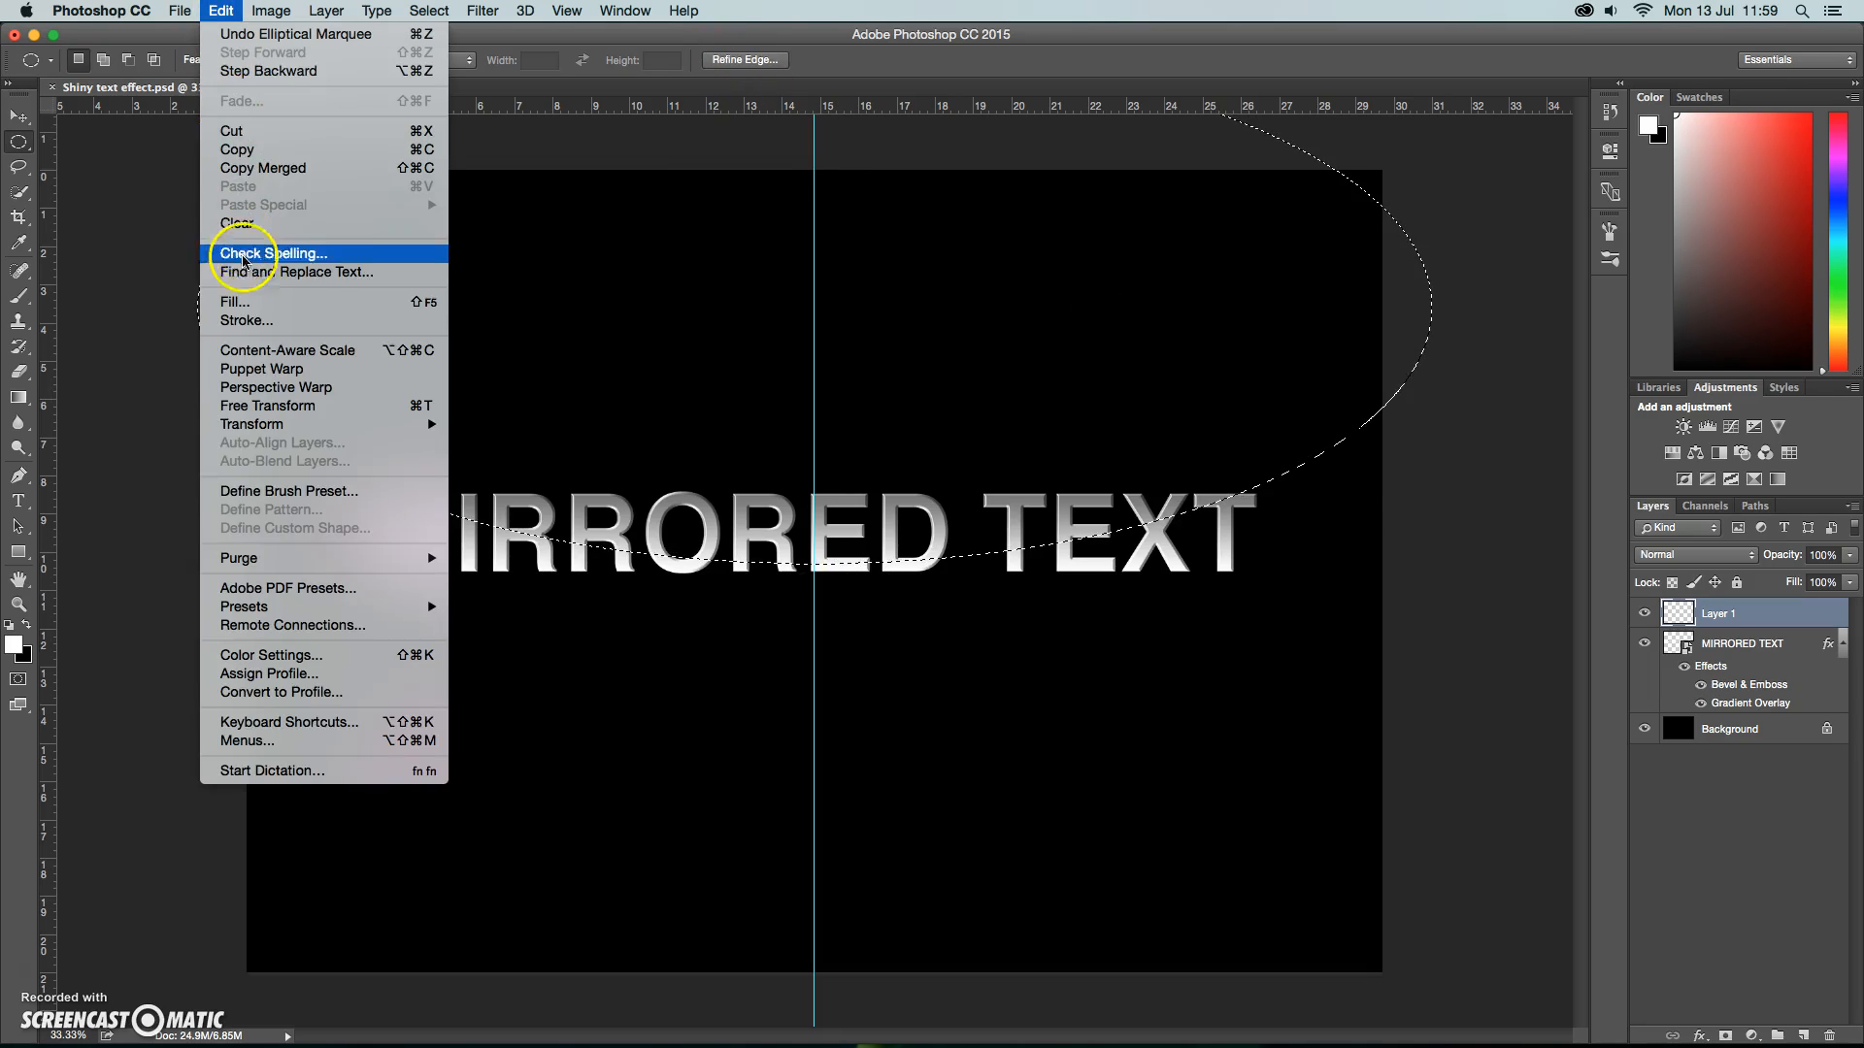
left_click(250, 291)
left_click(1073, 427)
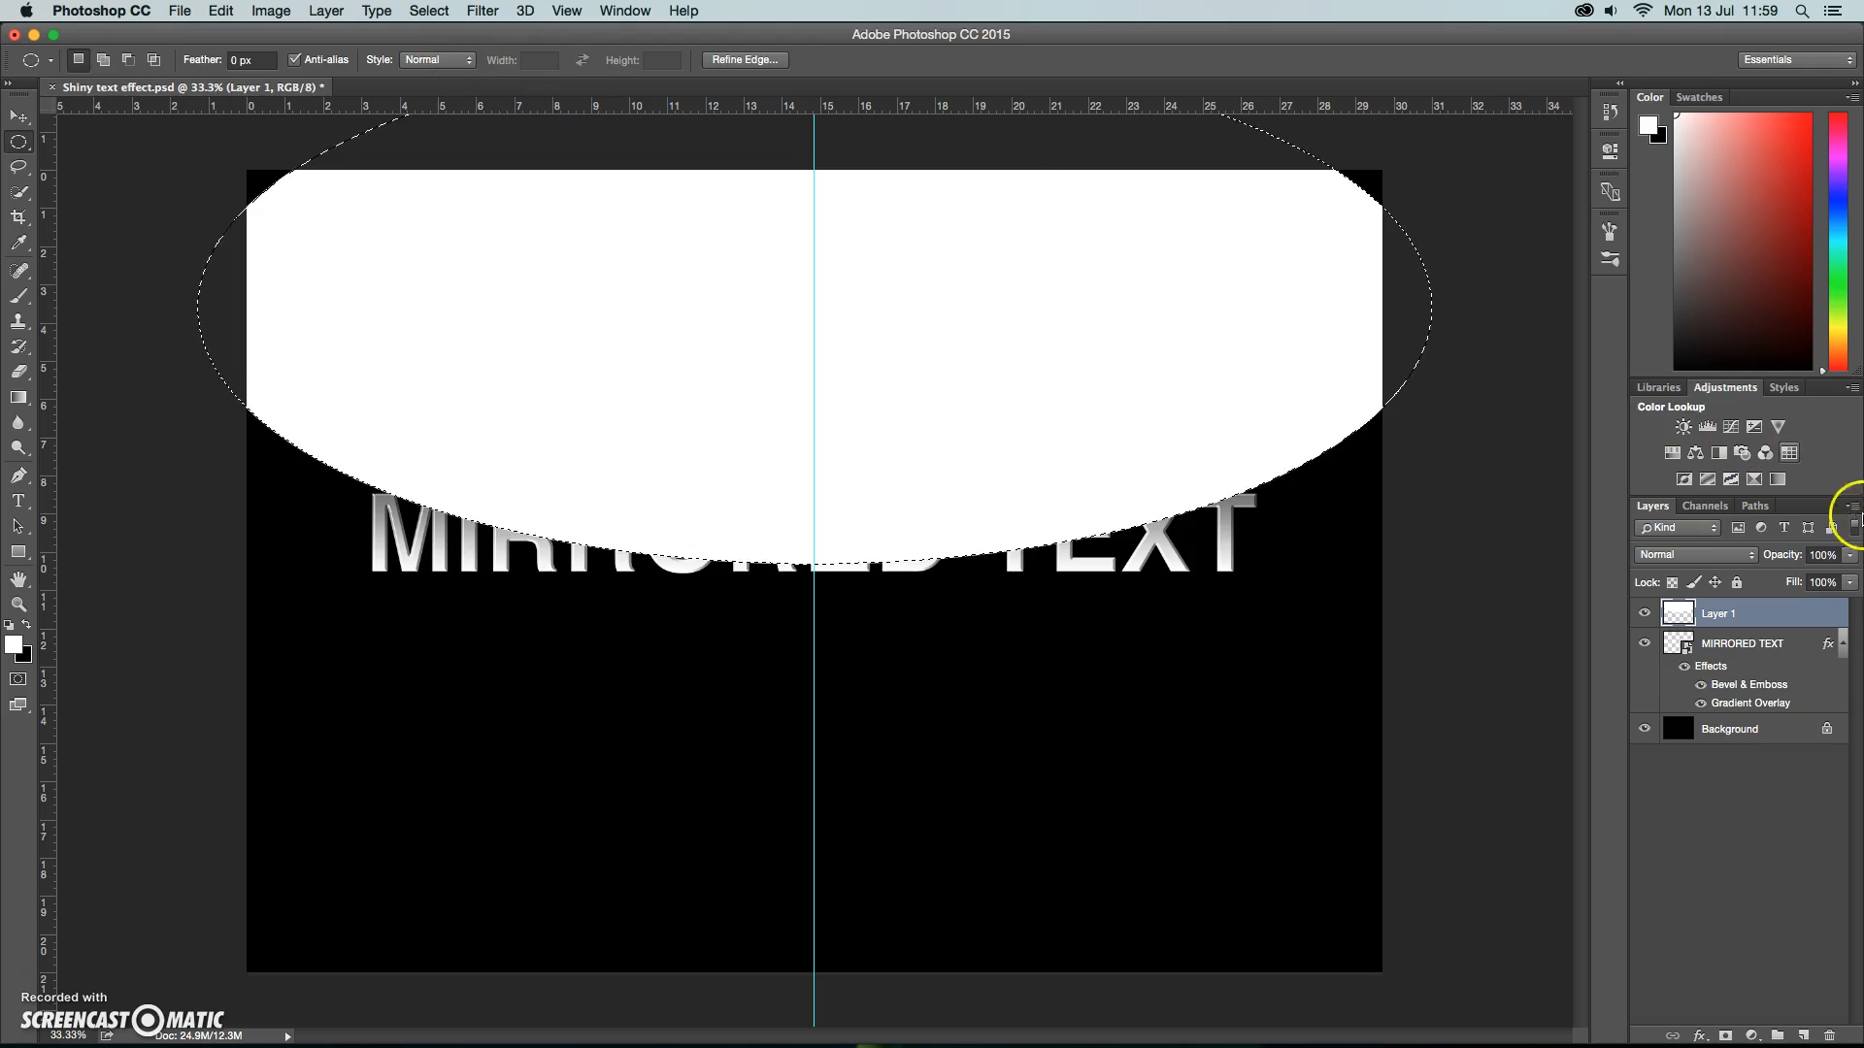
left_click(1853, 555)
left_click_drag(1851, 575, 1778, 576)
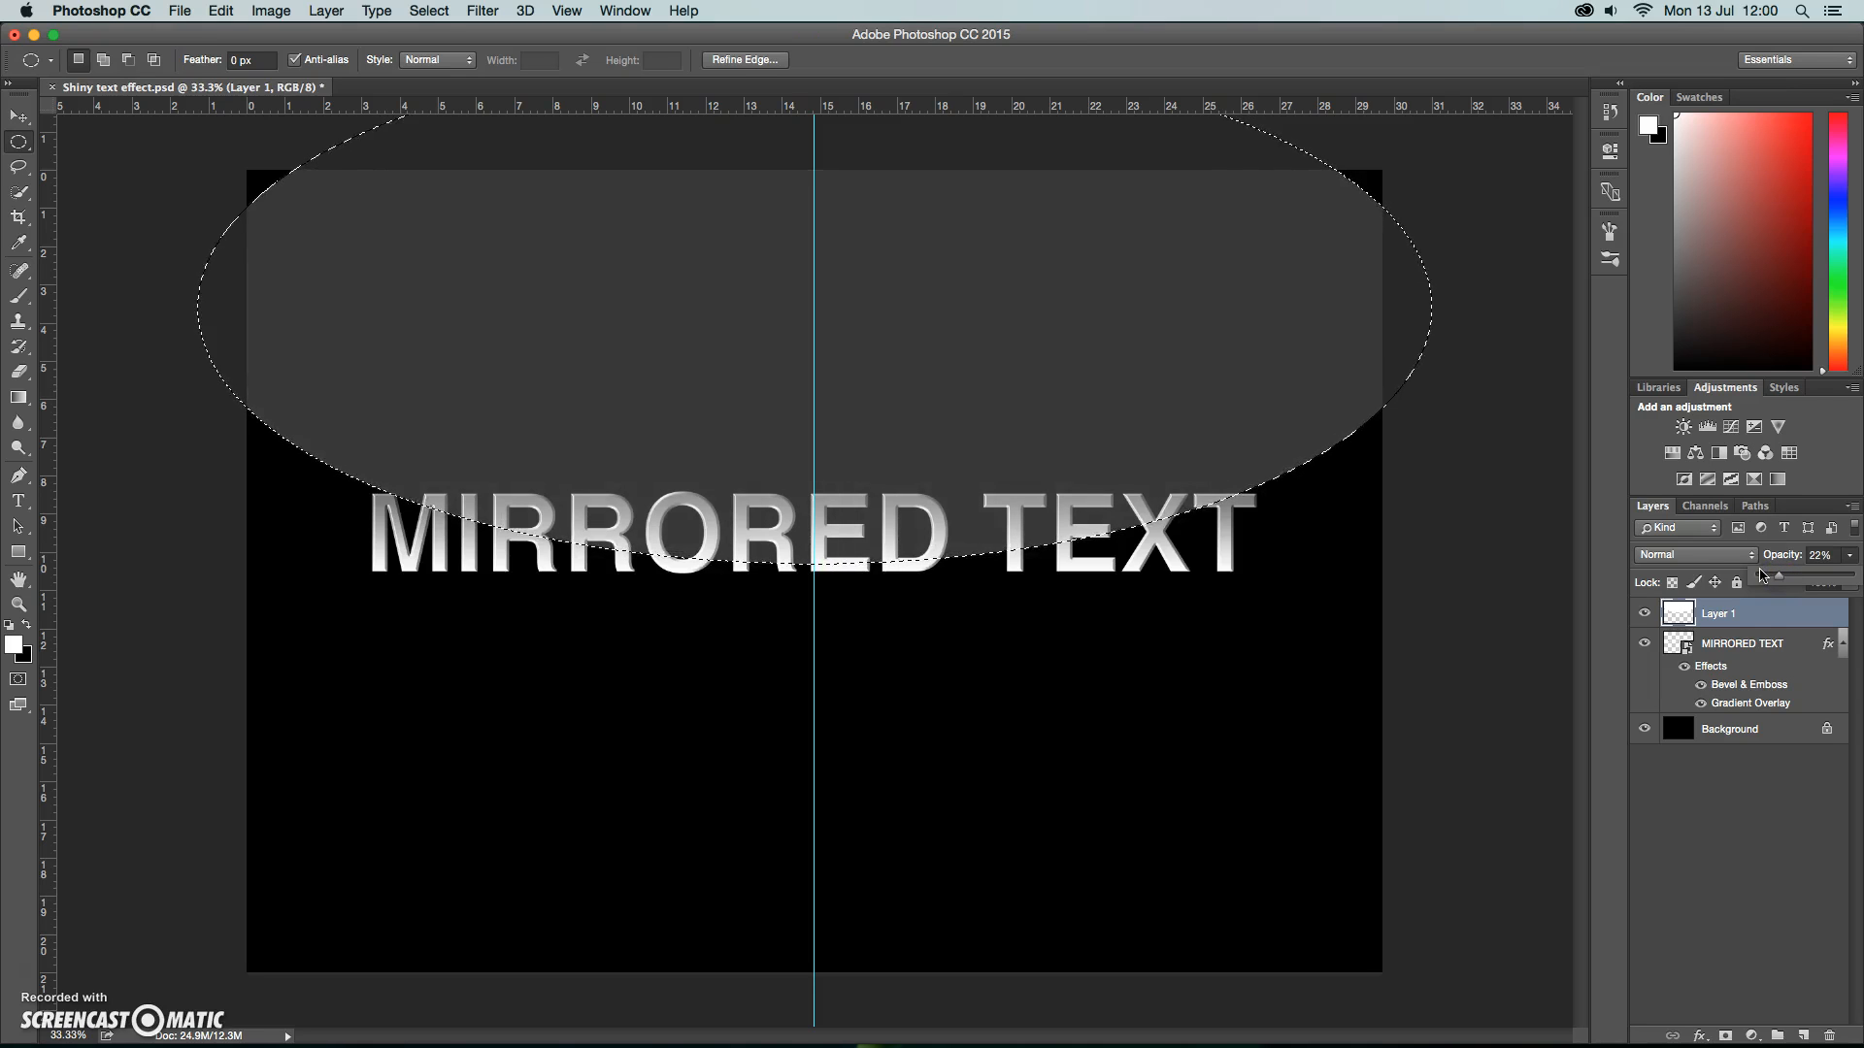
left_click(1741, 634)
Load the text outline as a selection, contract it by 6 pixels, and use it as a mask on the white ellipse layer.
left_click(1677, 645)
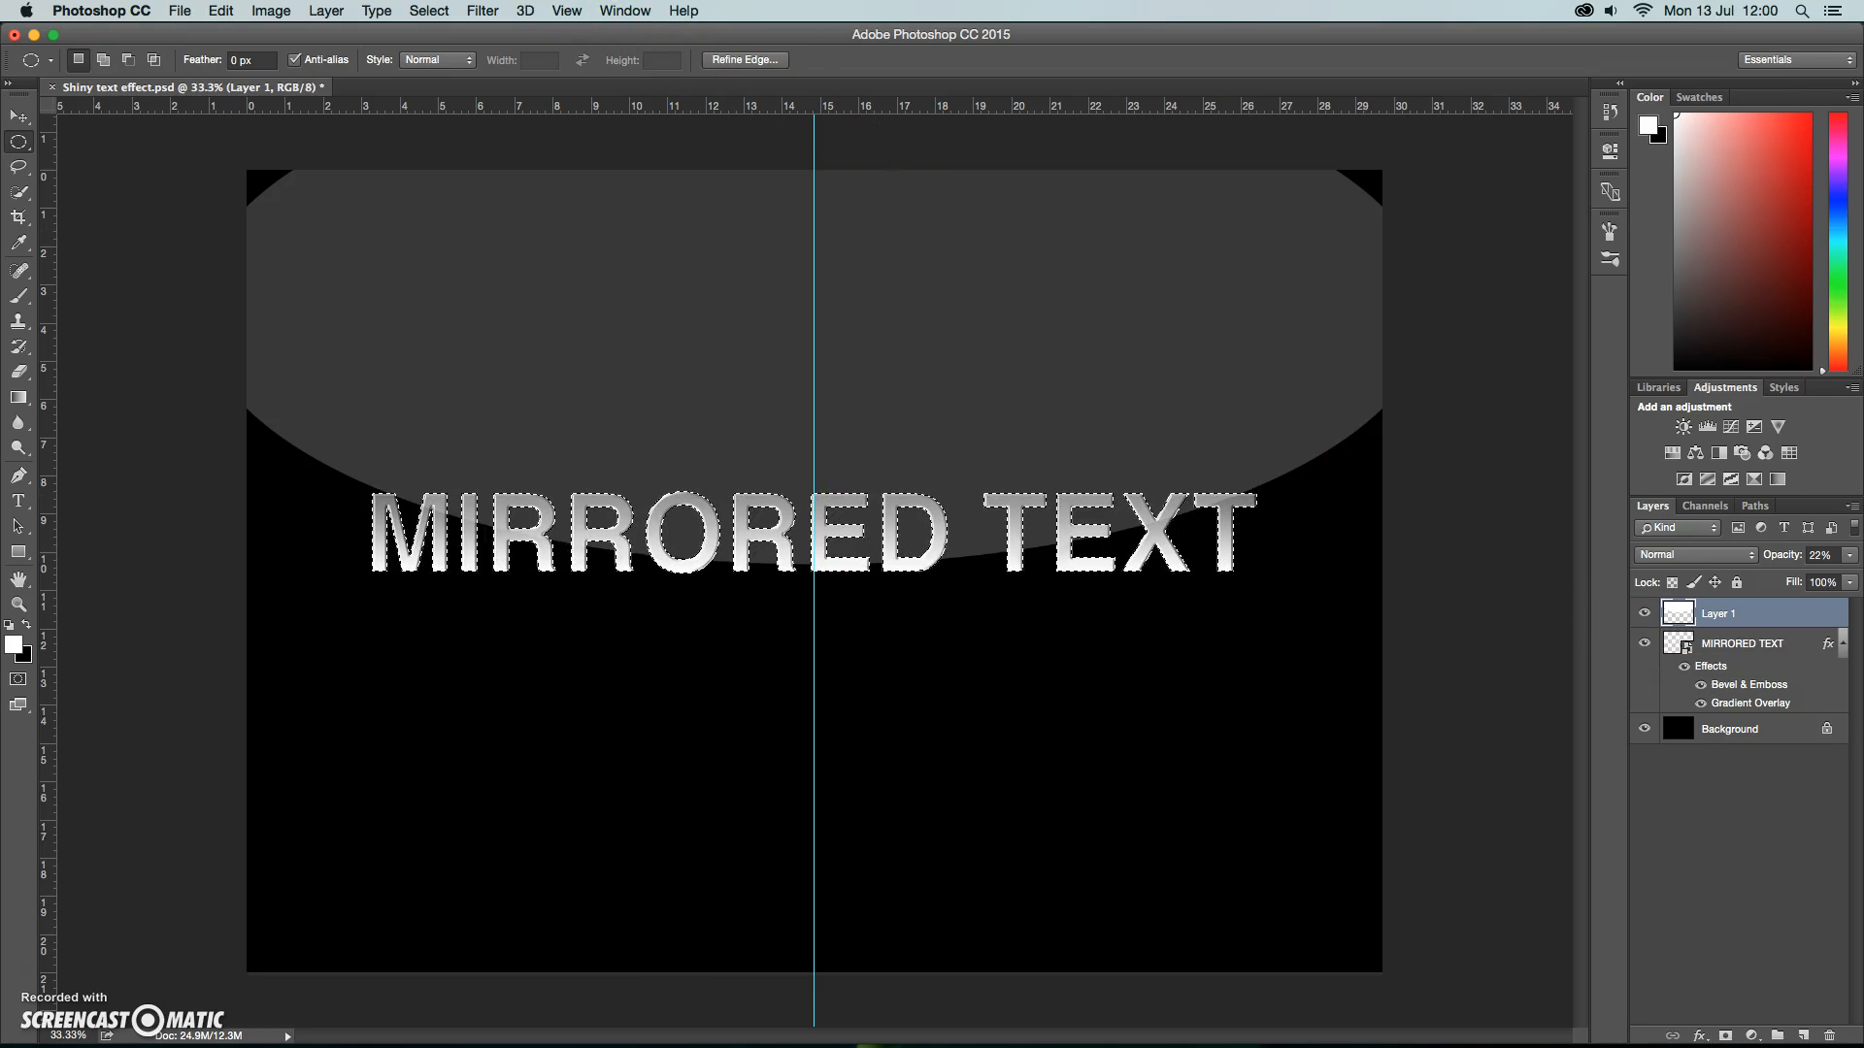
left_click(429, 10)
mouse_move(524, 274)
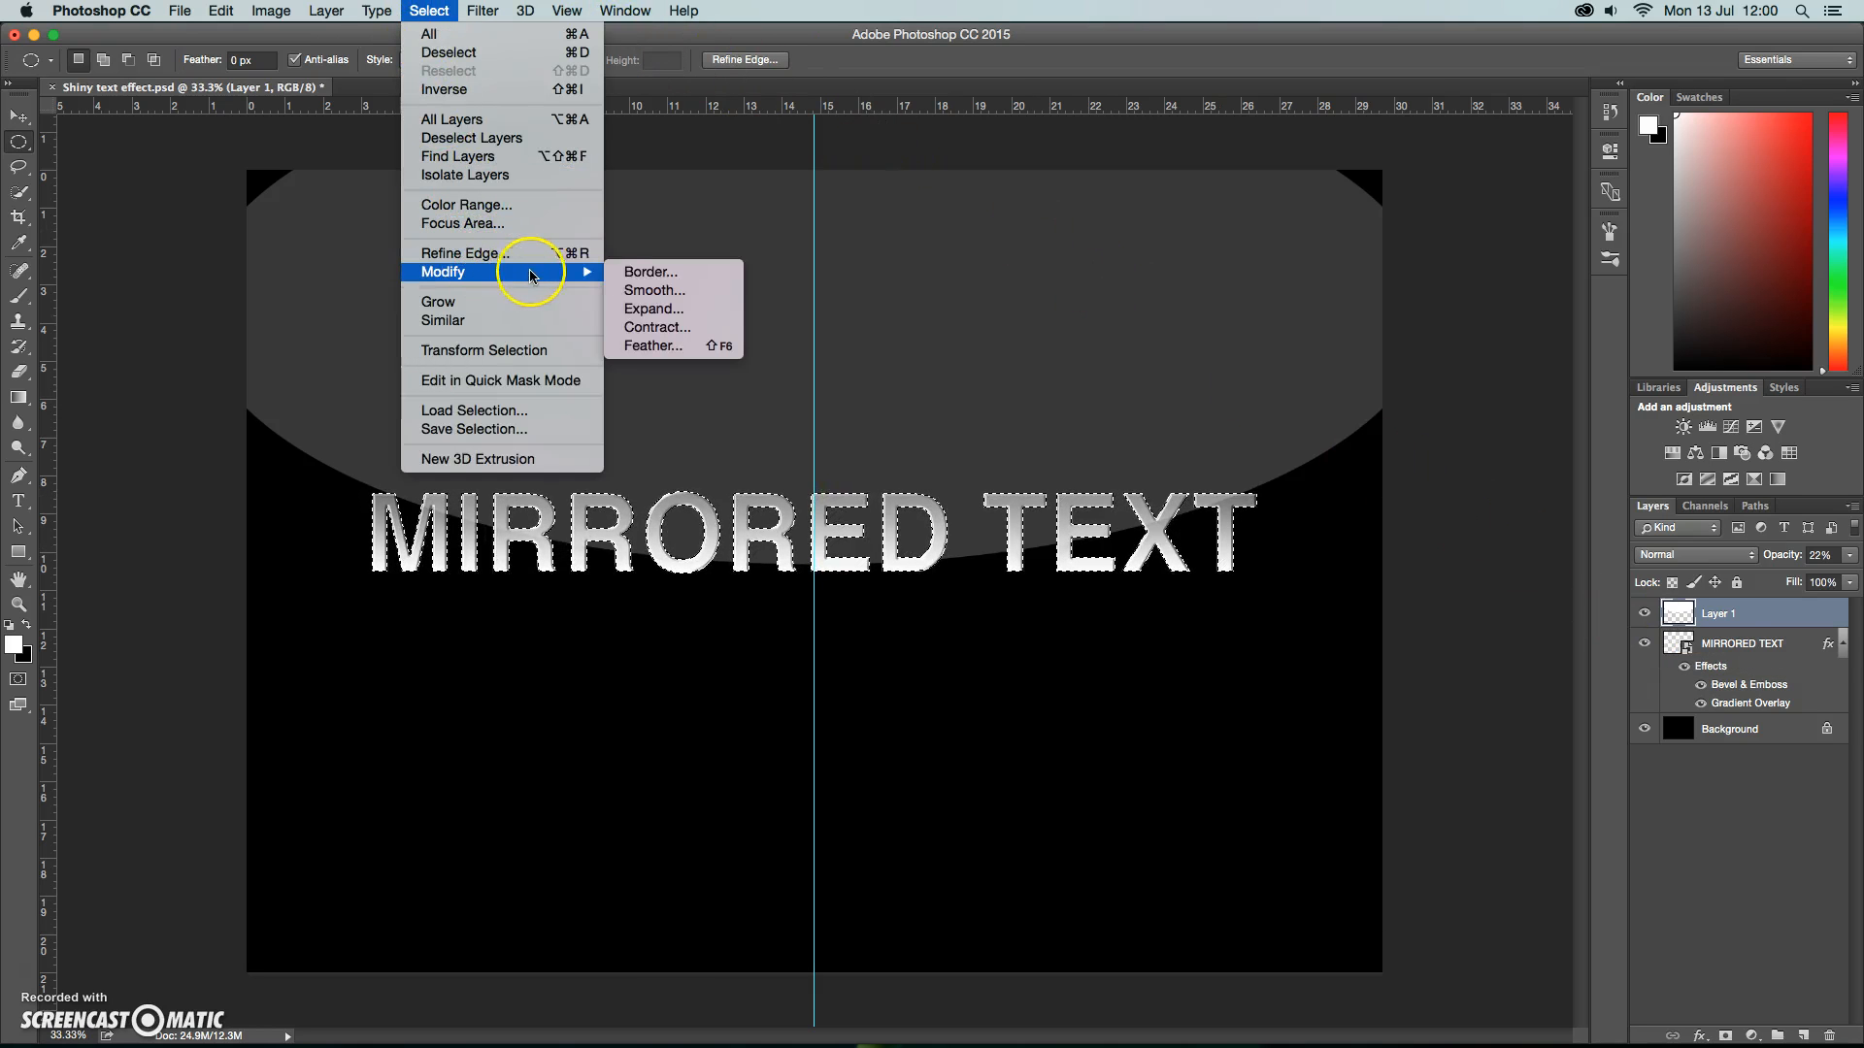
left_click(653, 329)
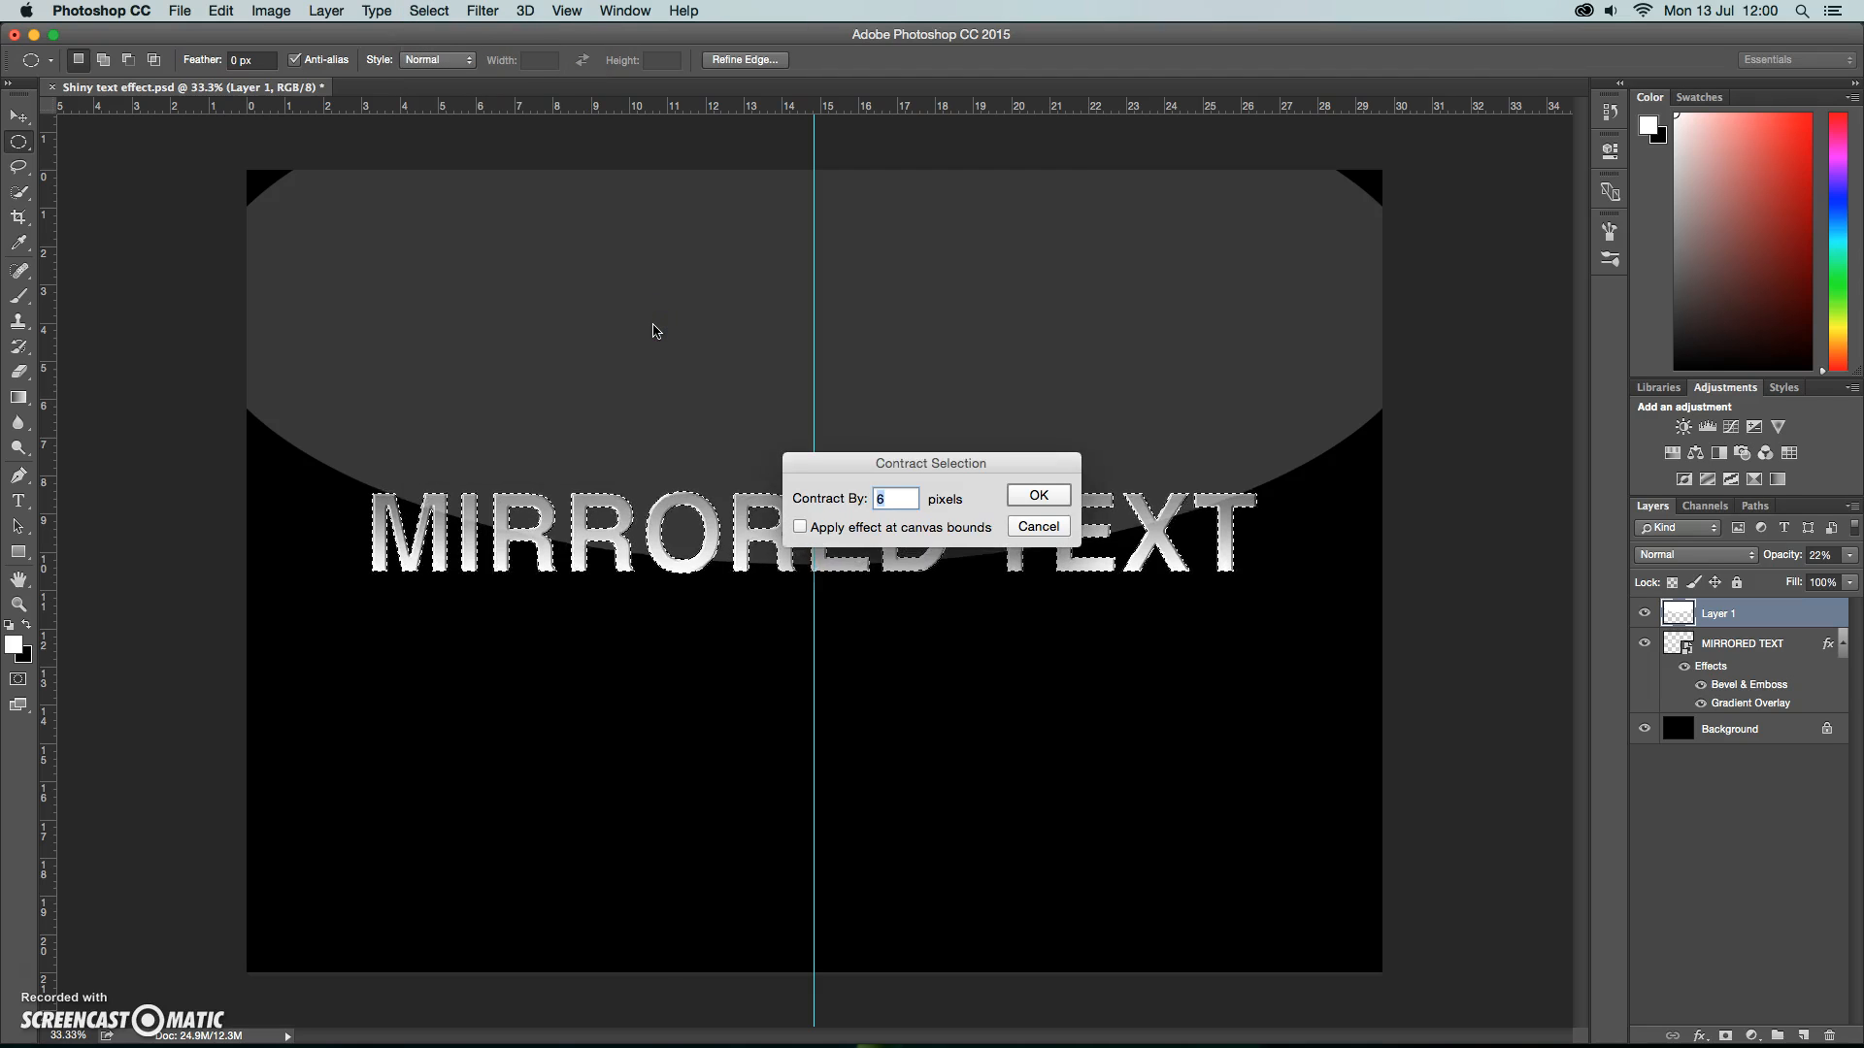
left_click(1037, 496)
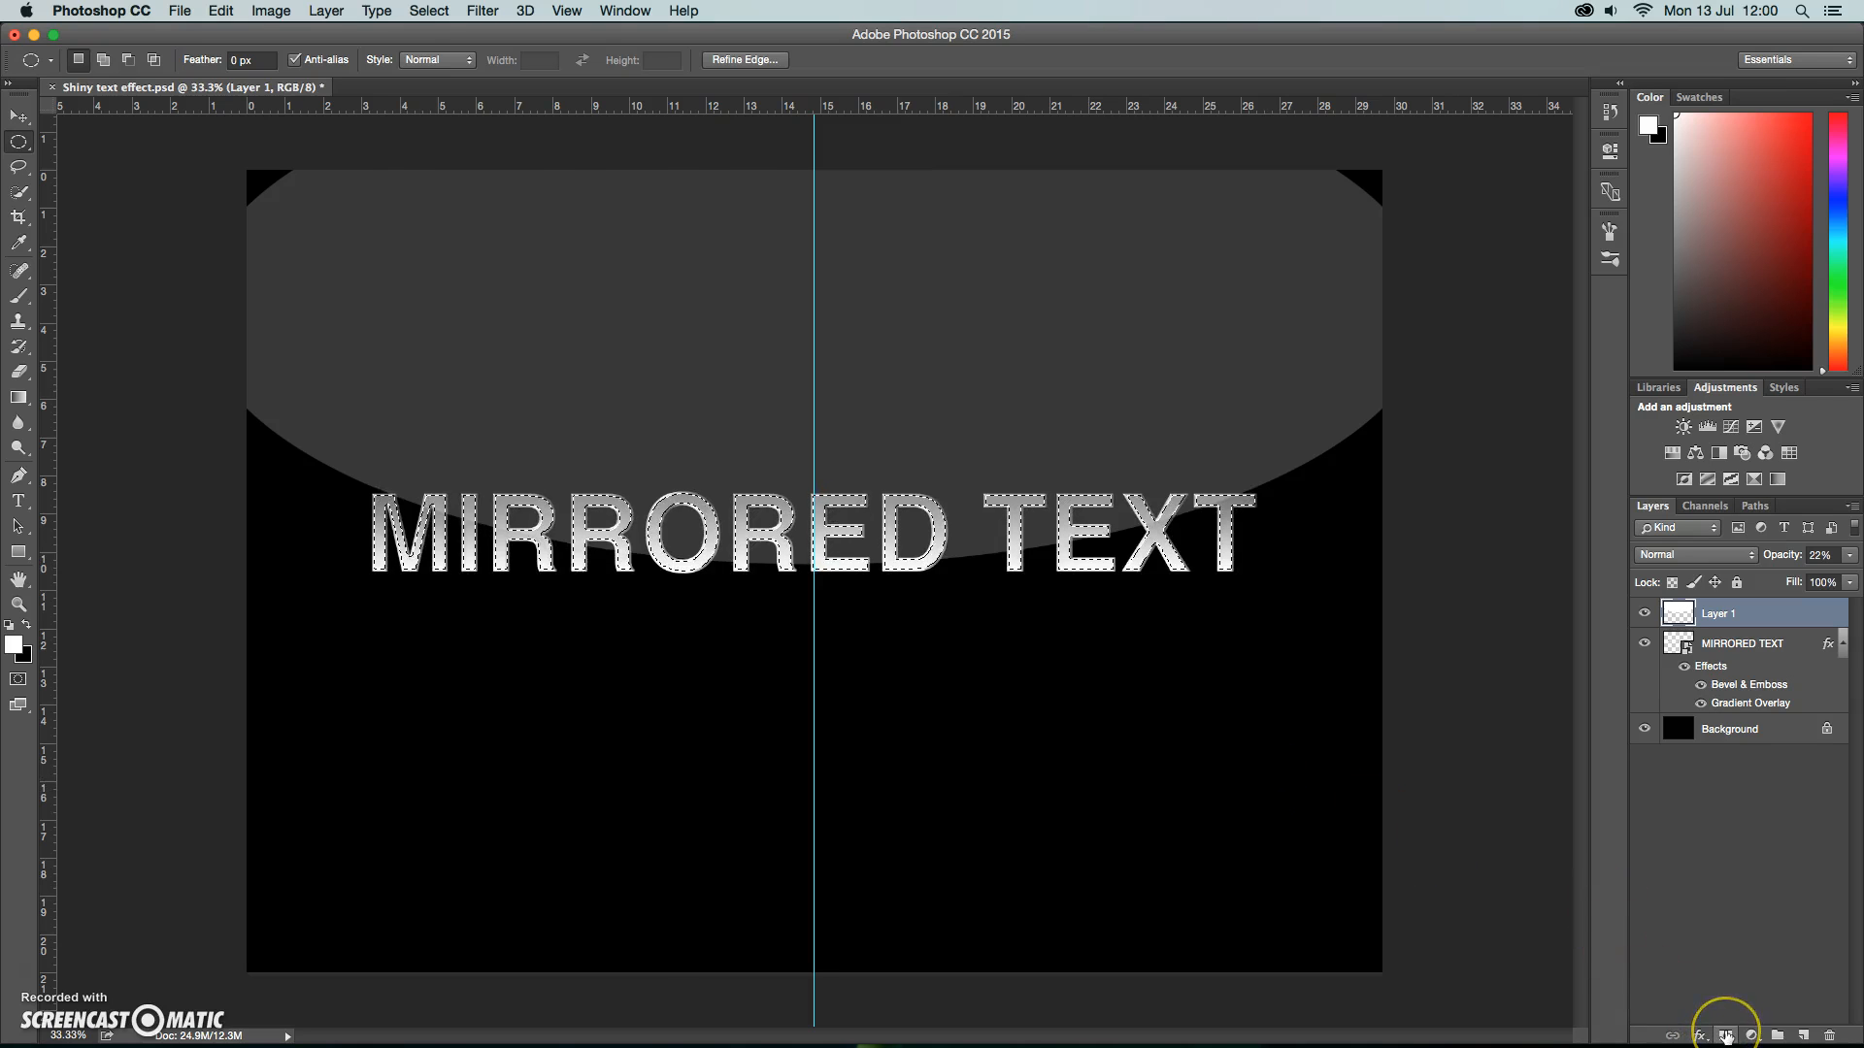
left_click(1726, 1036)
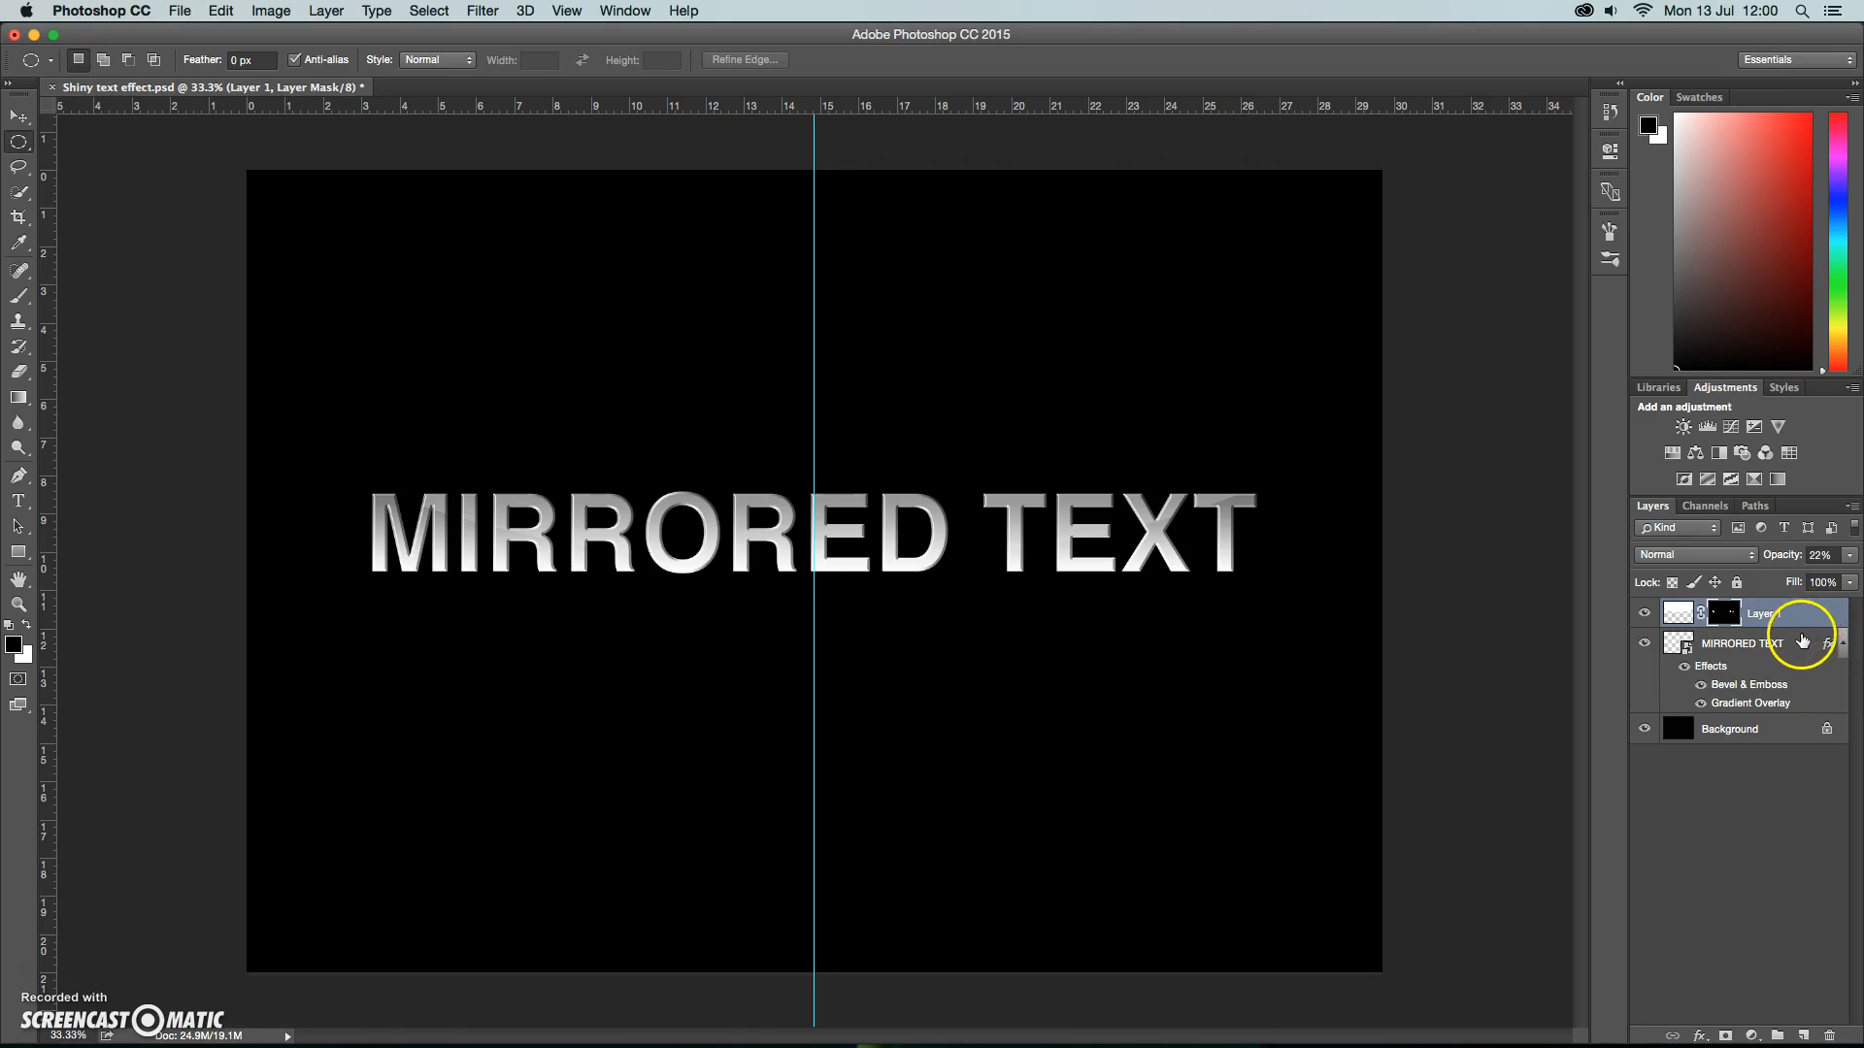
Group the masked ellipse layer and the MIRRORED TEXT layer into a new group named "Text".
left_click(1807, 641, "shift")
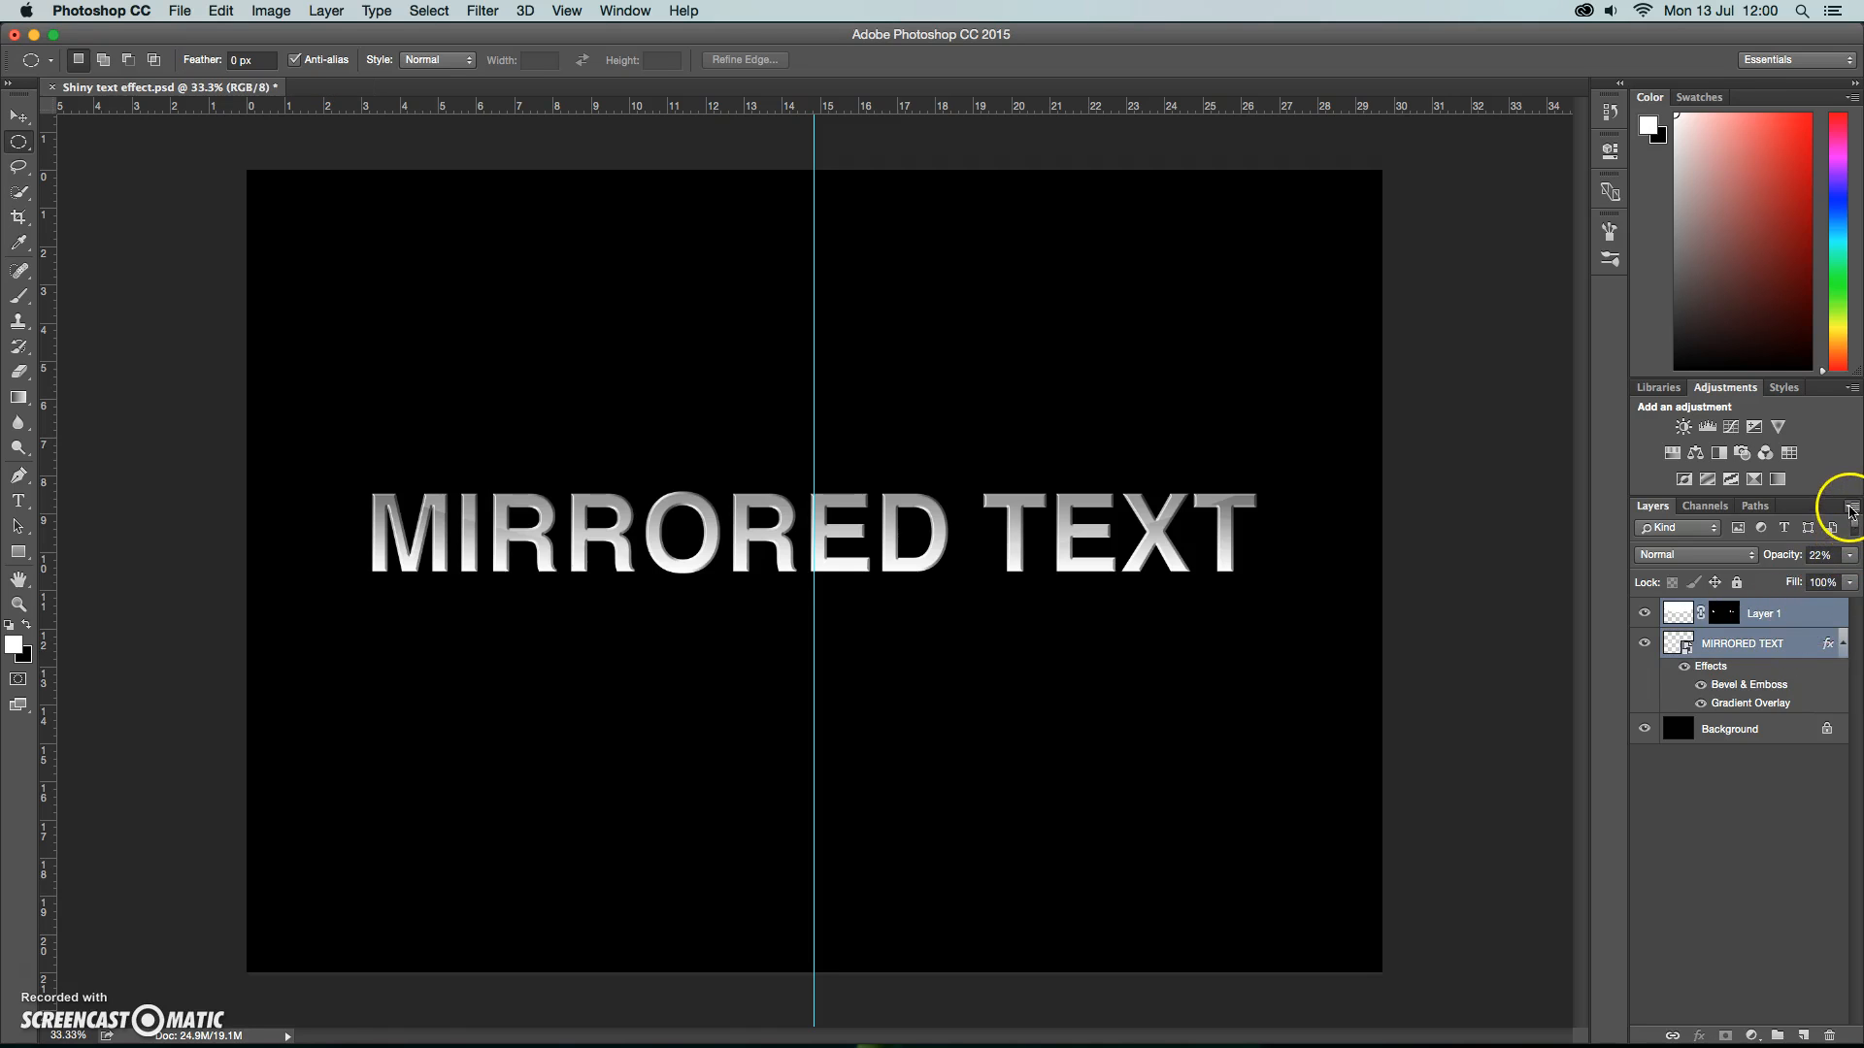
left_click(1851, 508)
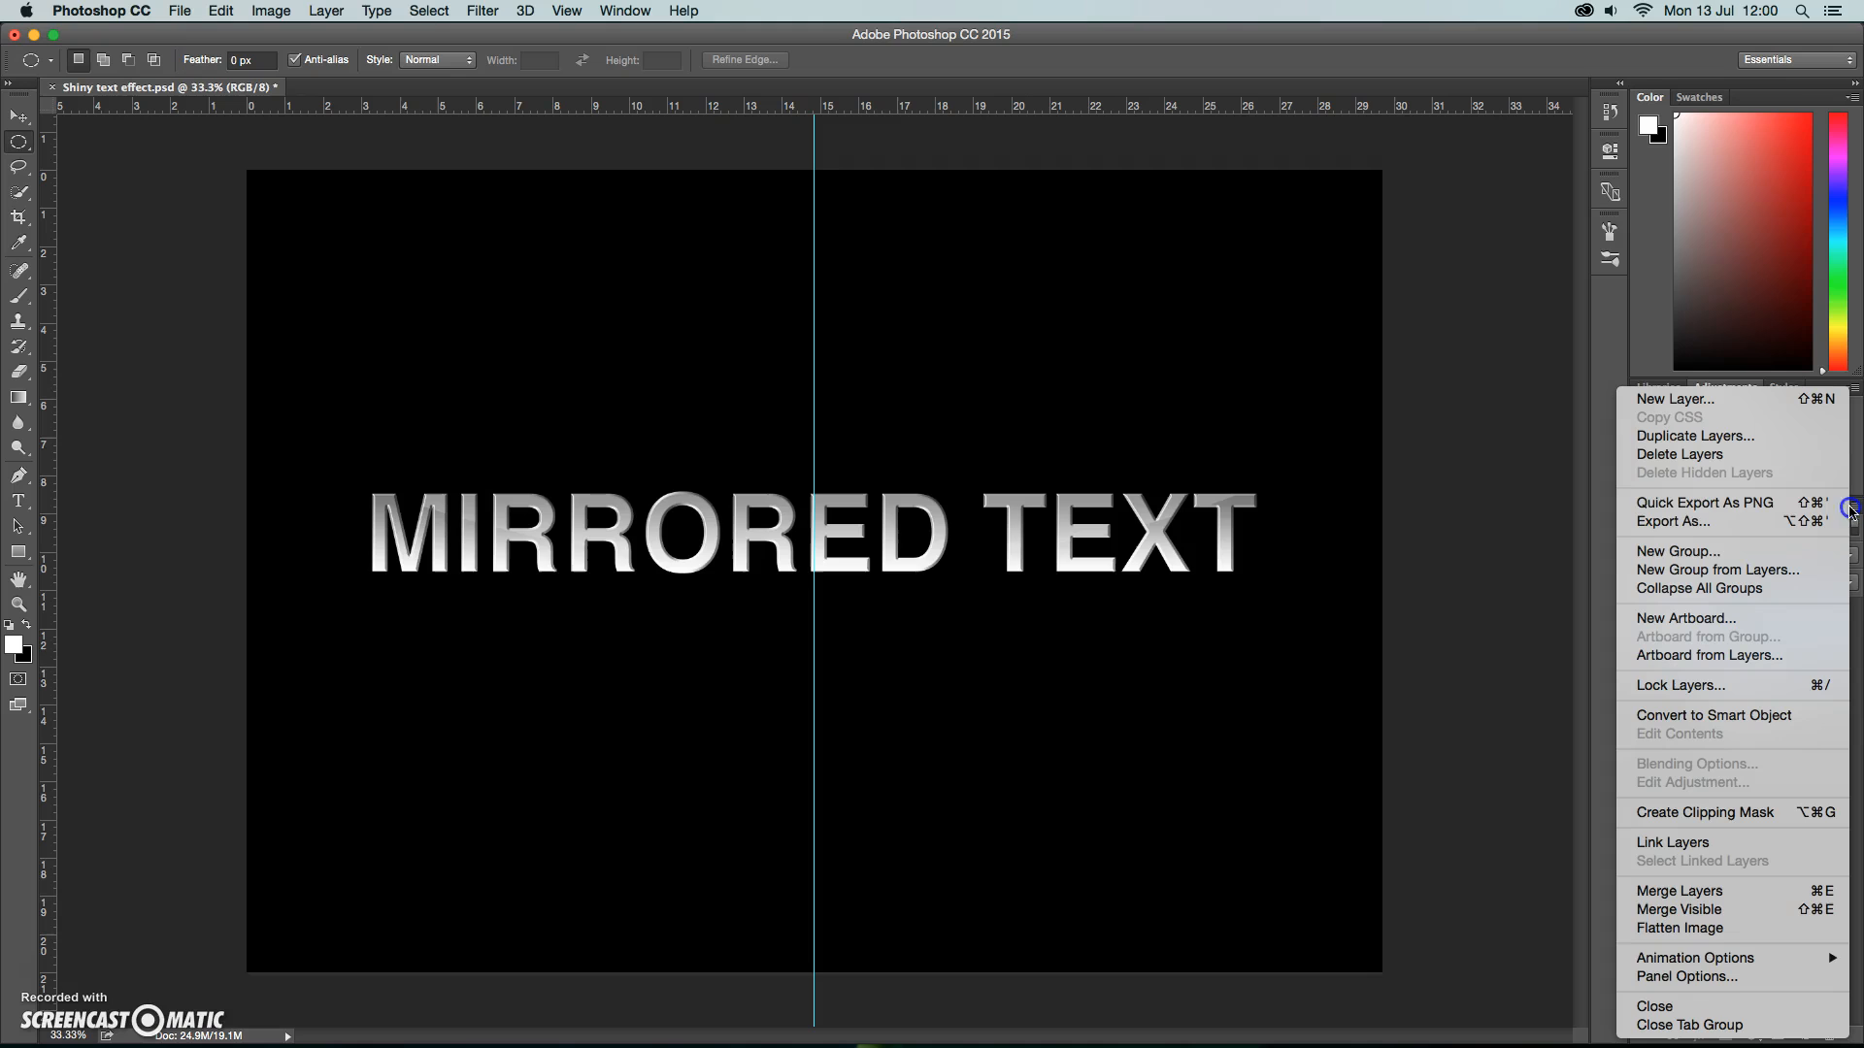
left_click(1786, 569)
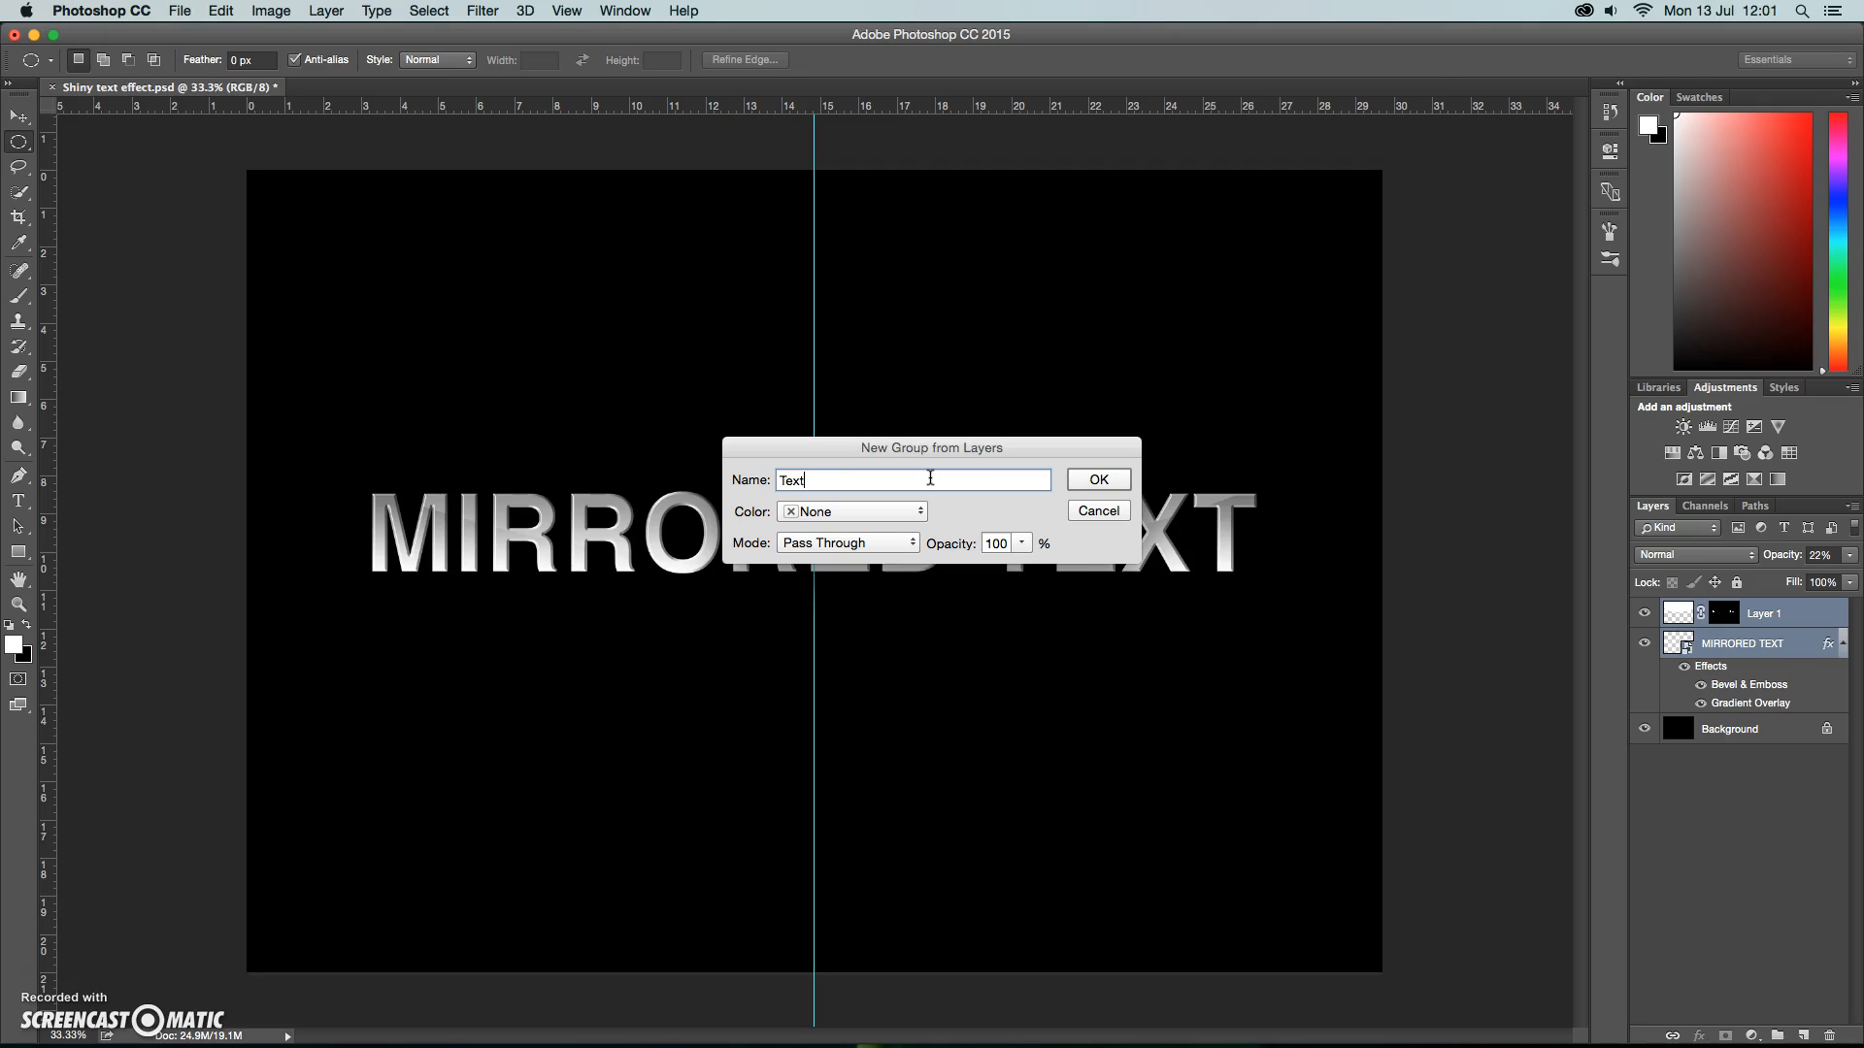
key("Return")
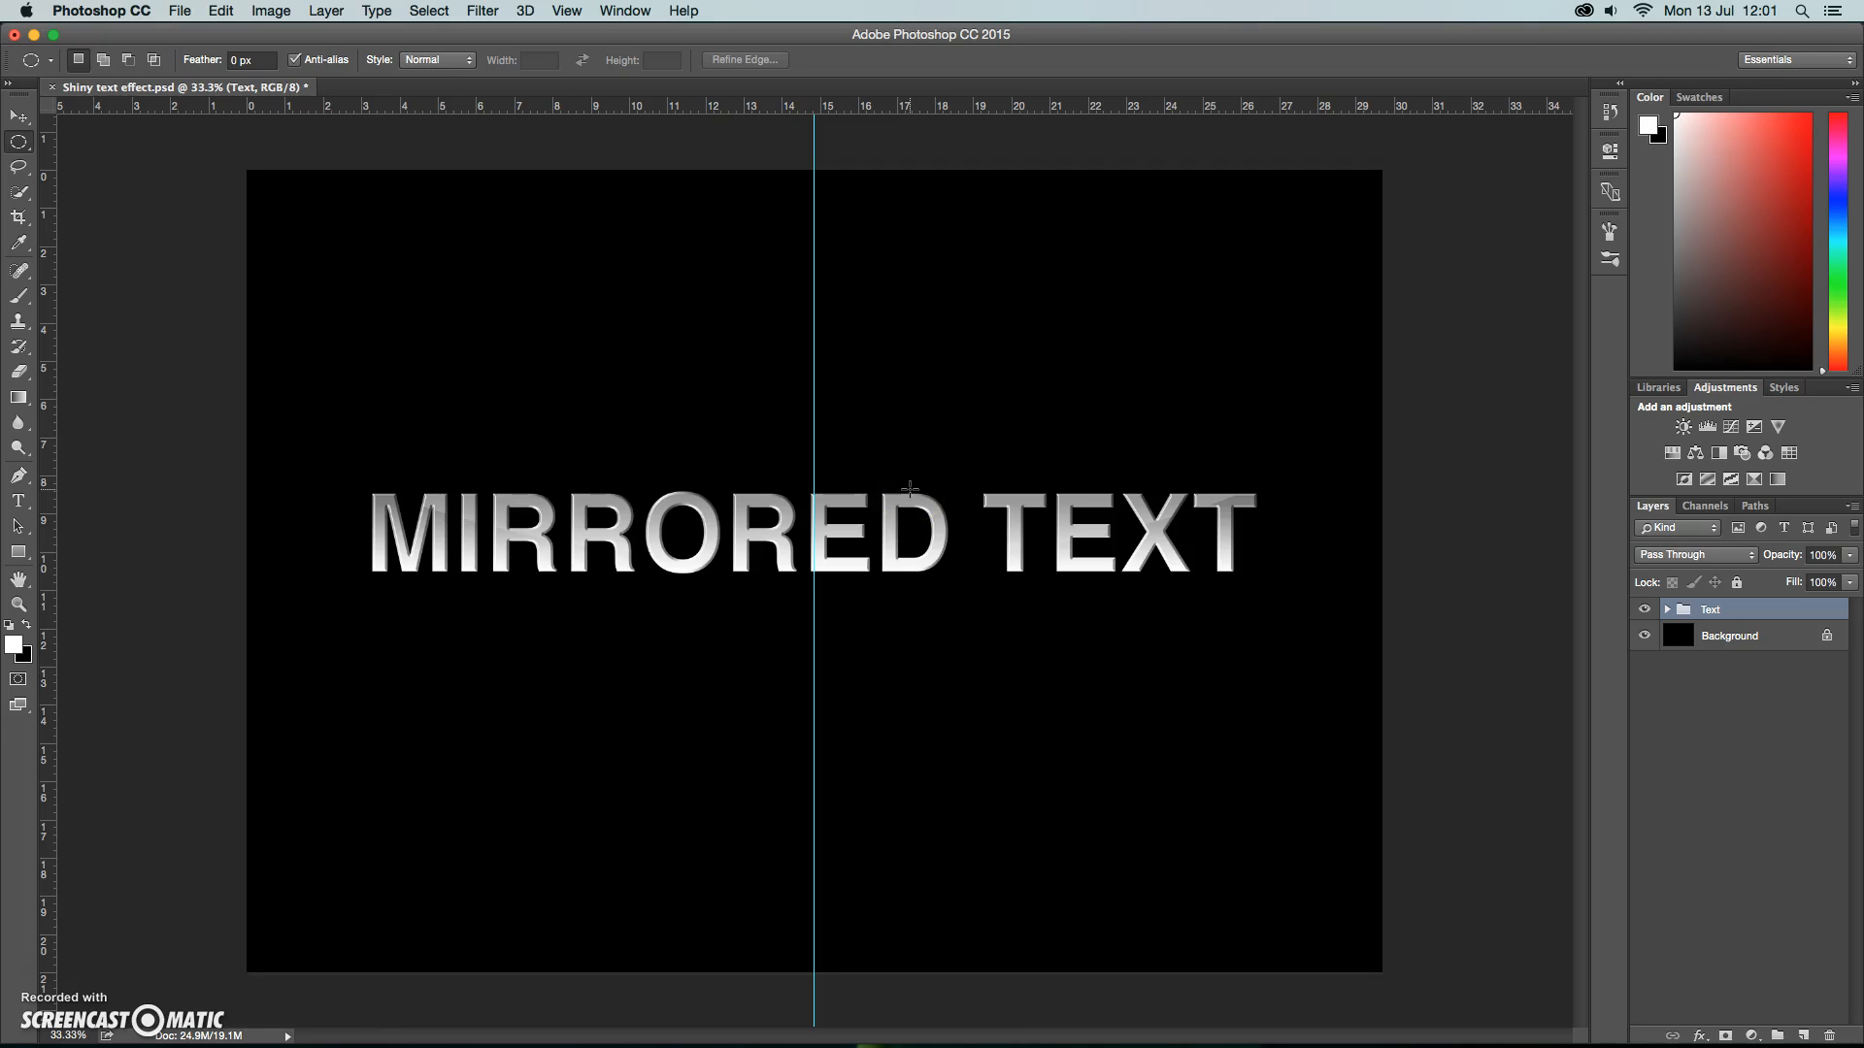
Add a new layer between the Text group and the Background and name it "Spot light".
left_click(1803, 1036)
left_click_drag(1767, 612, 1755, 645)
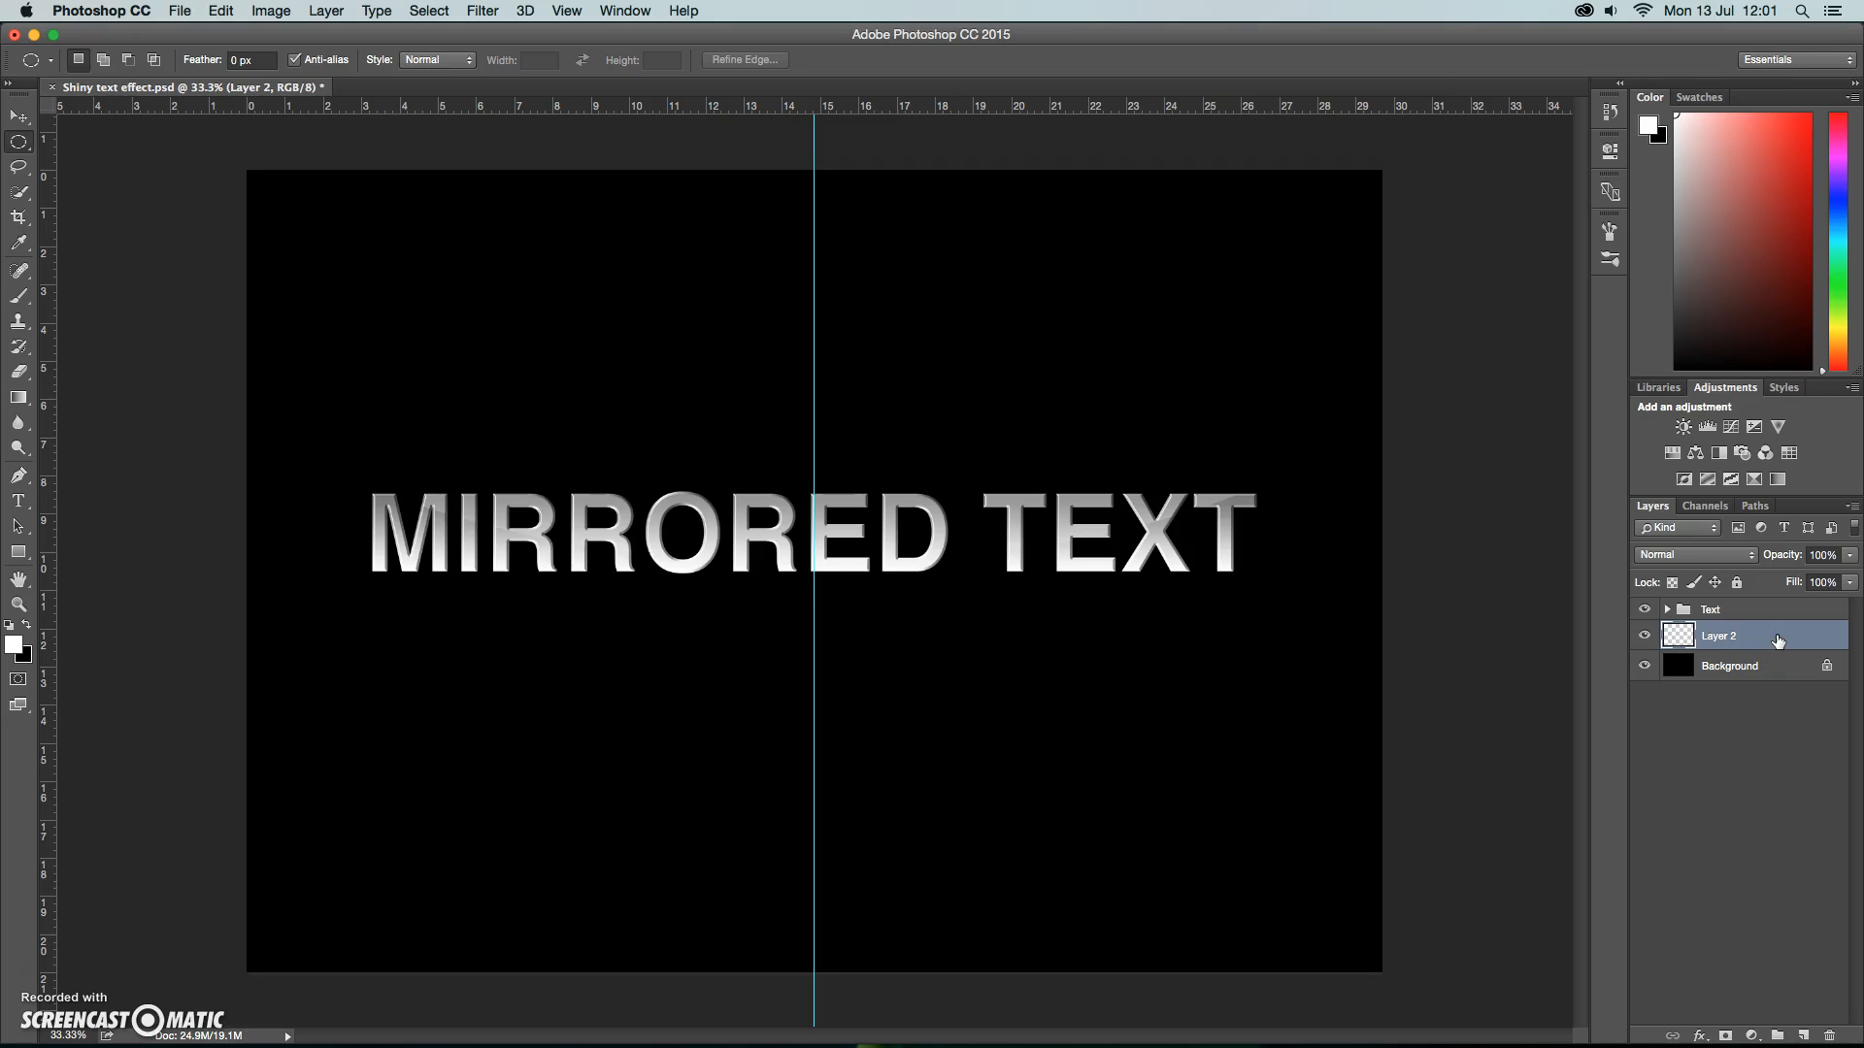
left_click(1725, 637)
type("Spot light")
key("Return")
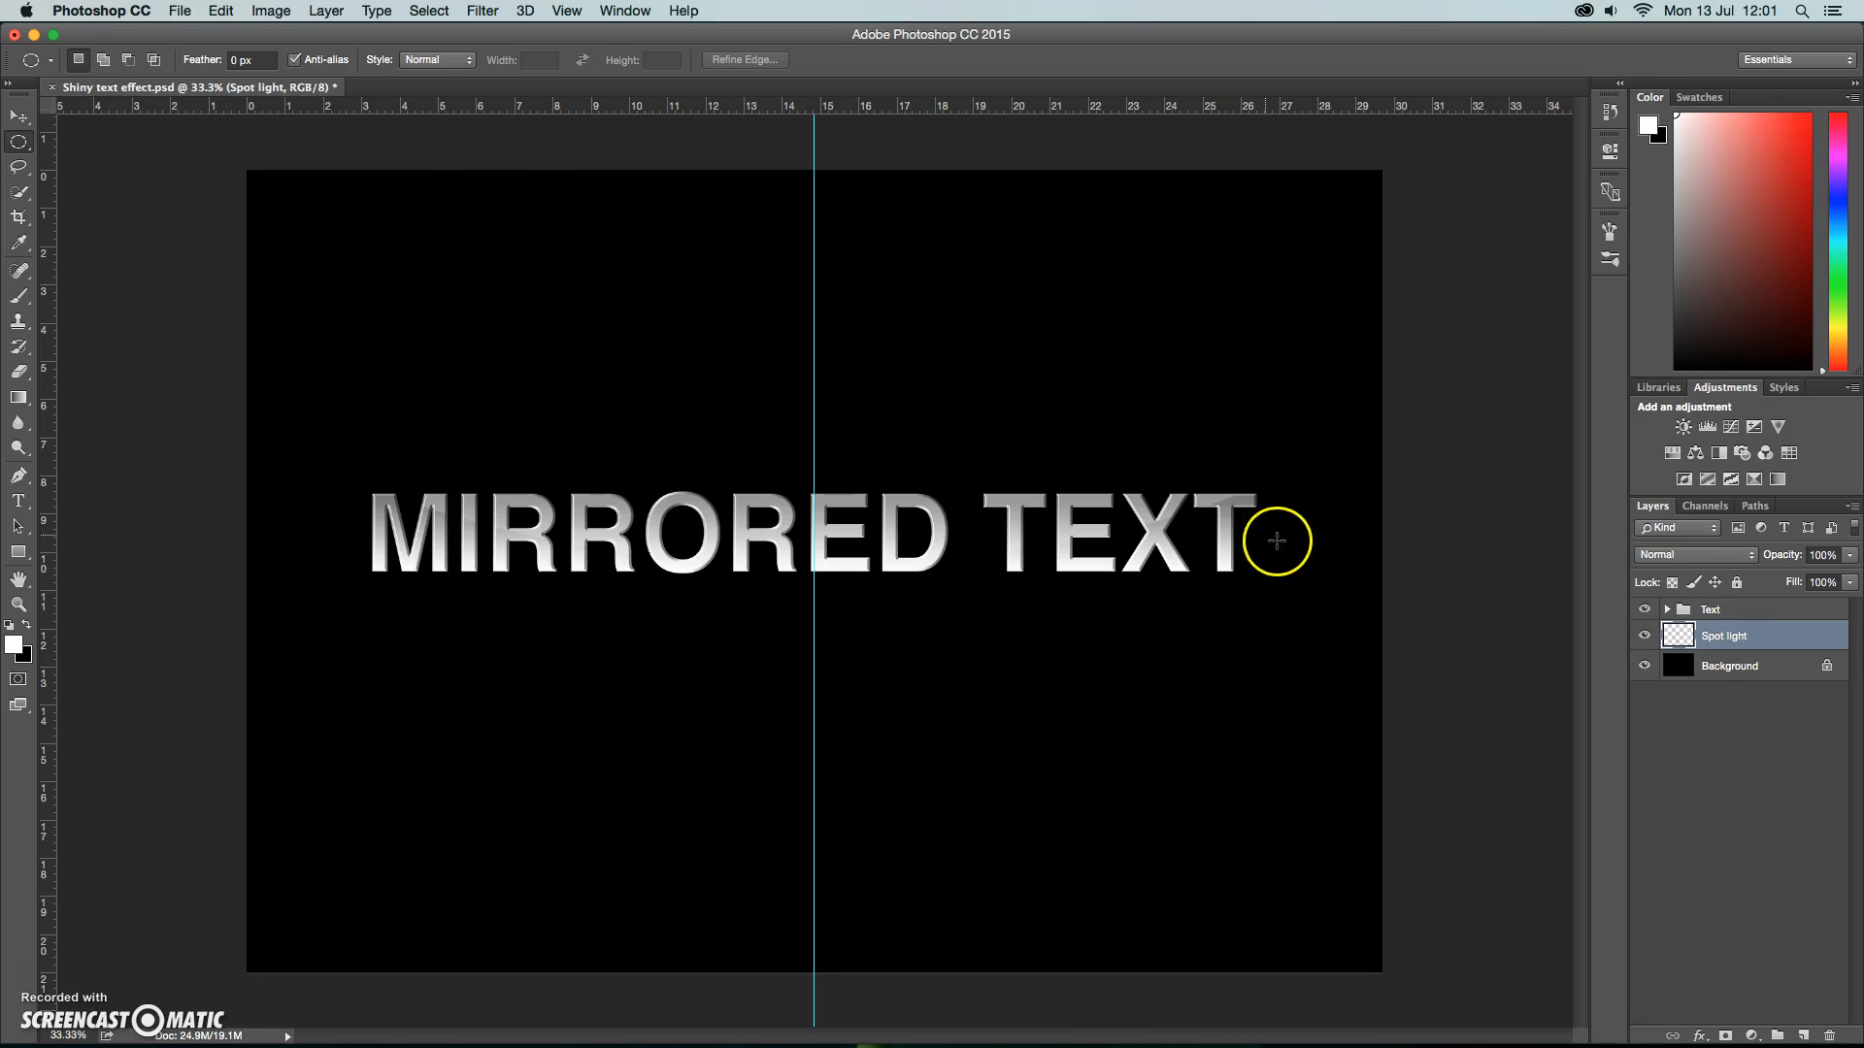
Fill the Spot light layer with white and lower its opacity to 41%.
left_click(222, 11)
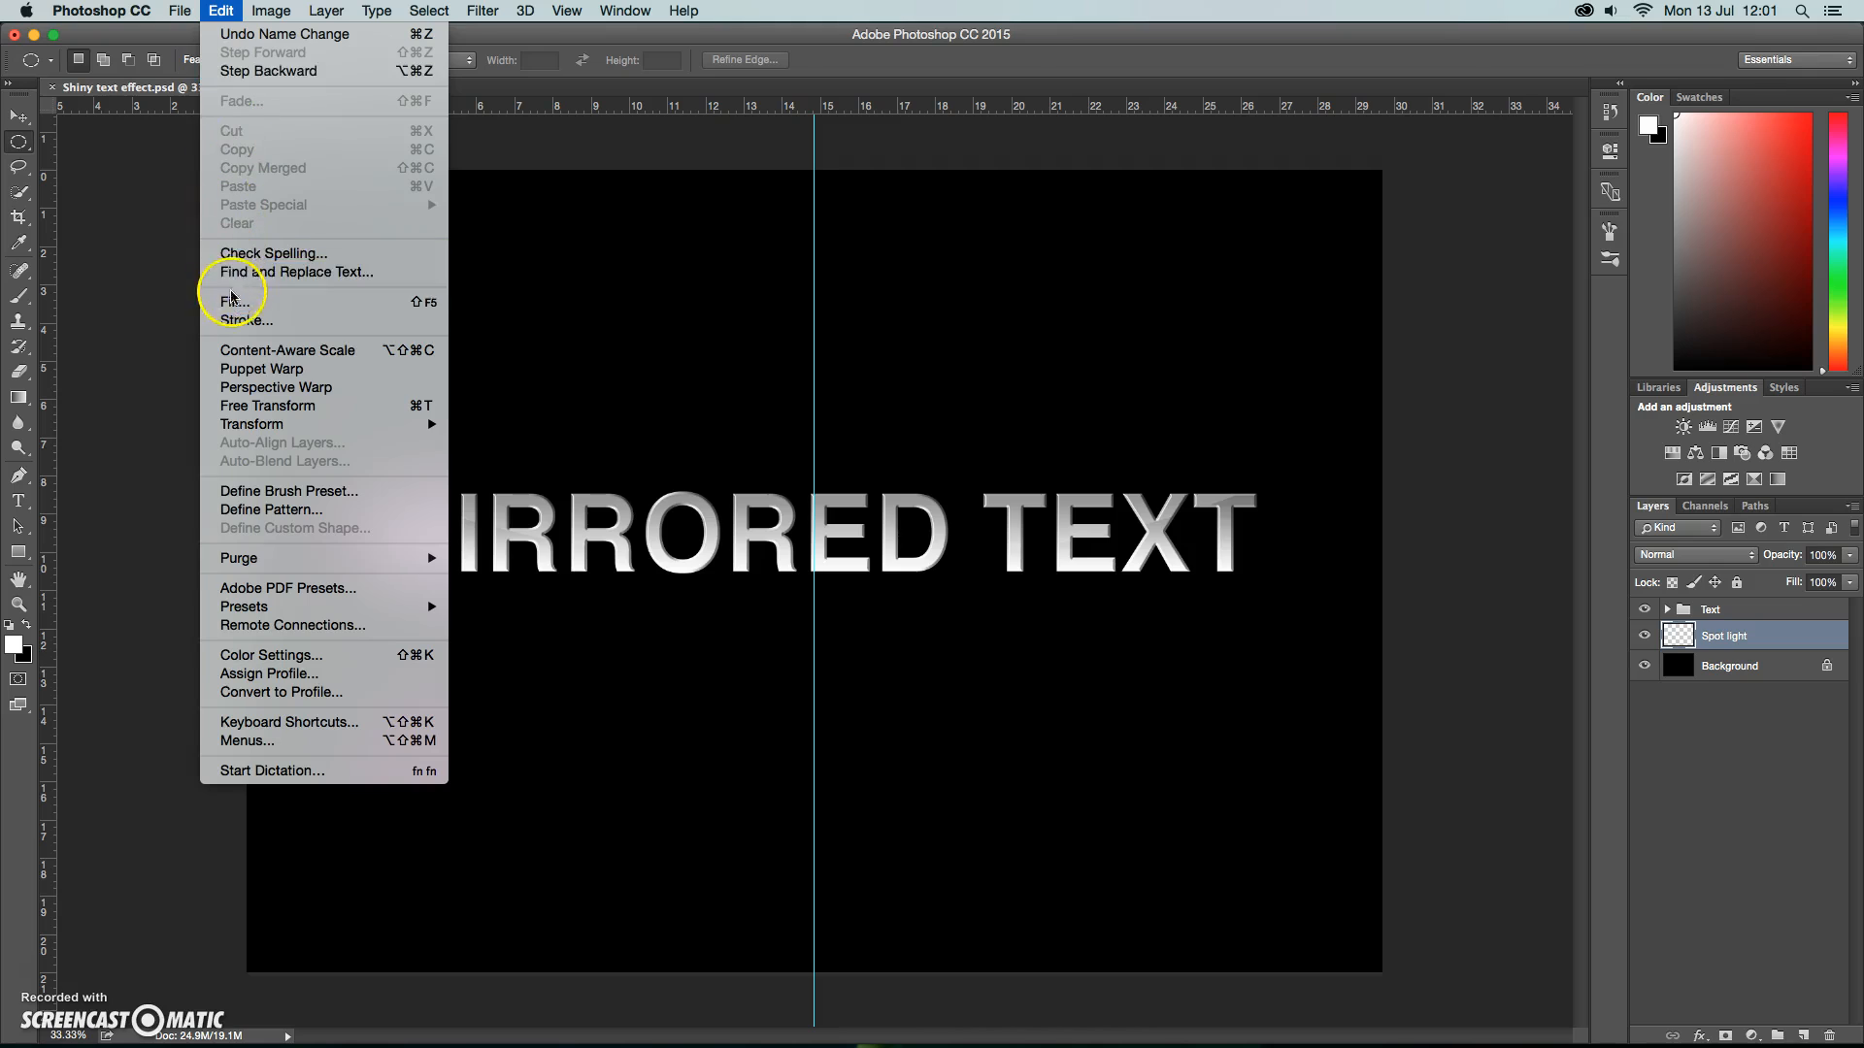
left_click(233, 302)
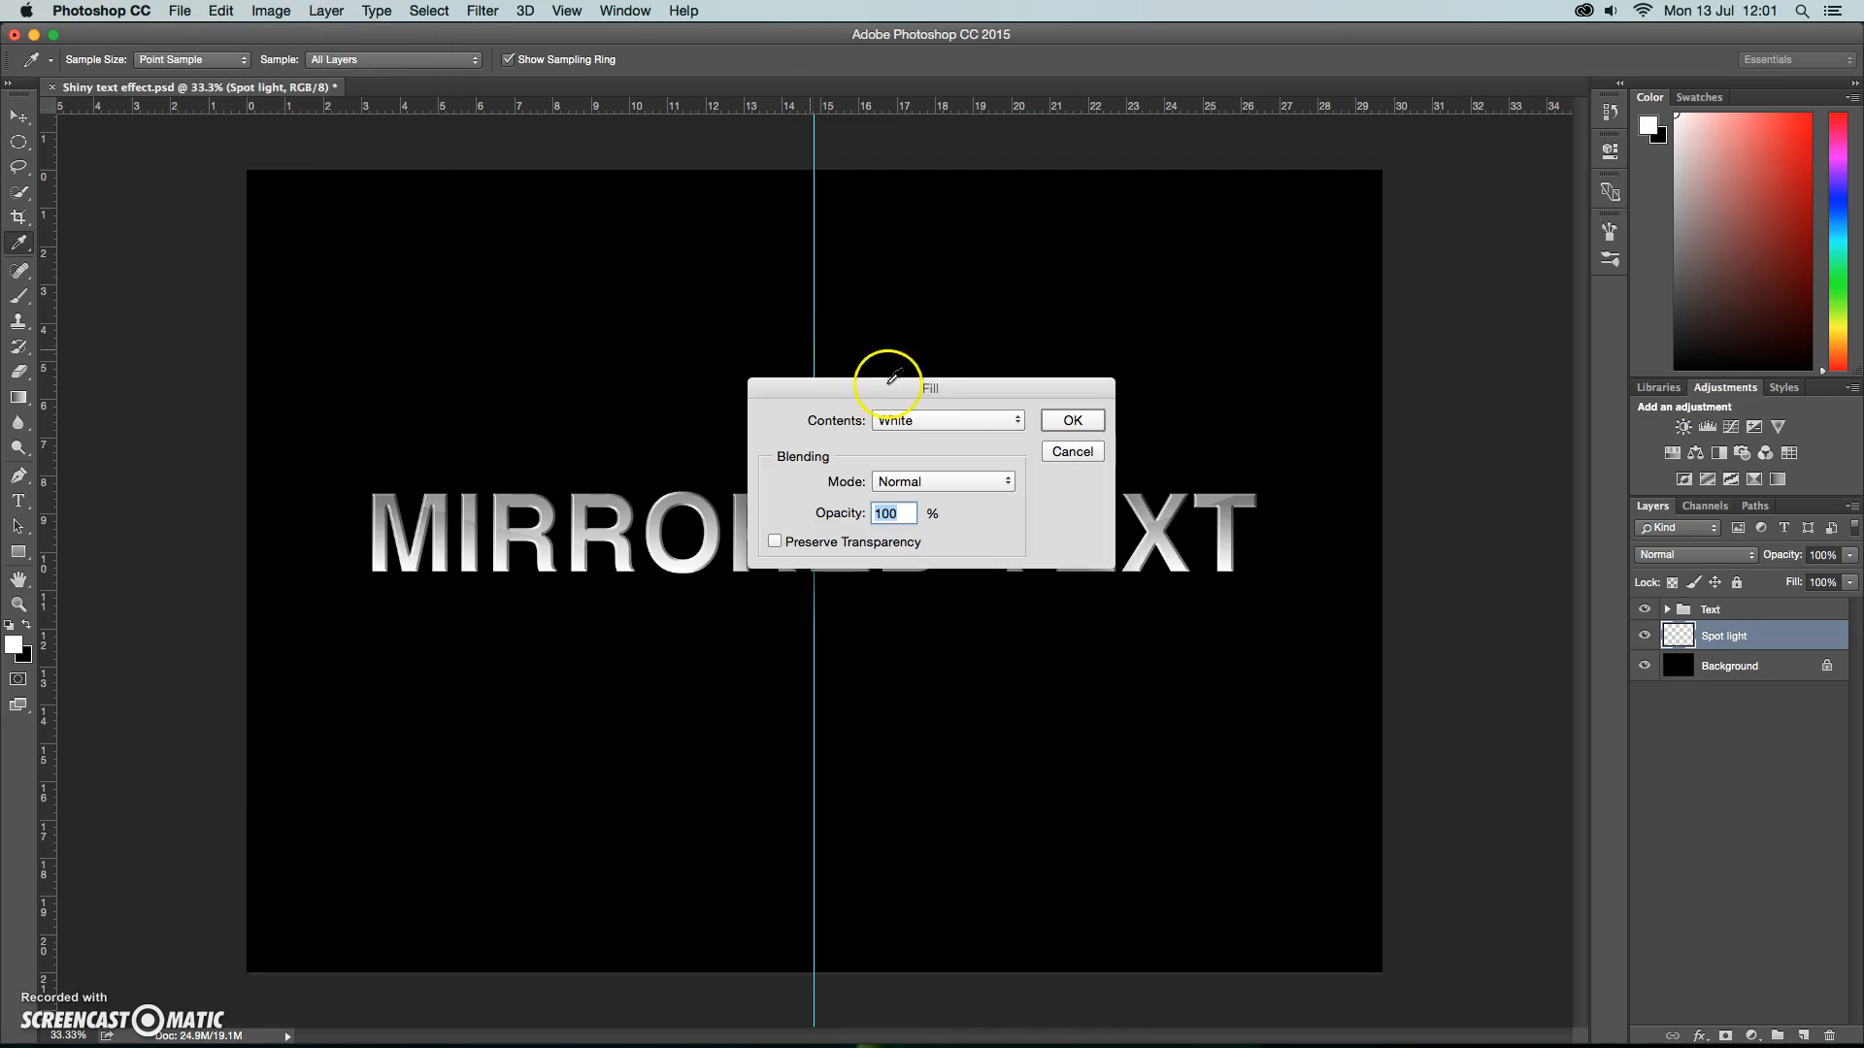
left_click(1071, 421)
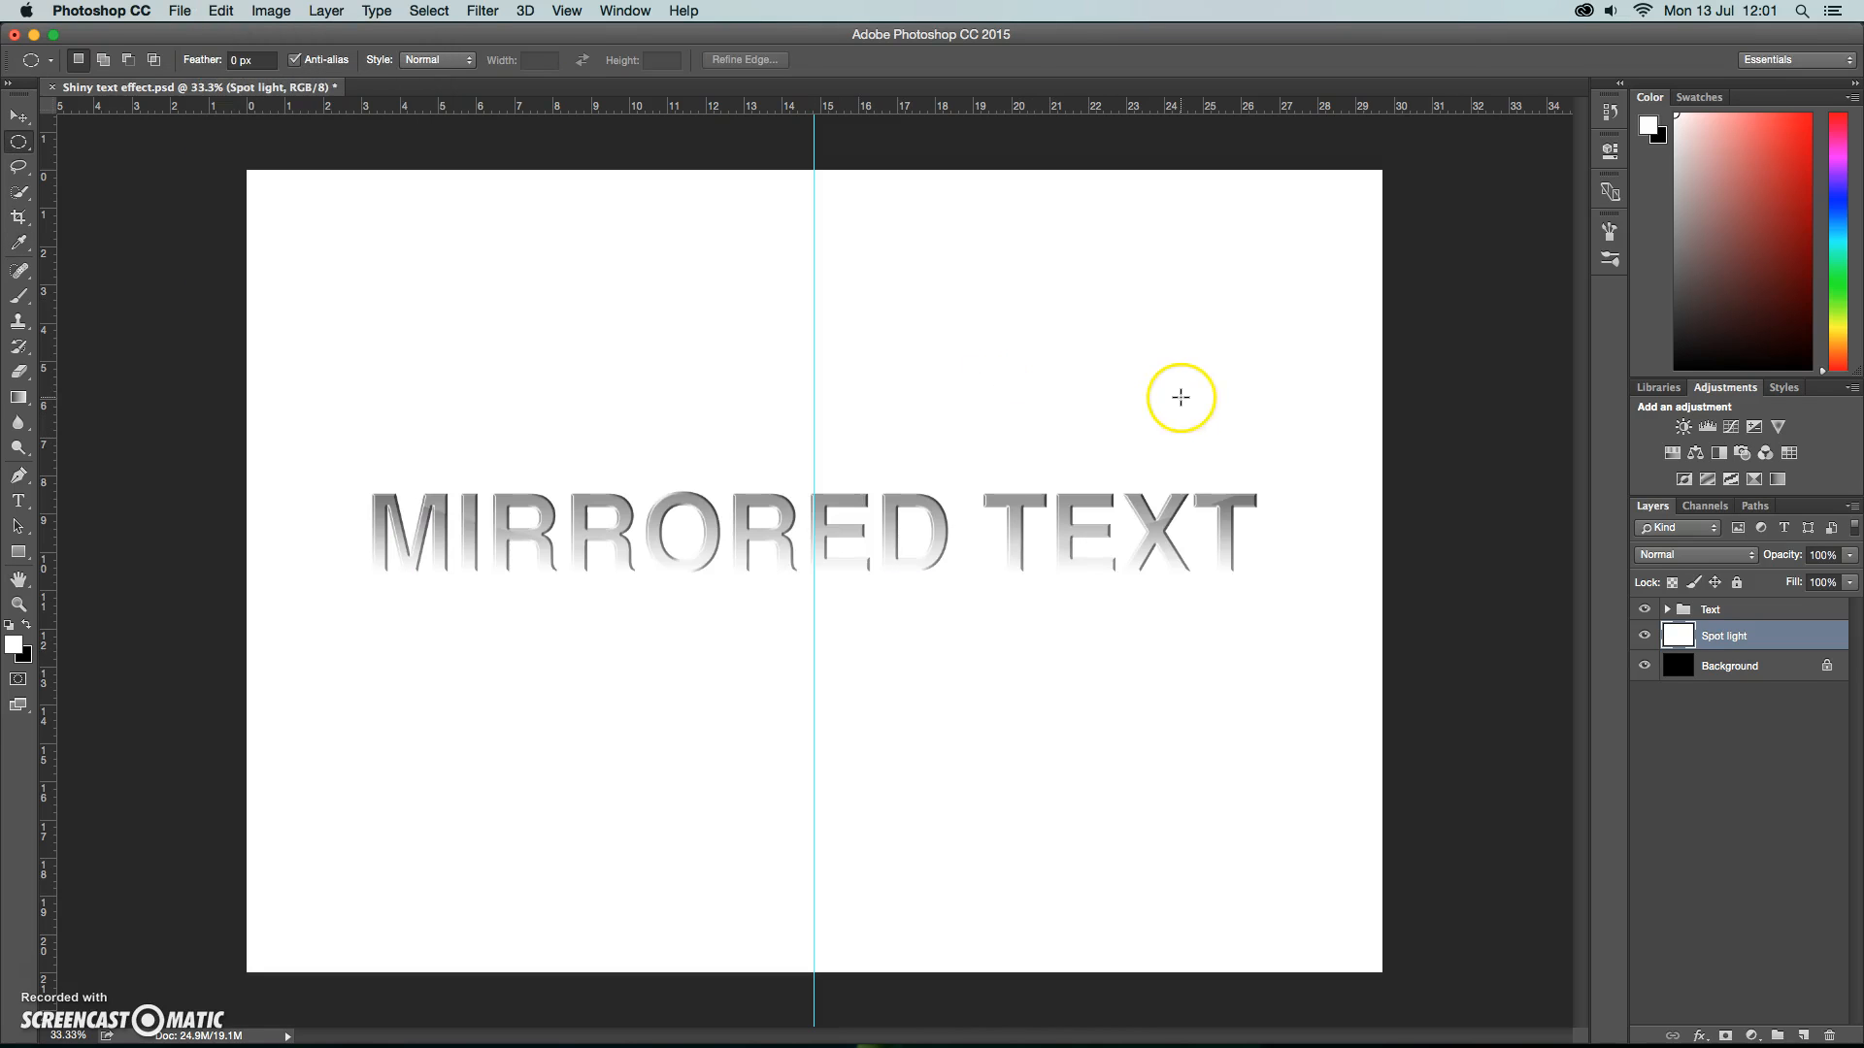
left_click(1850, 555)
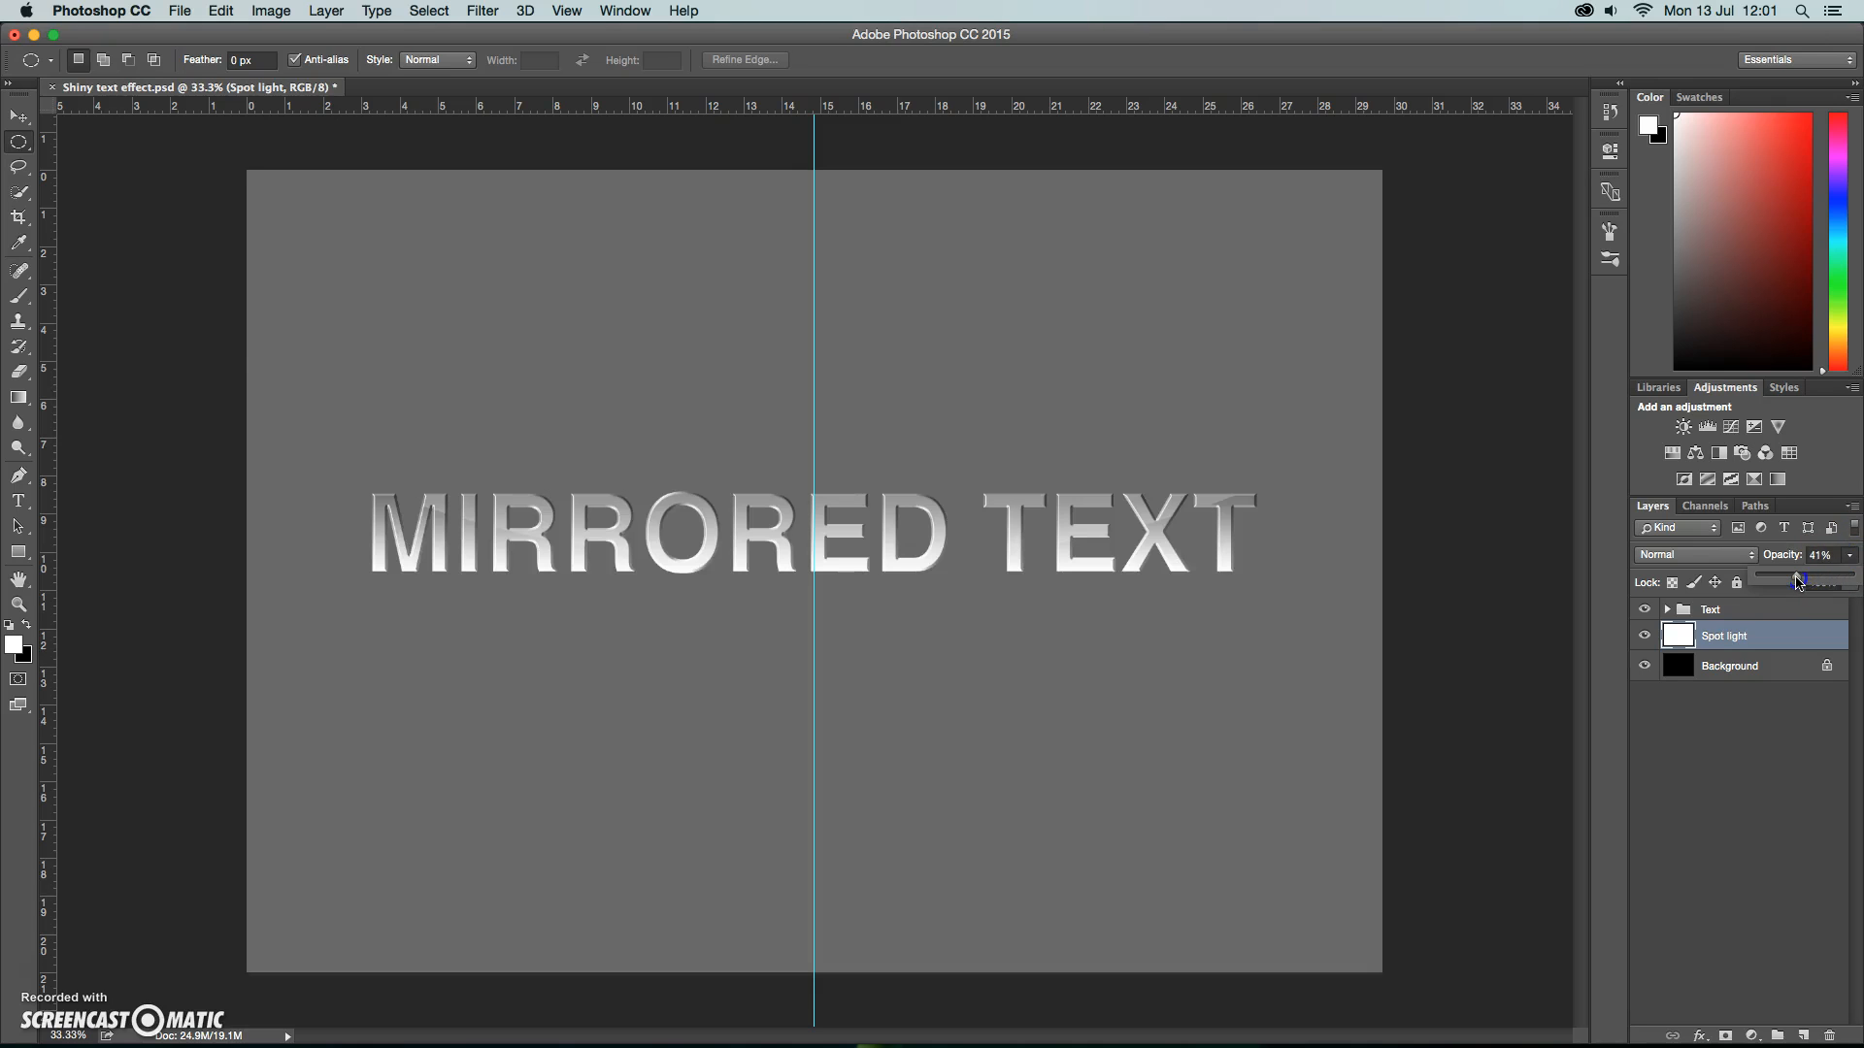
left_click(1770, 577)
Apply a Perspective transform to the Spot light layer, narrowing its top edge symmetrically around the guide into a light cone.
left_click(222, 10)
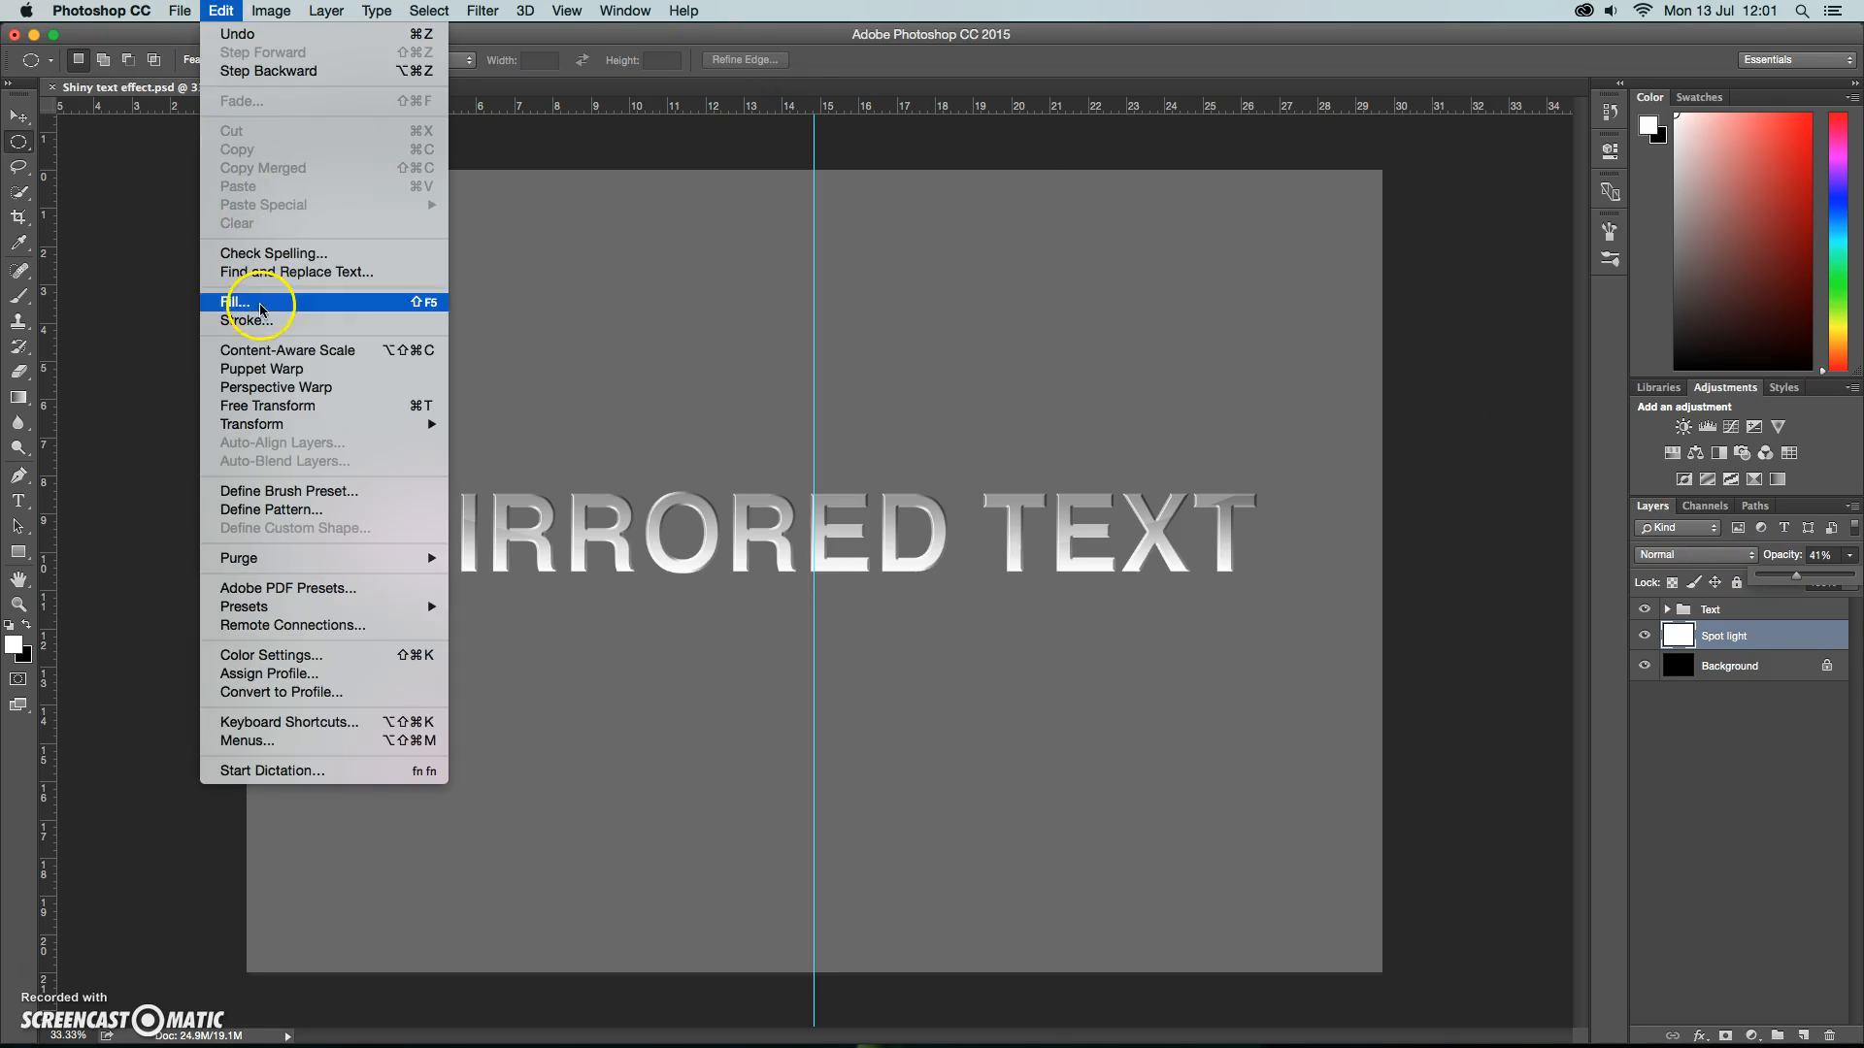
mouse_move(408, 424)
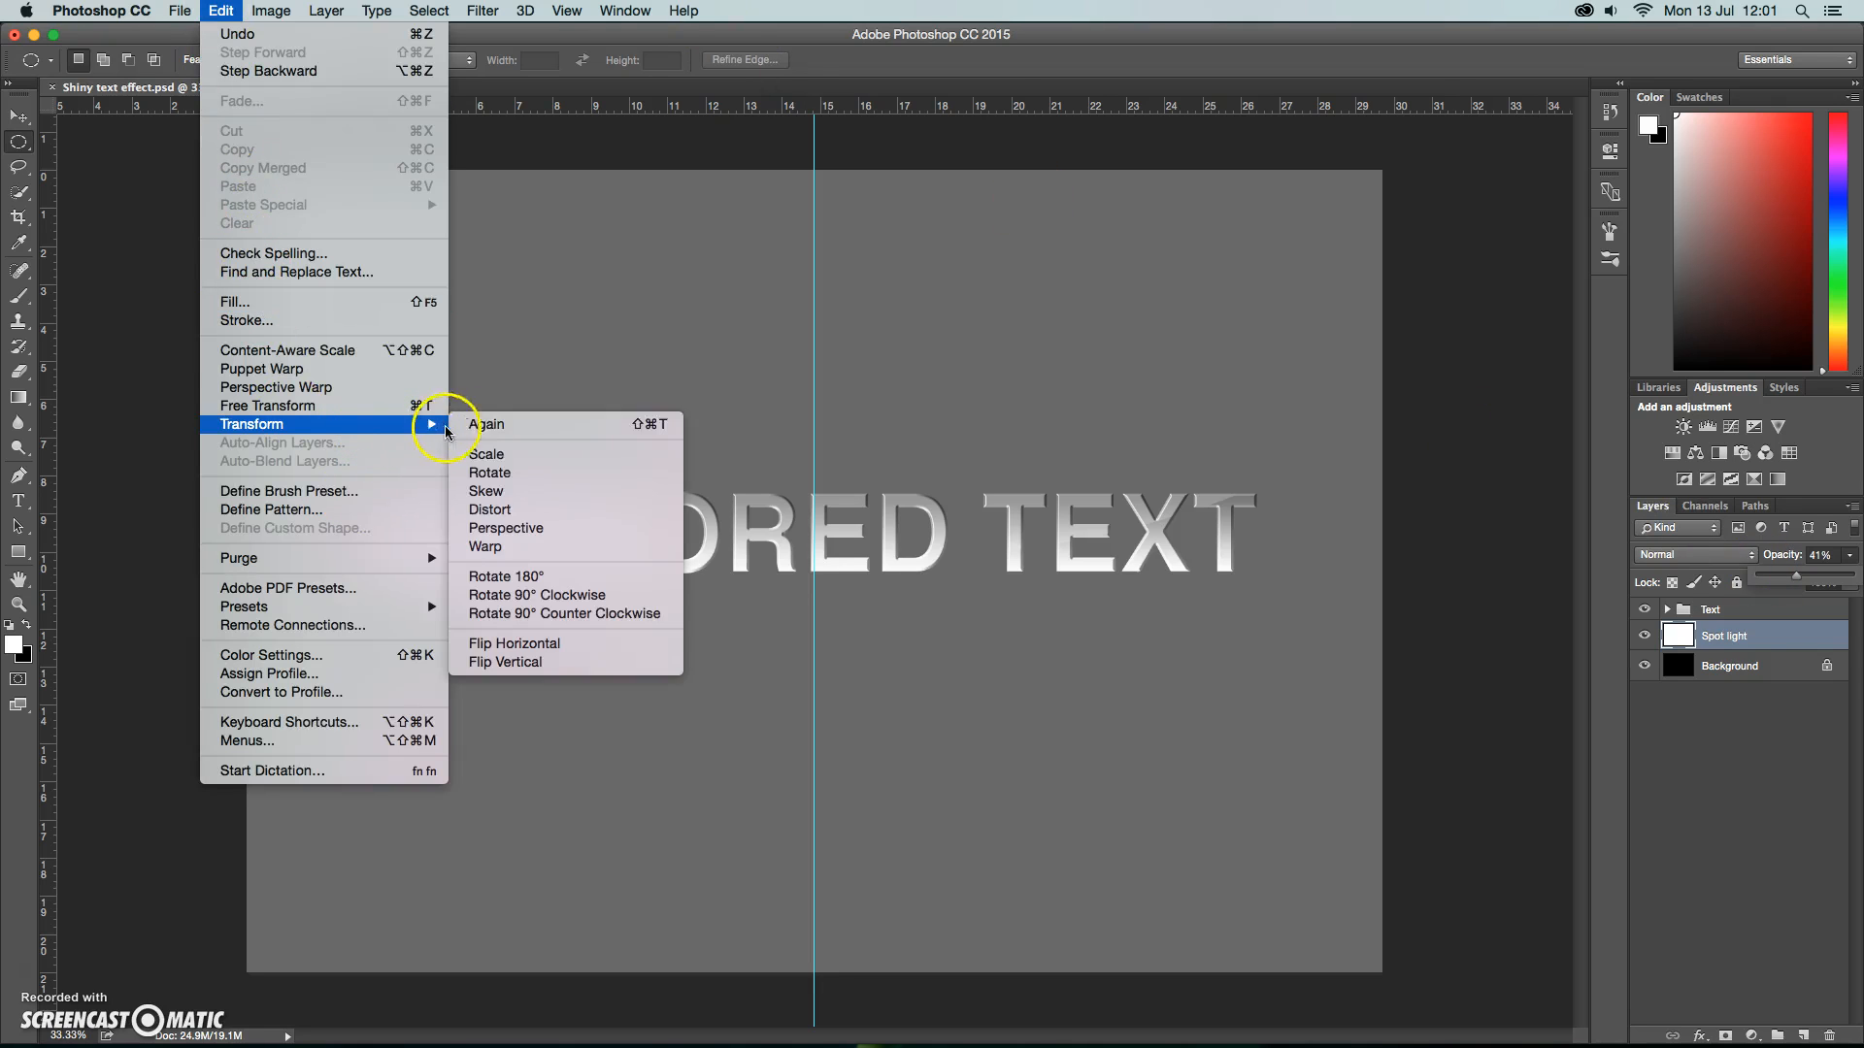
left_click(501, 528)
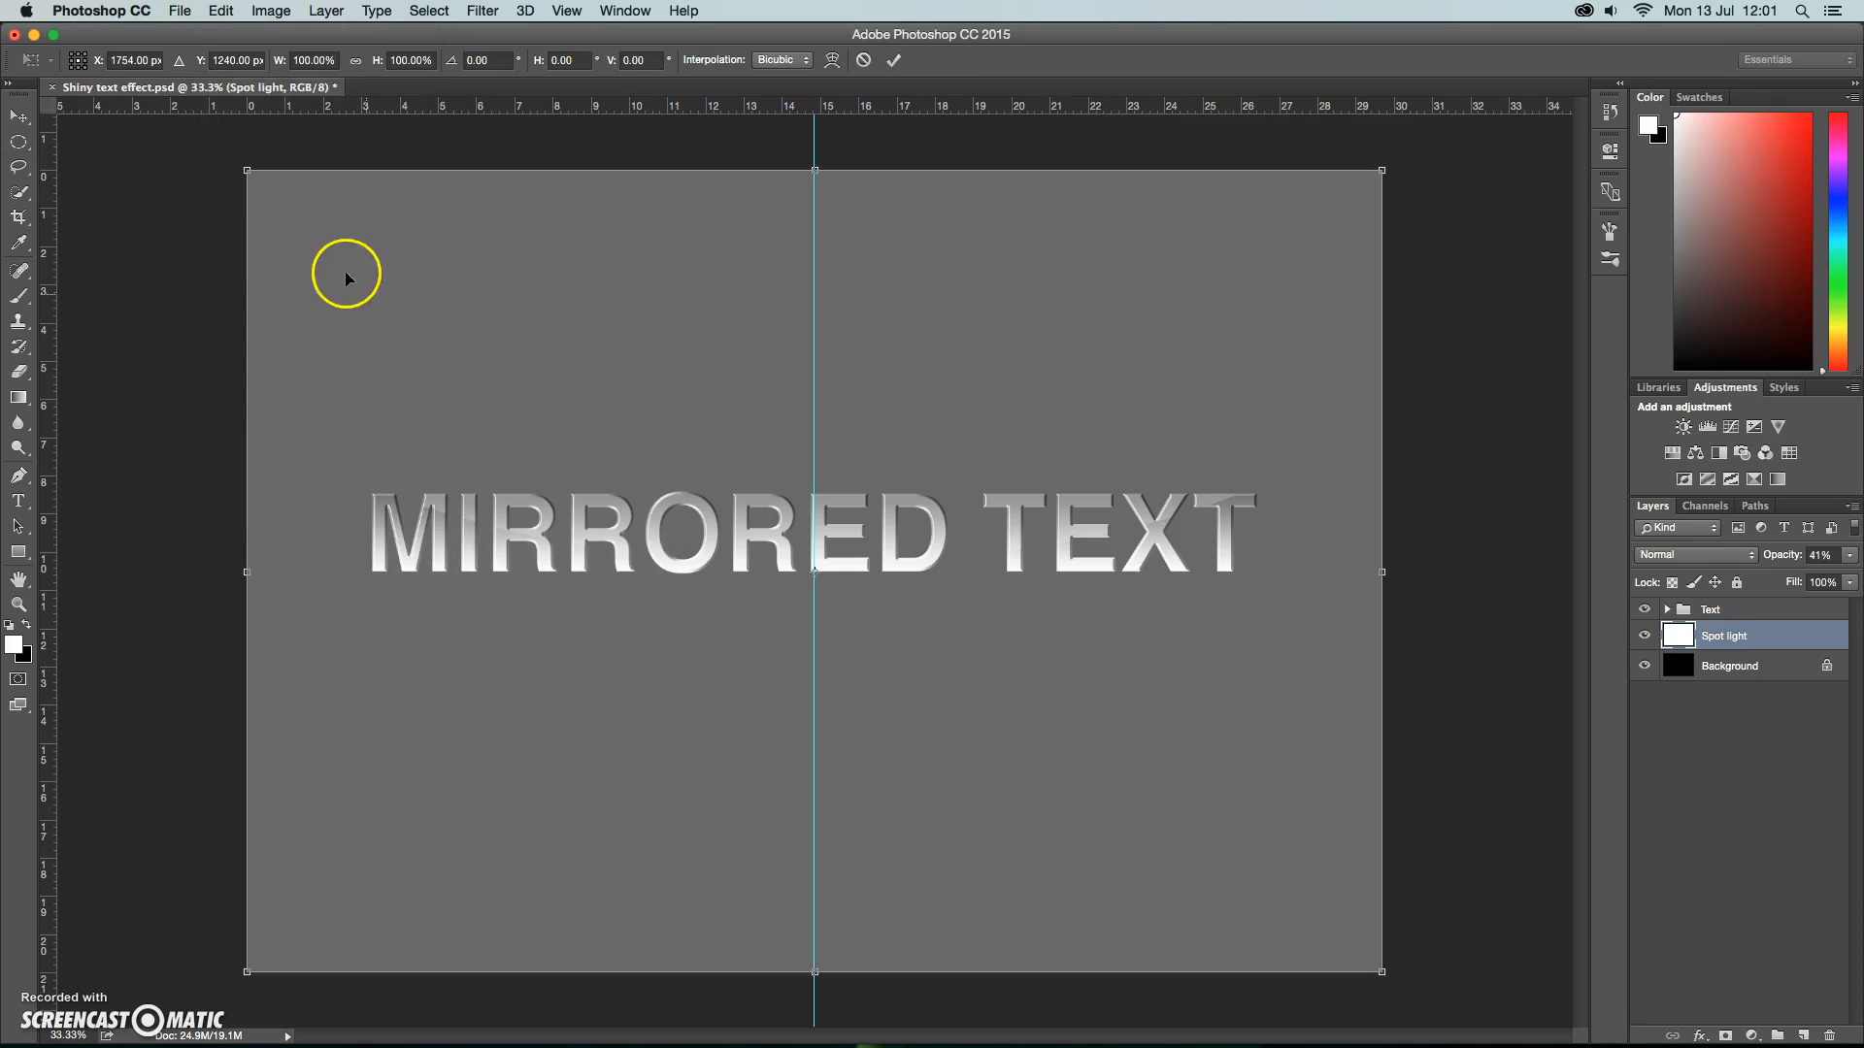
left_click_drag(246, 171, 736, 178)
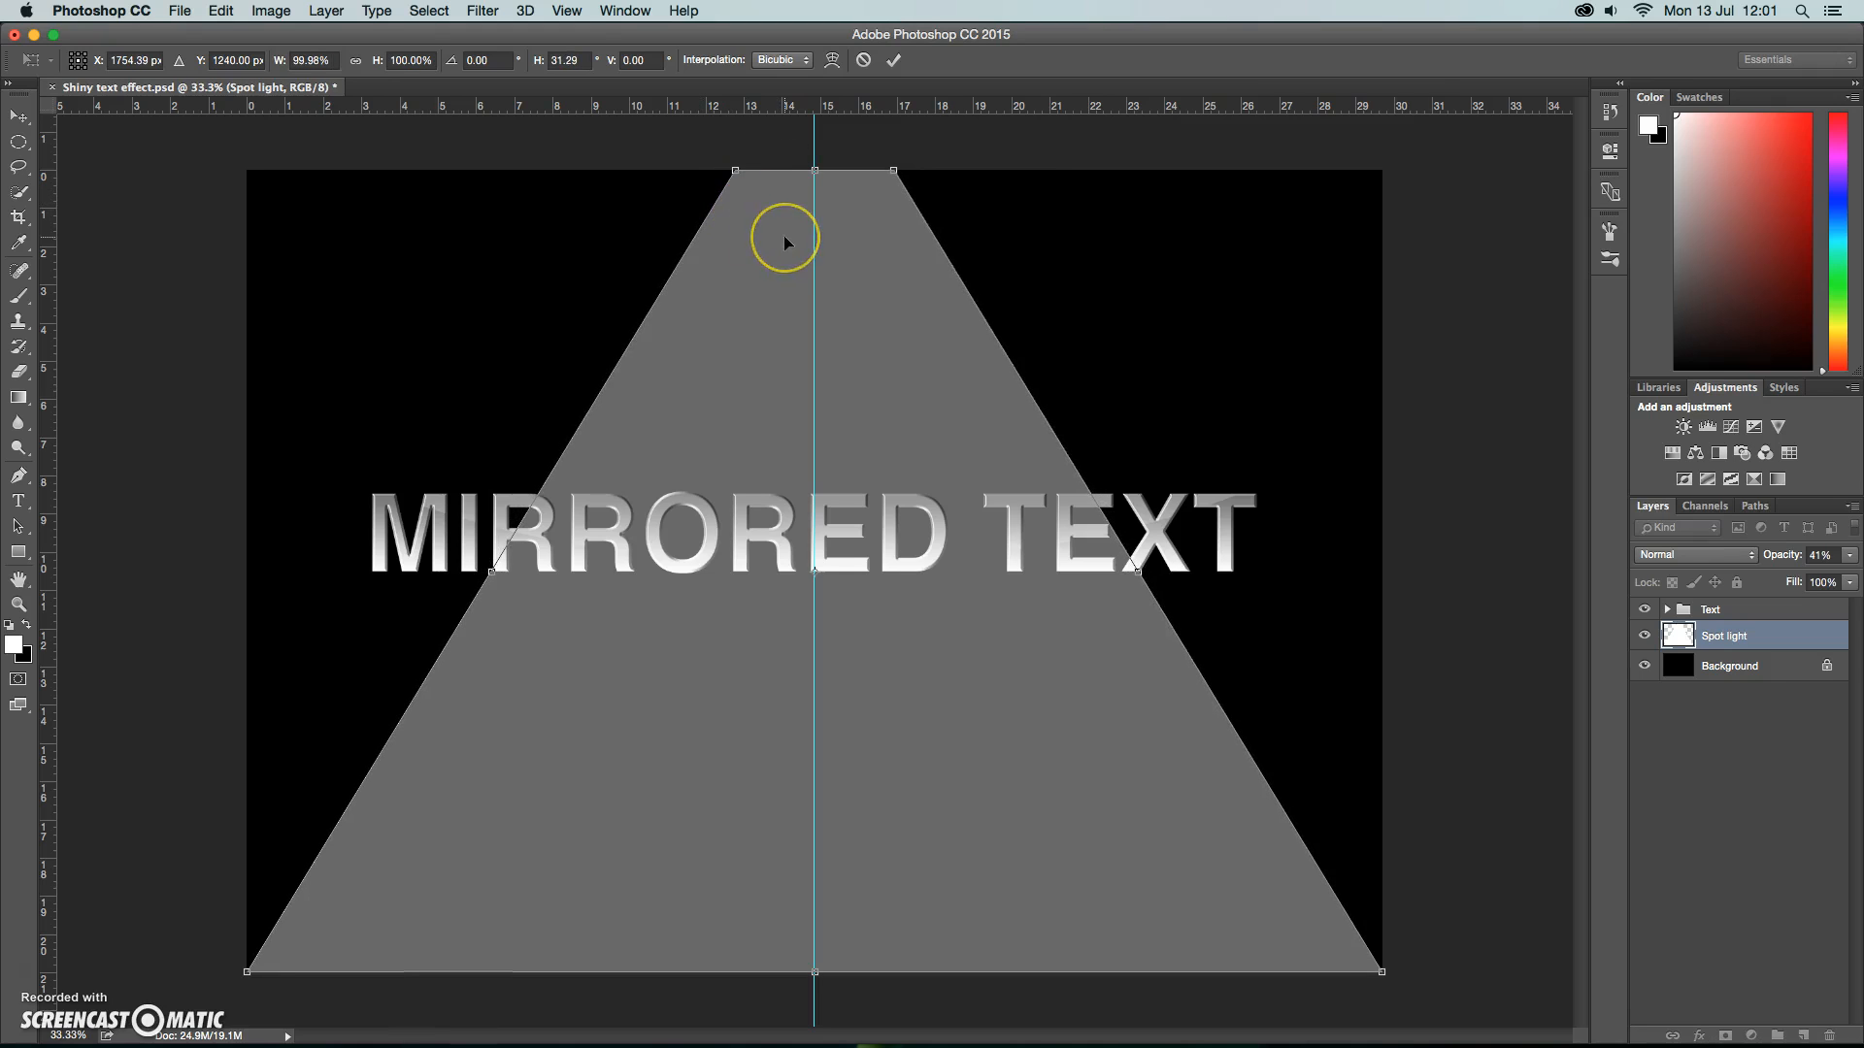
key("Return")
Apply a strong Gaussian Blur to the Spot light layer to soften the edges of the light cone.
left_click(483, 11)
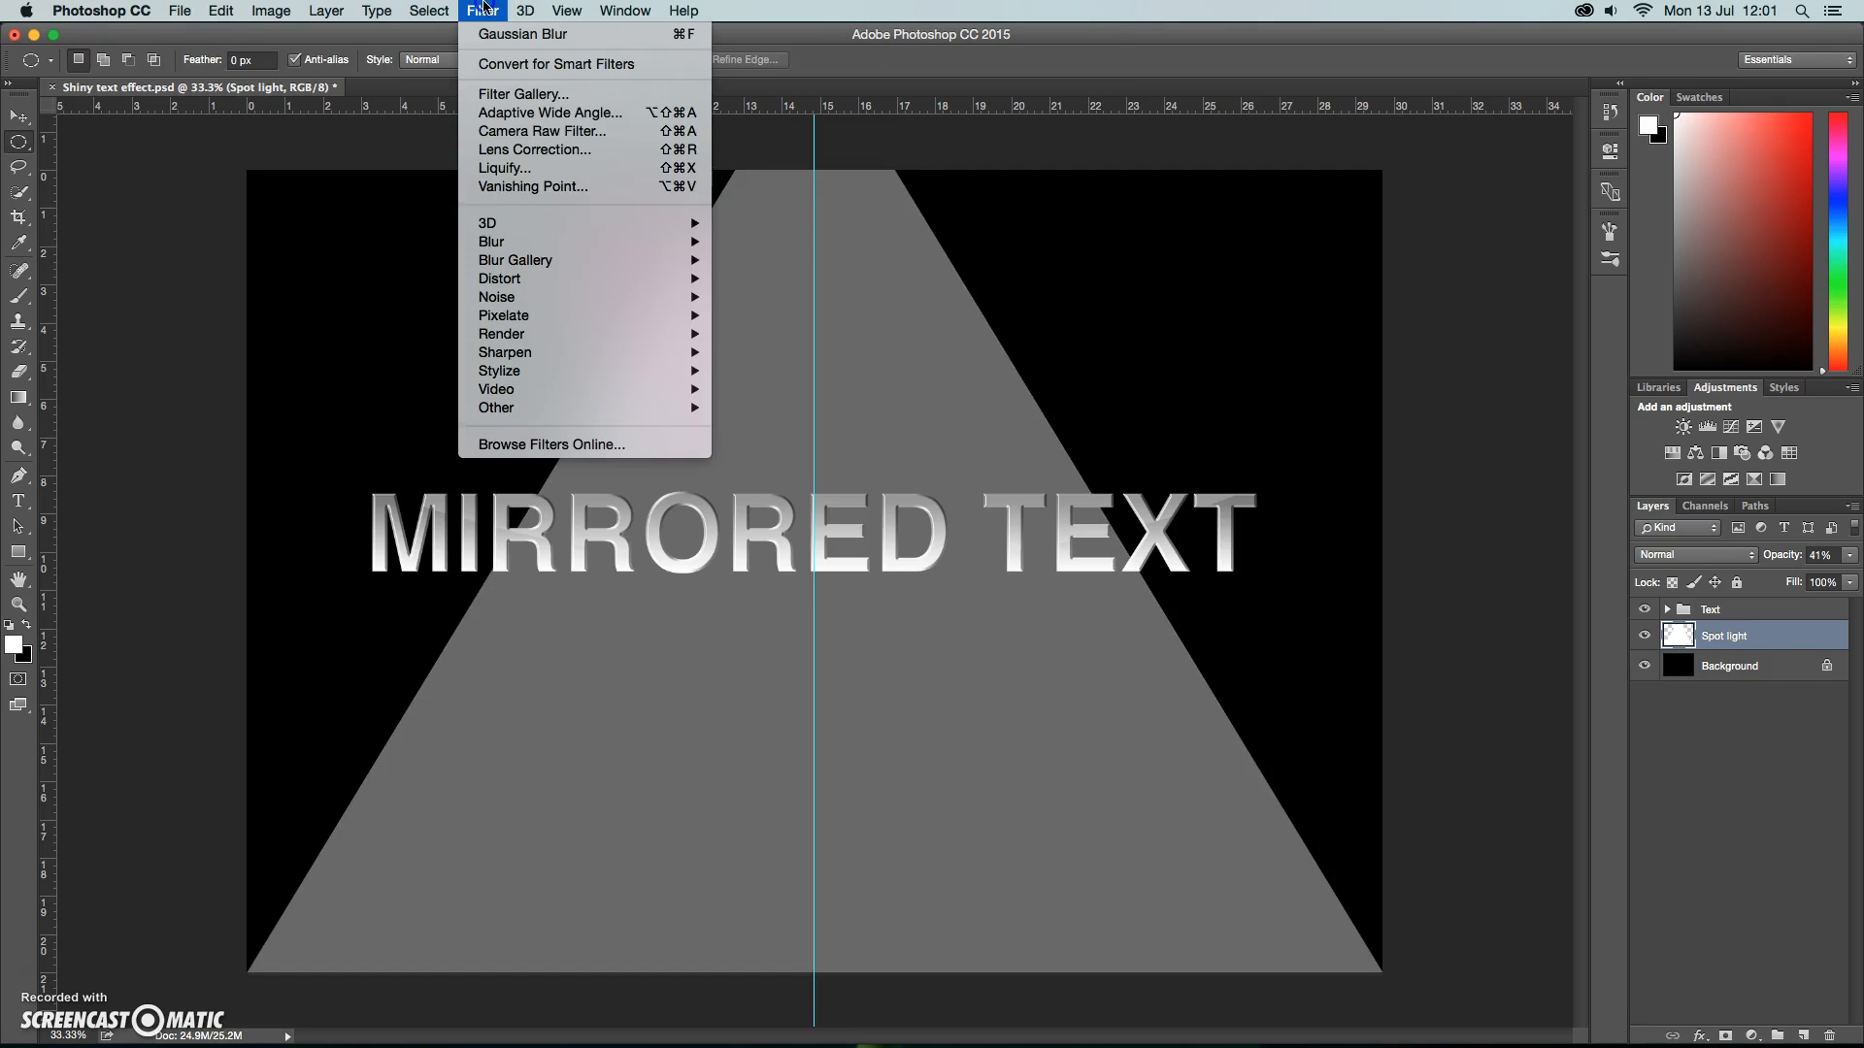
mouse_move(500, 241)
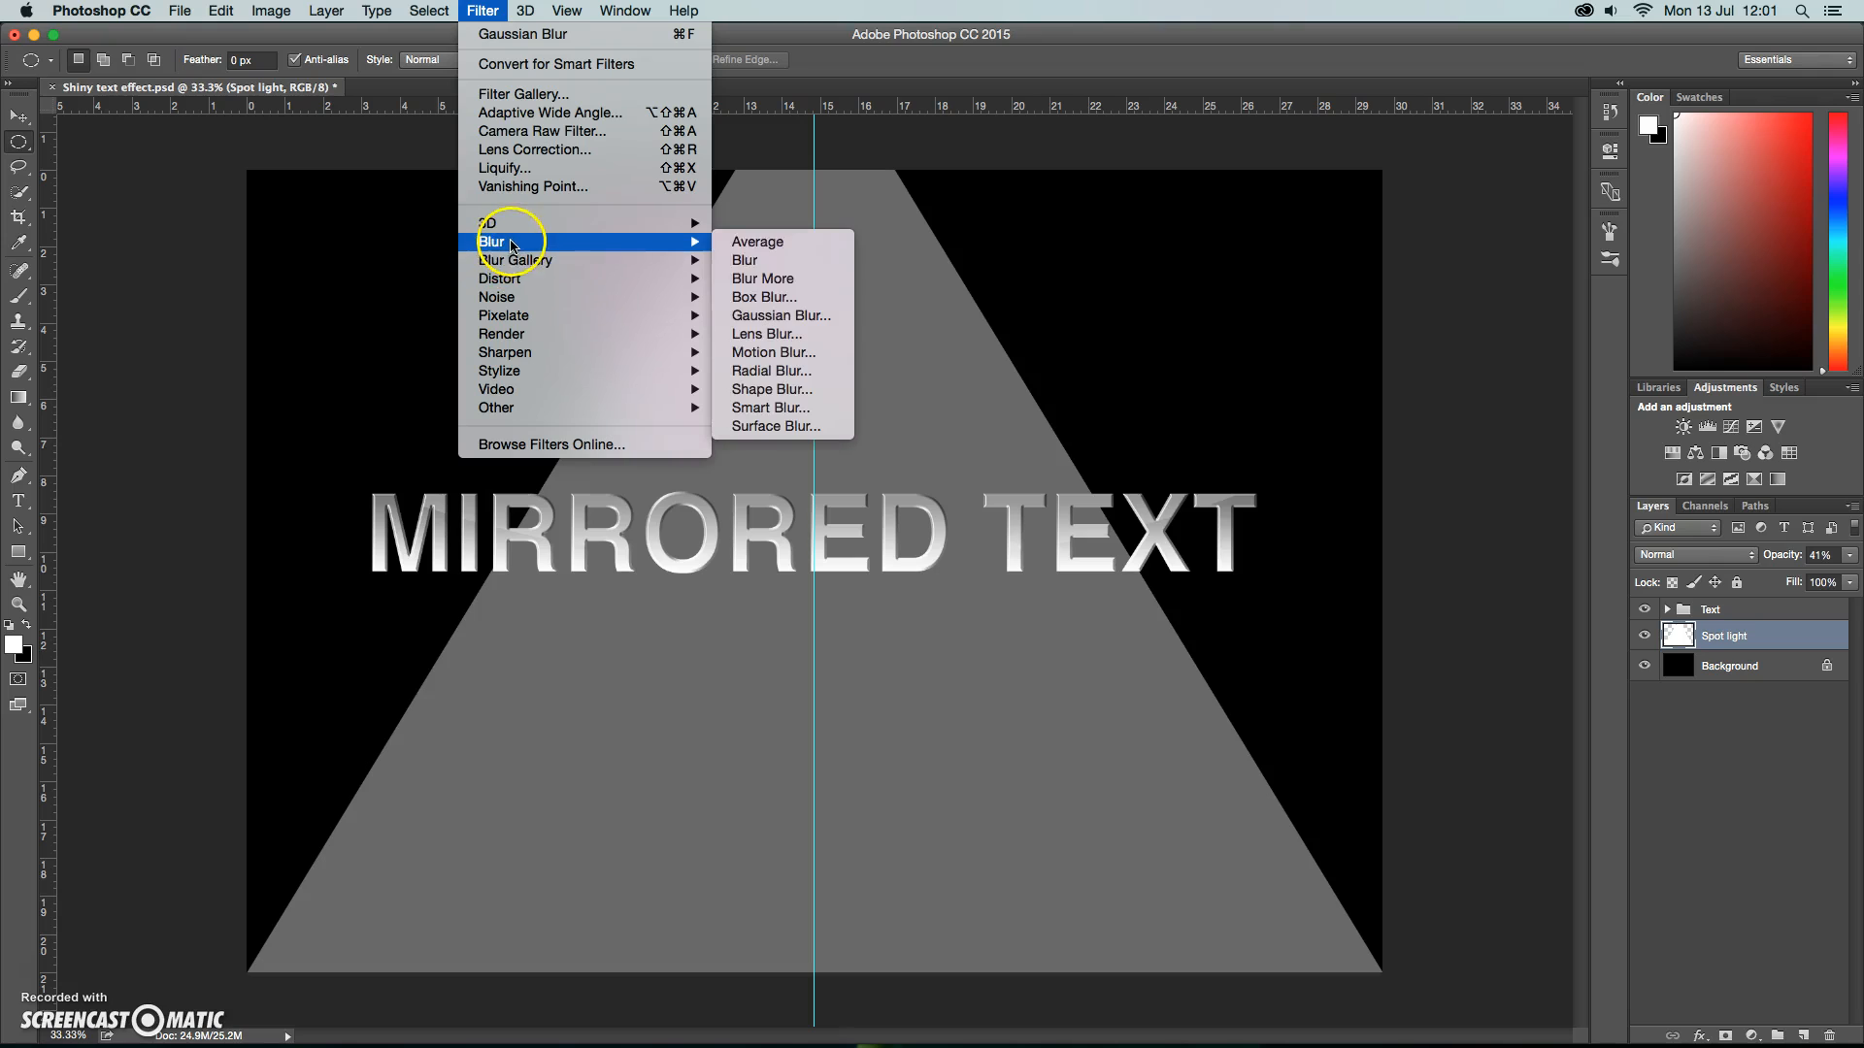
left_click(763, 316)
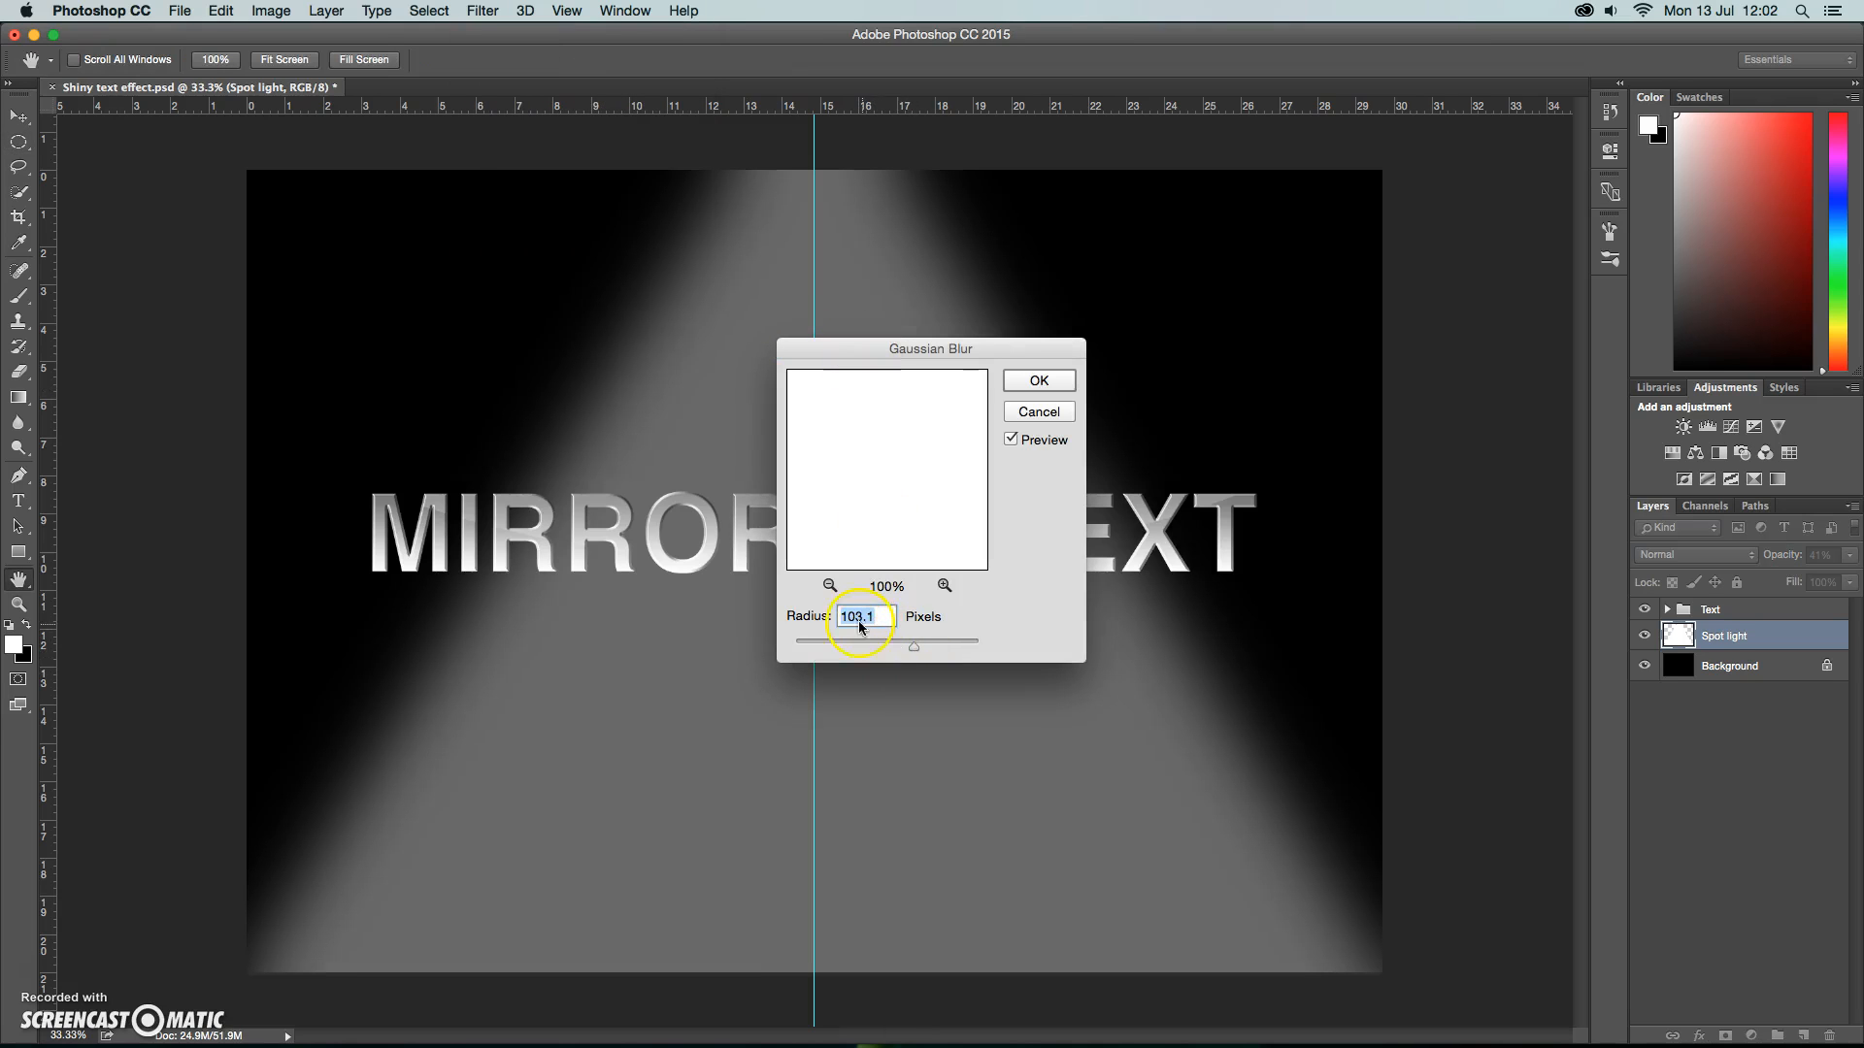
type("100")
left_click(1047, 381)
key("m")
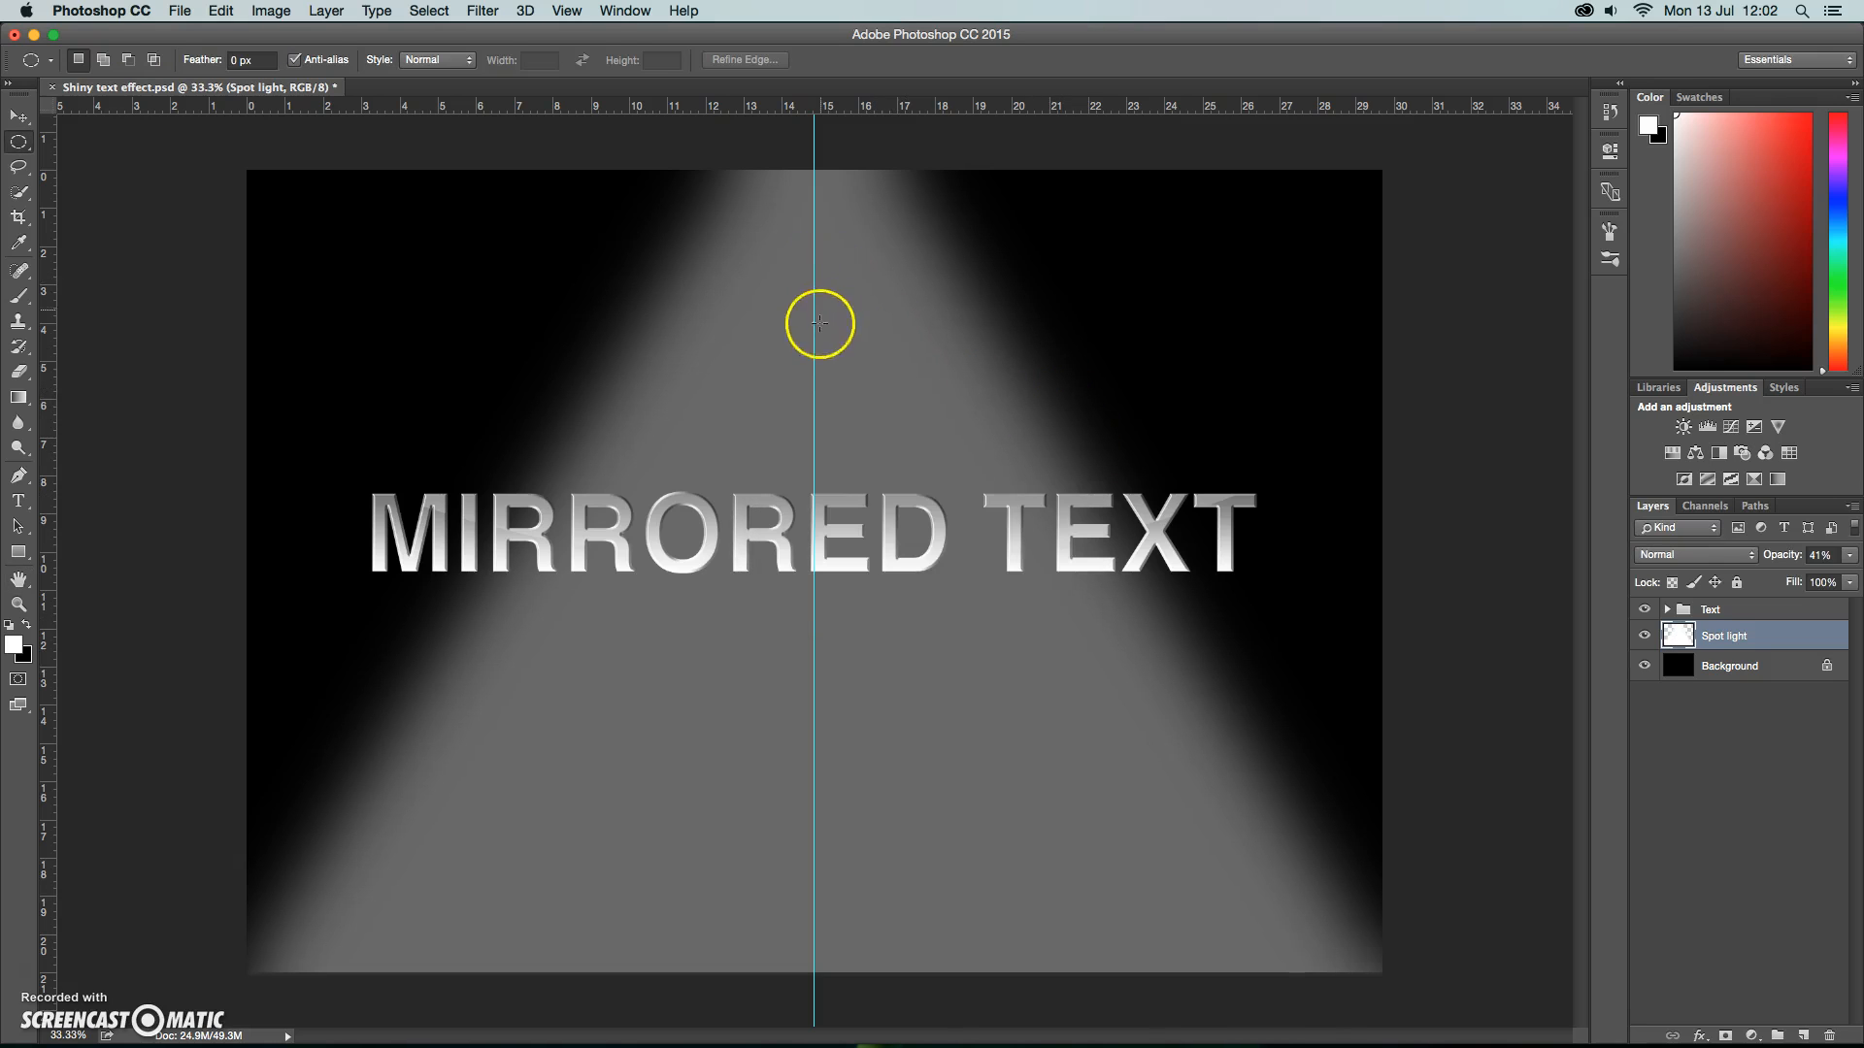
Hide the guides in the document.
left_click(566, 10)
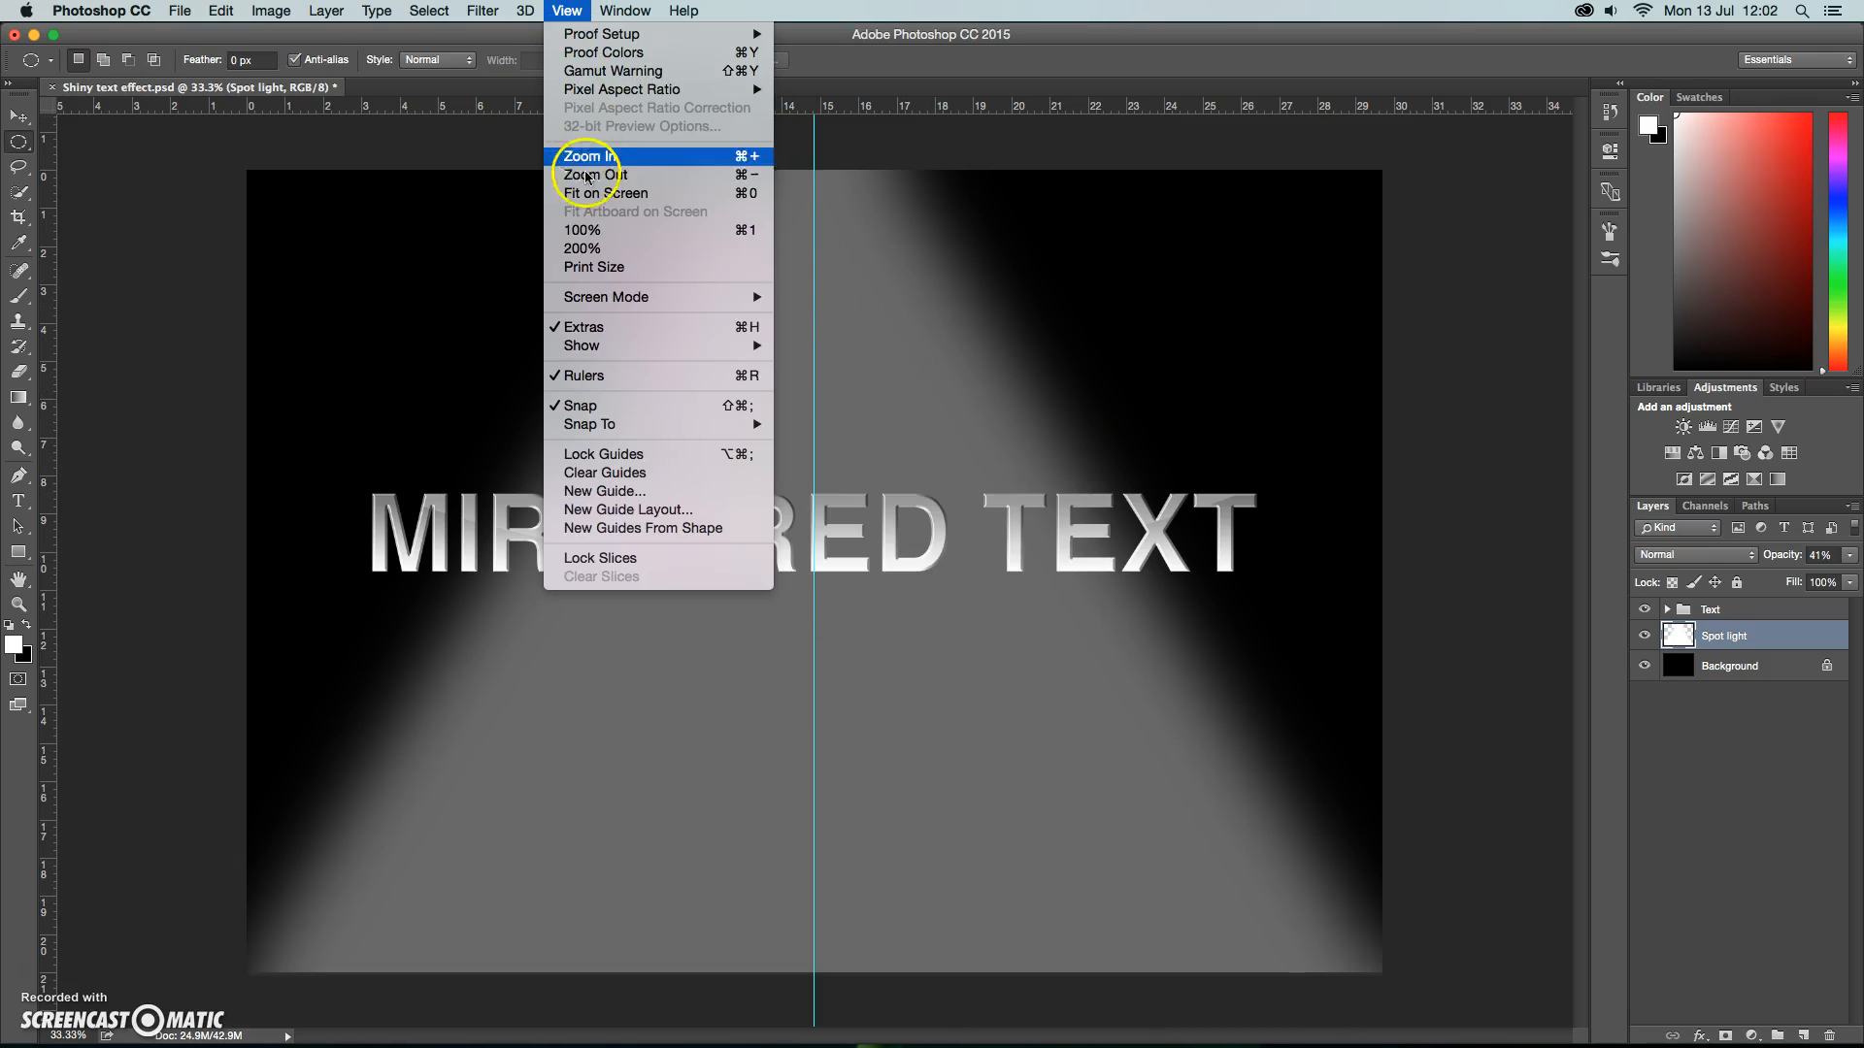
mouse_move(626, 357)
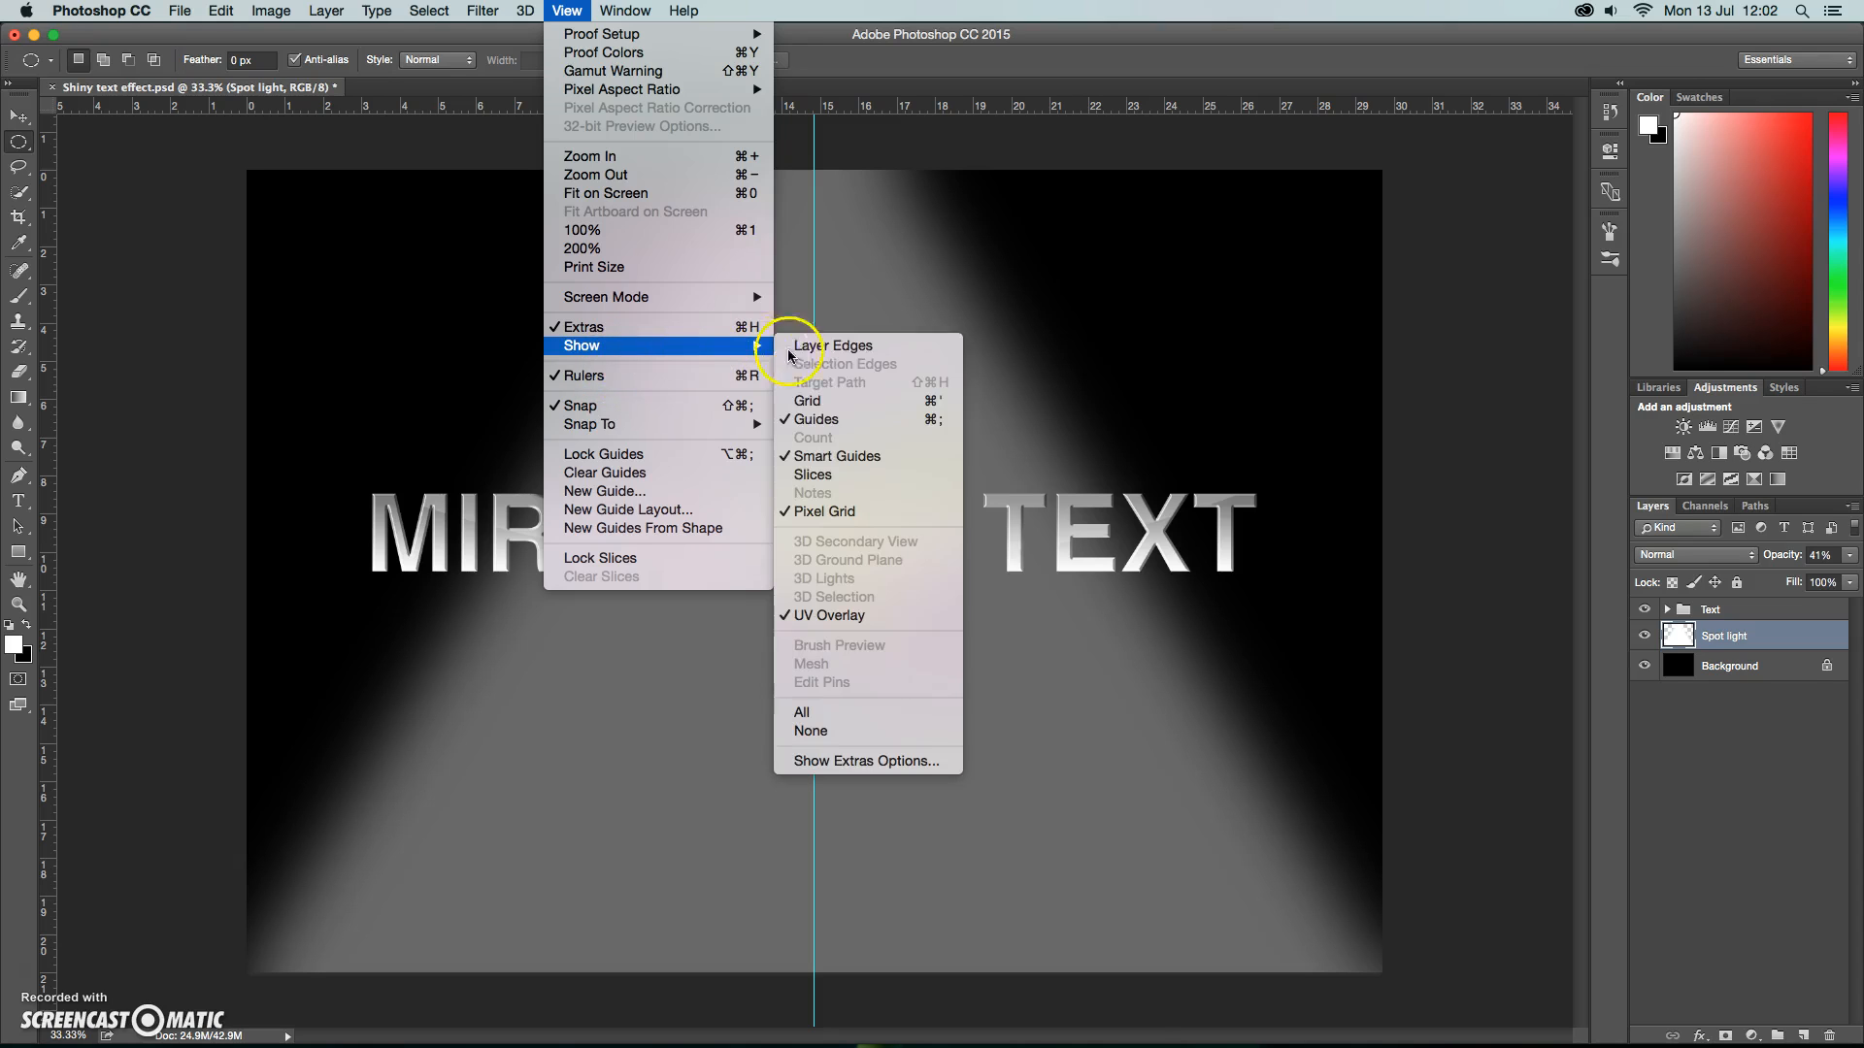
left_click(809, 416)
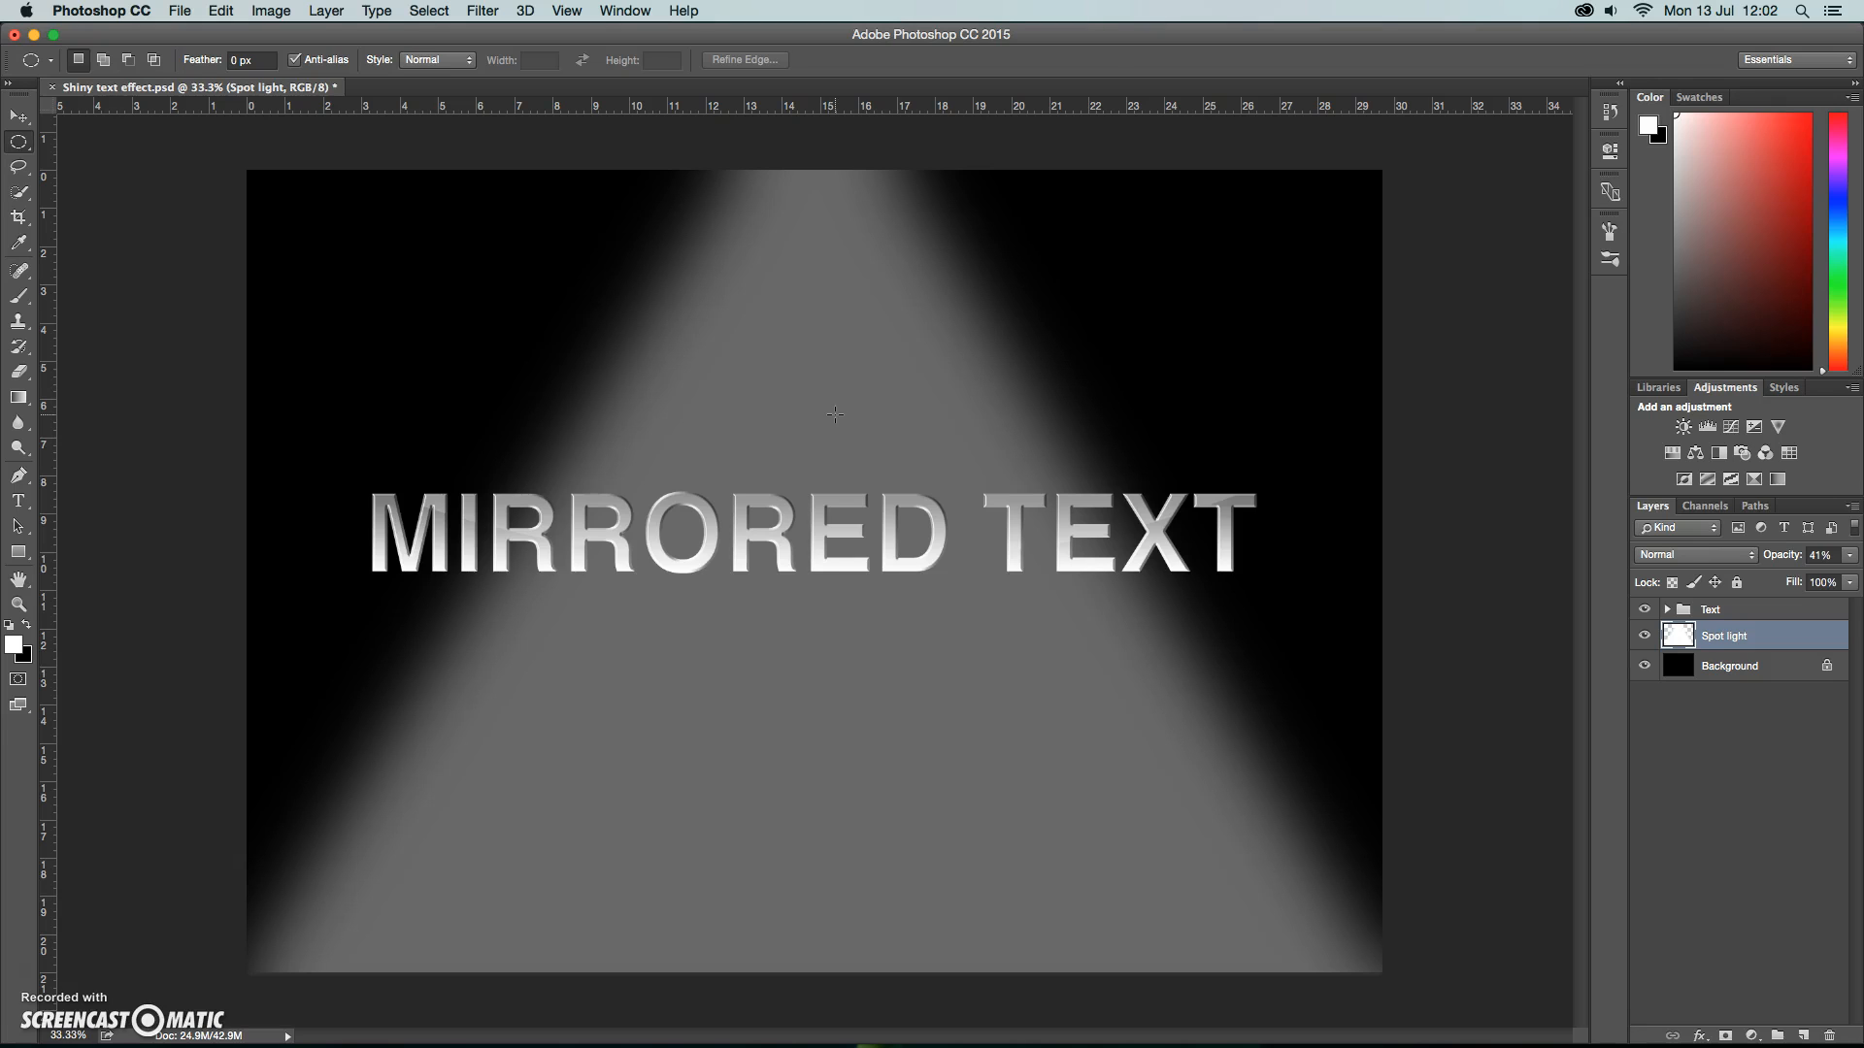
Add a layer mask to the Spot light layer and set up a soft brush with 0% hardness and 50% opacity.
left_click(1727, 1036)
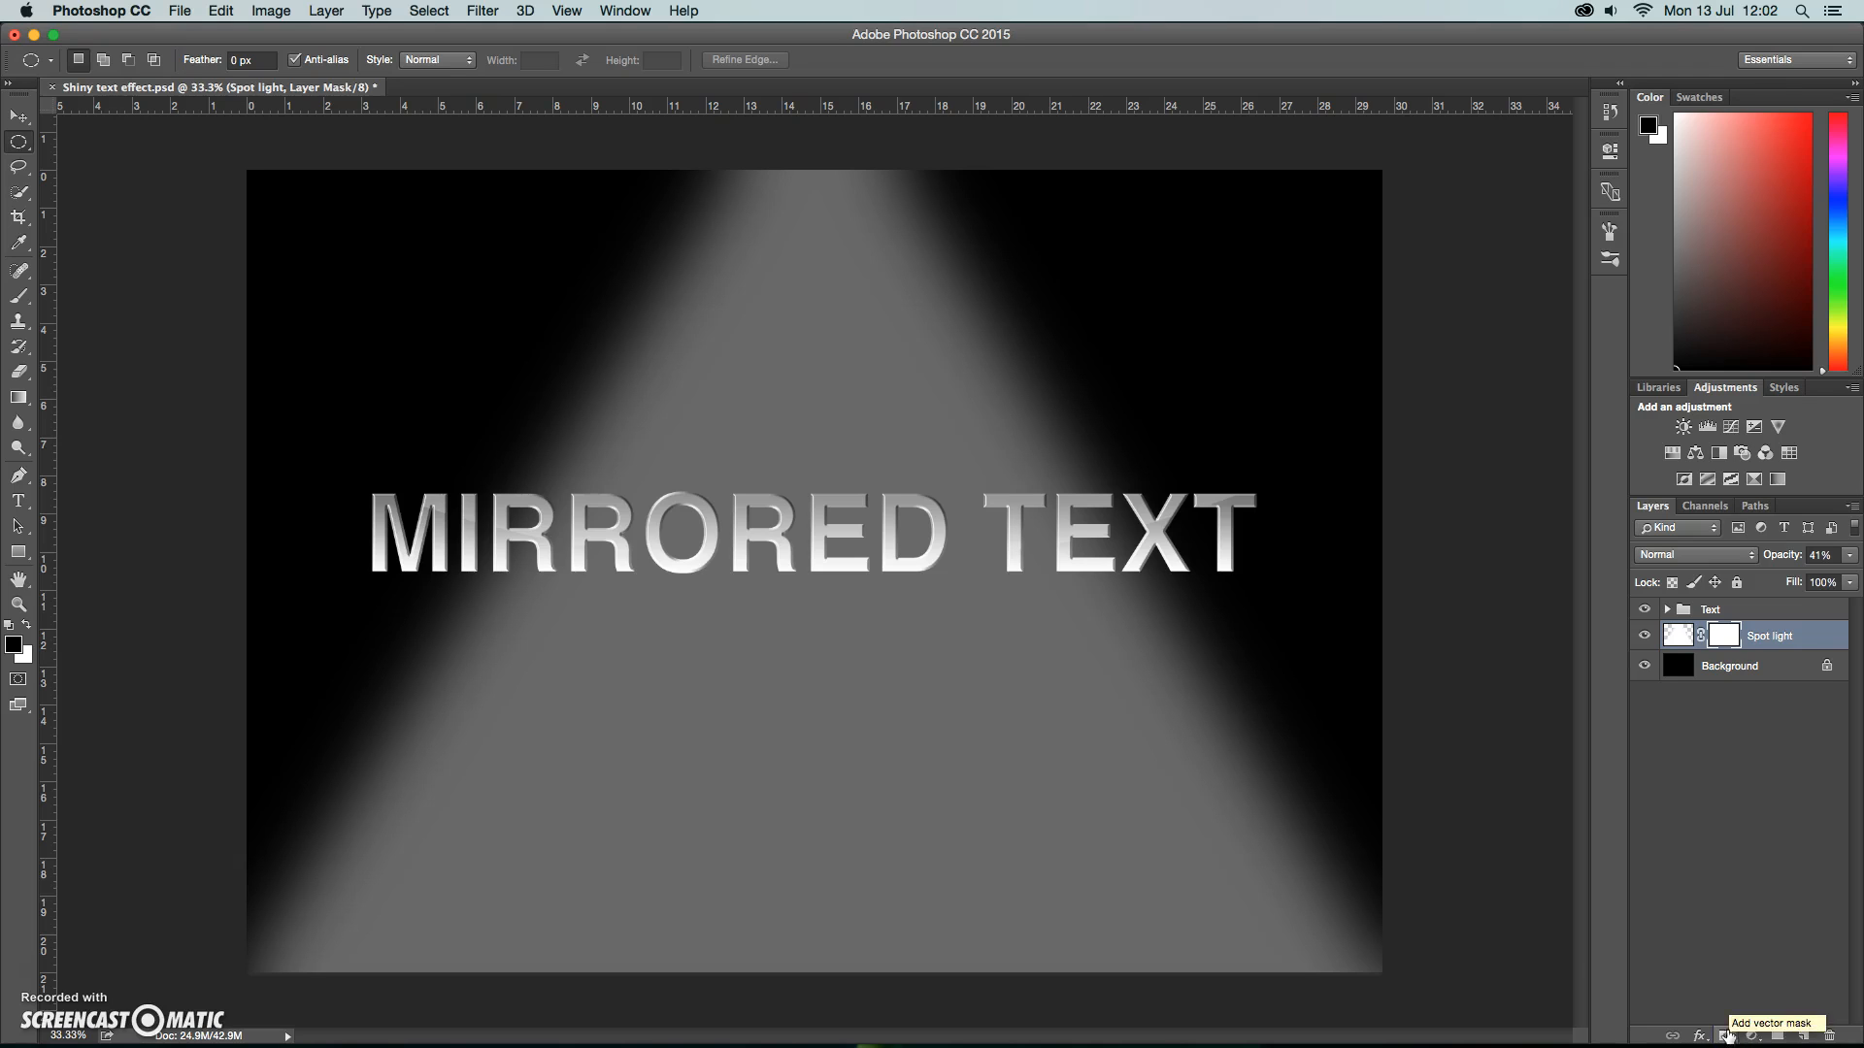
left_click(19, 299)
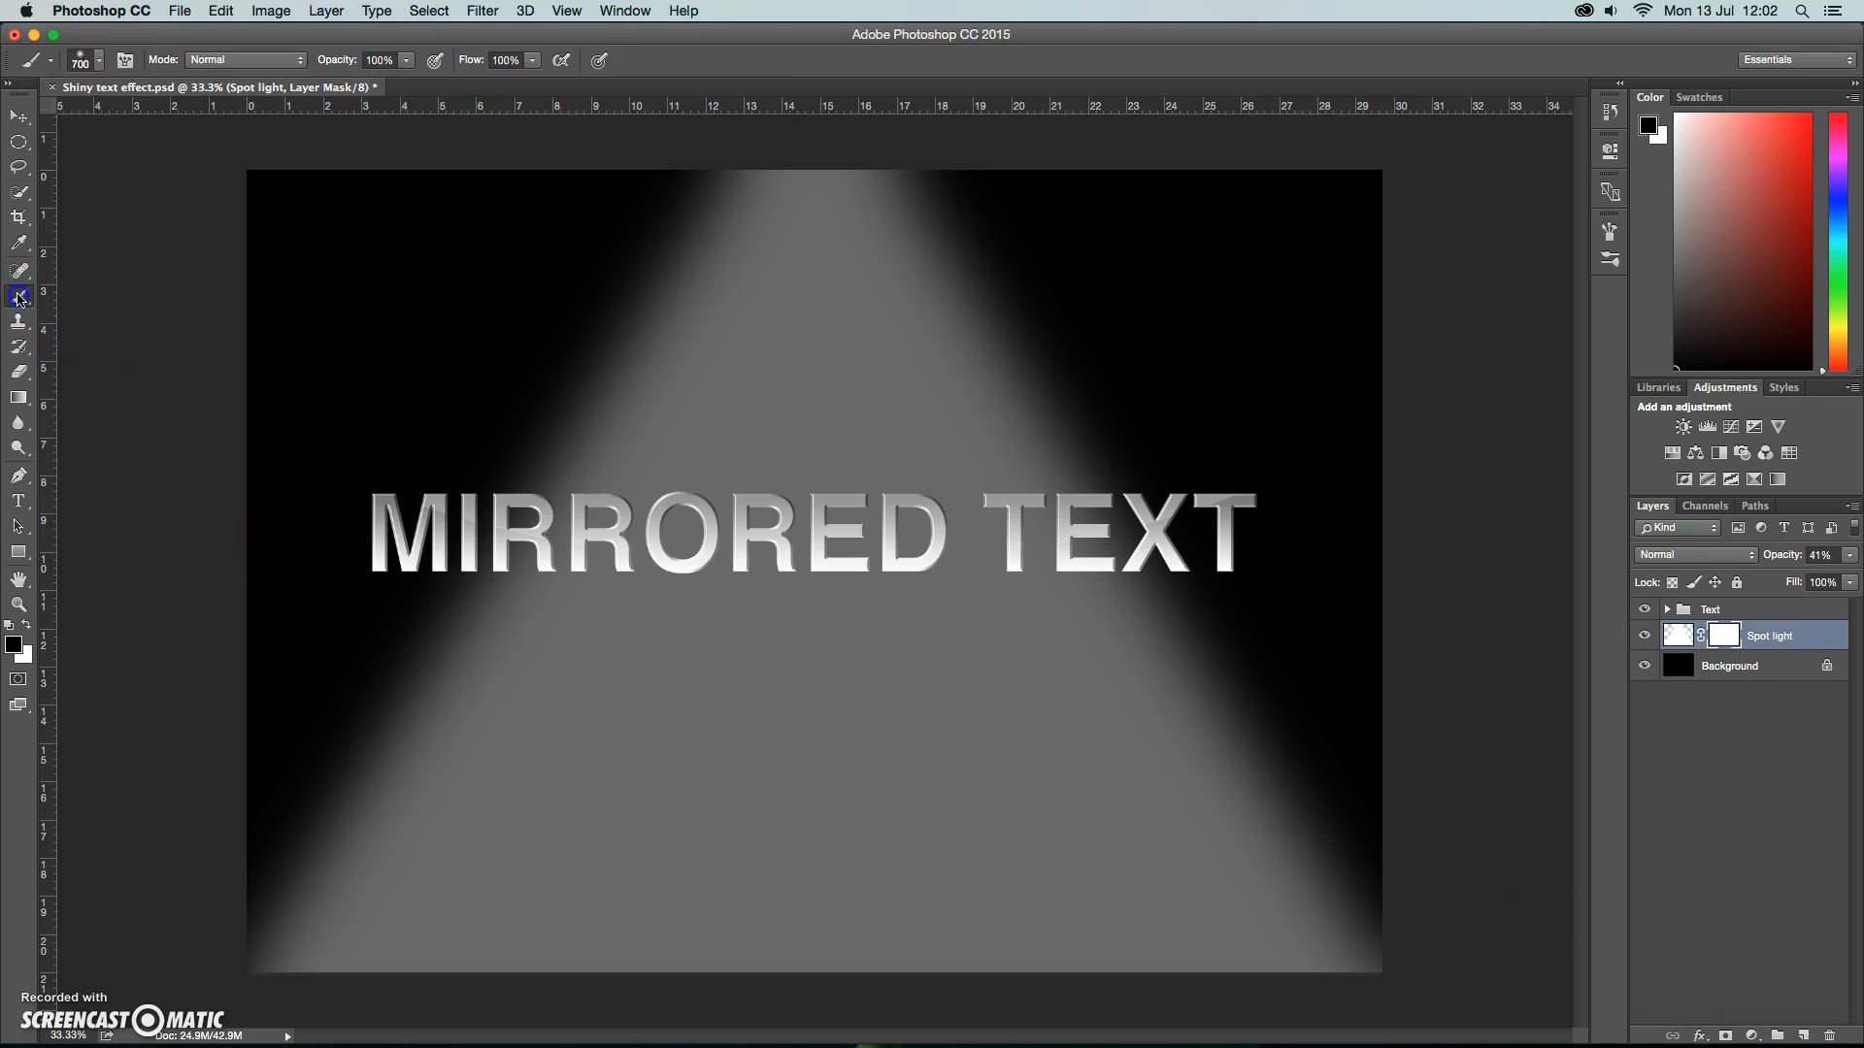
left_click(99, 62)
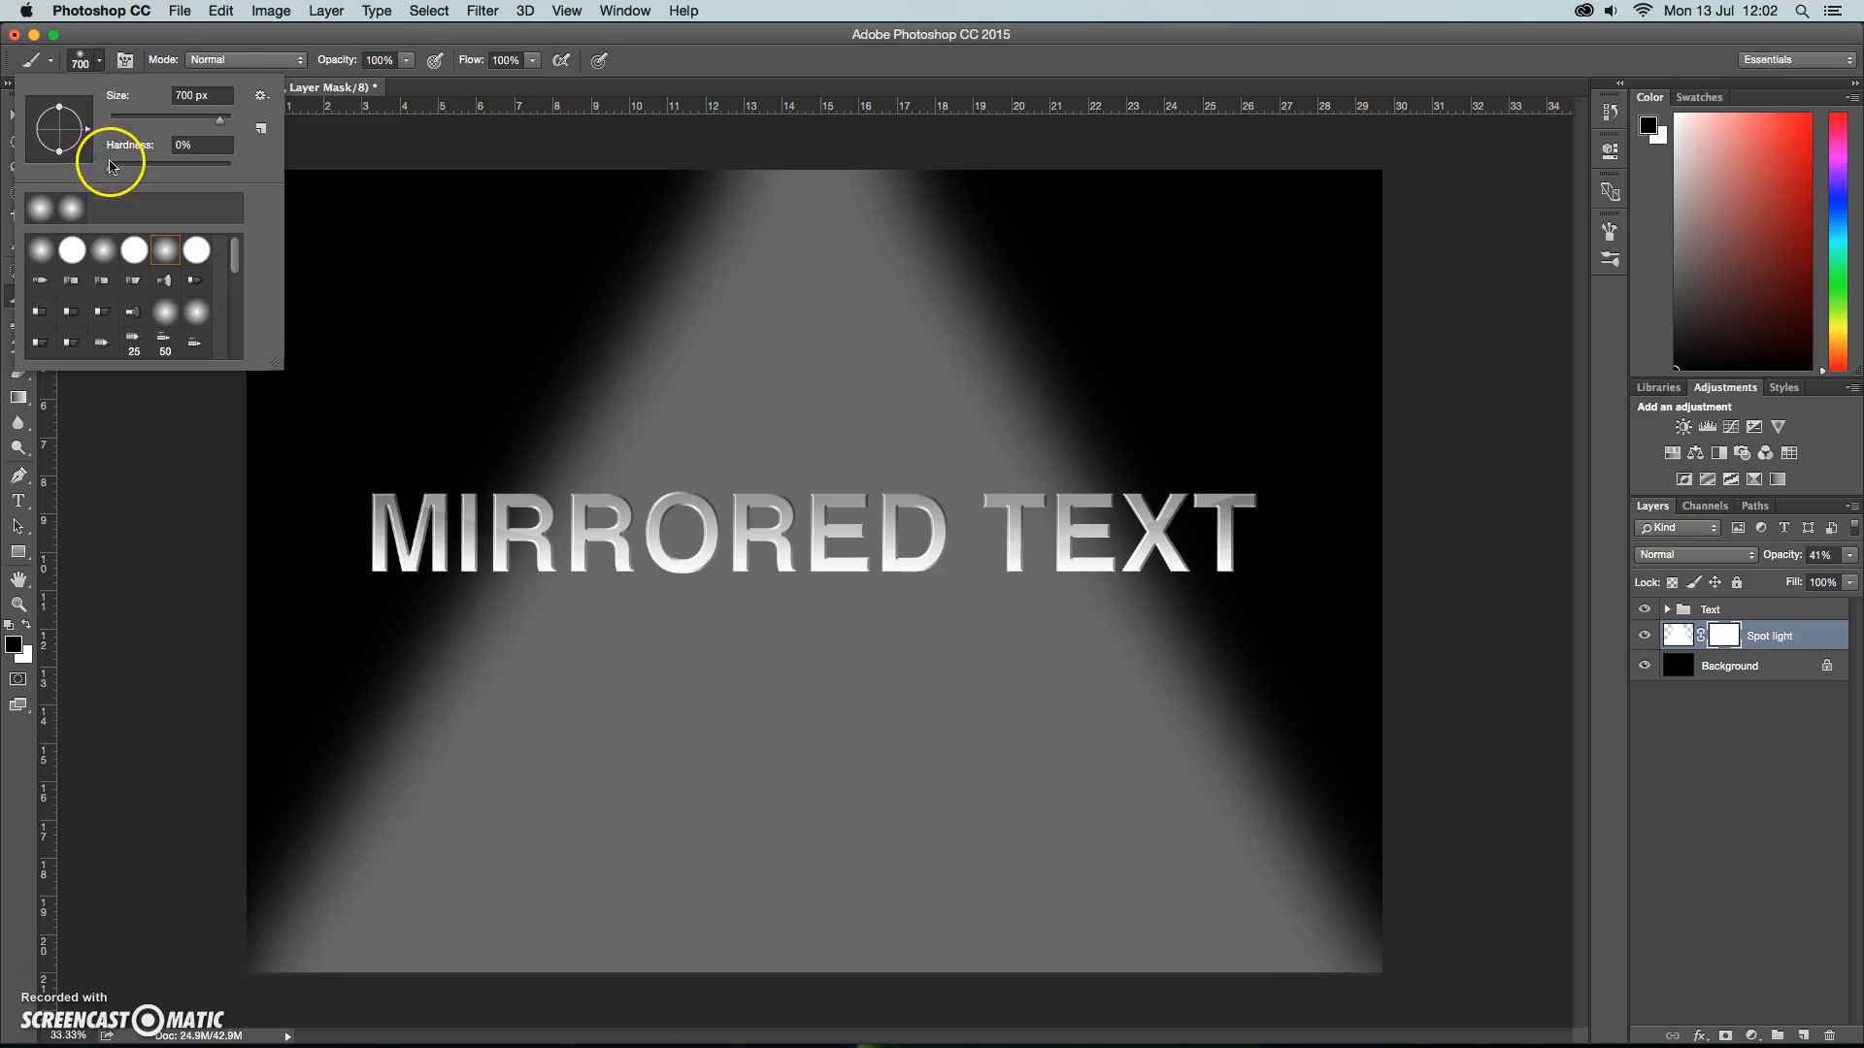
left_click(107, 170)
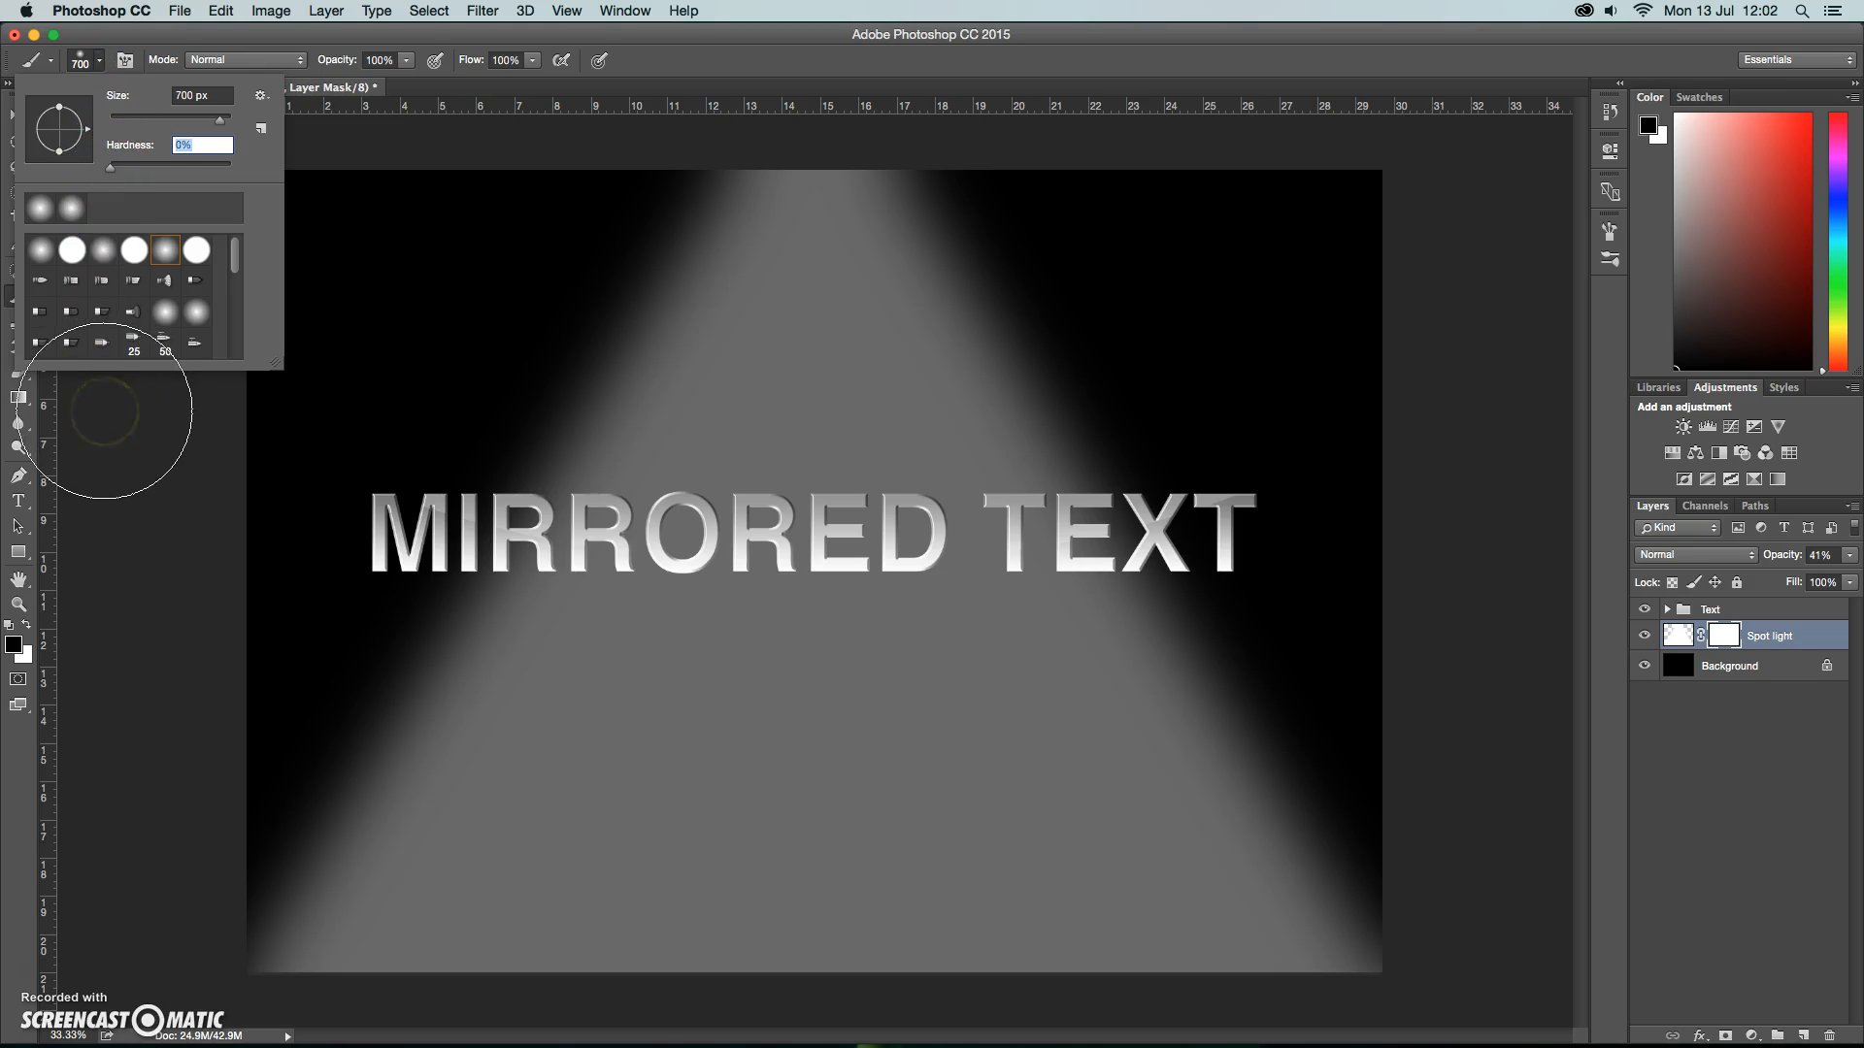
left_click(406, 60)
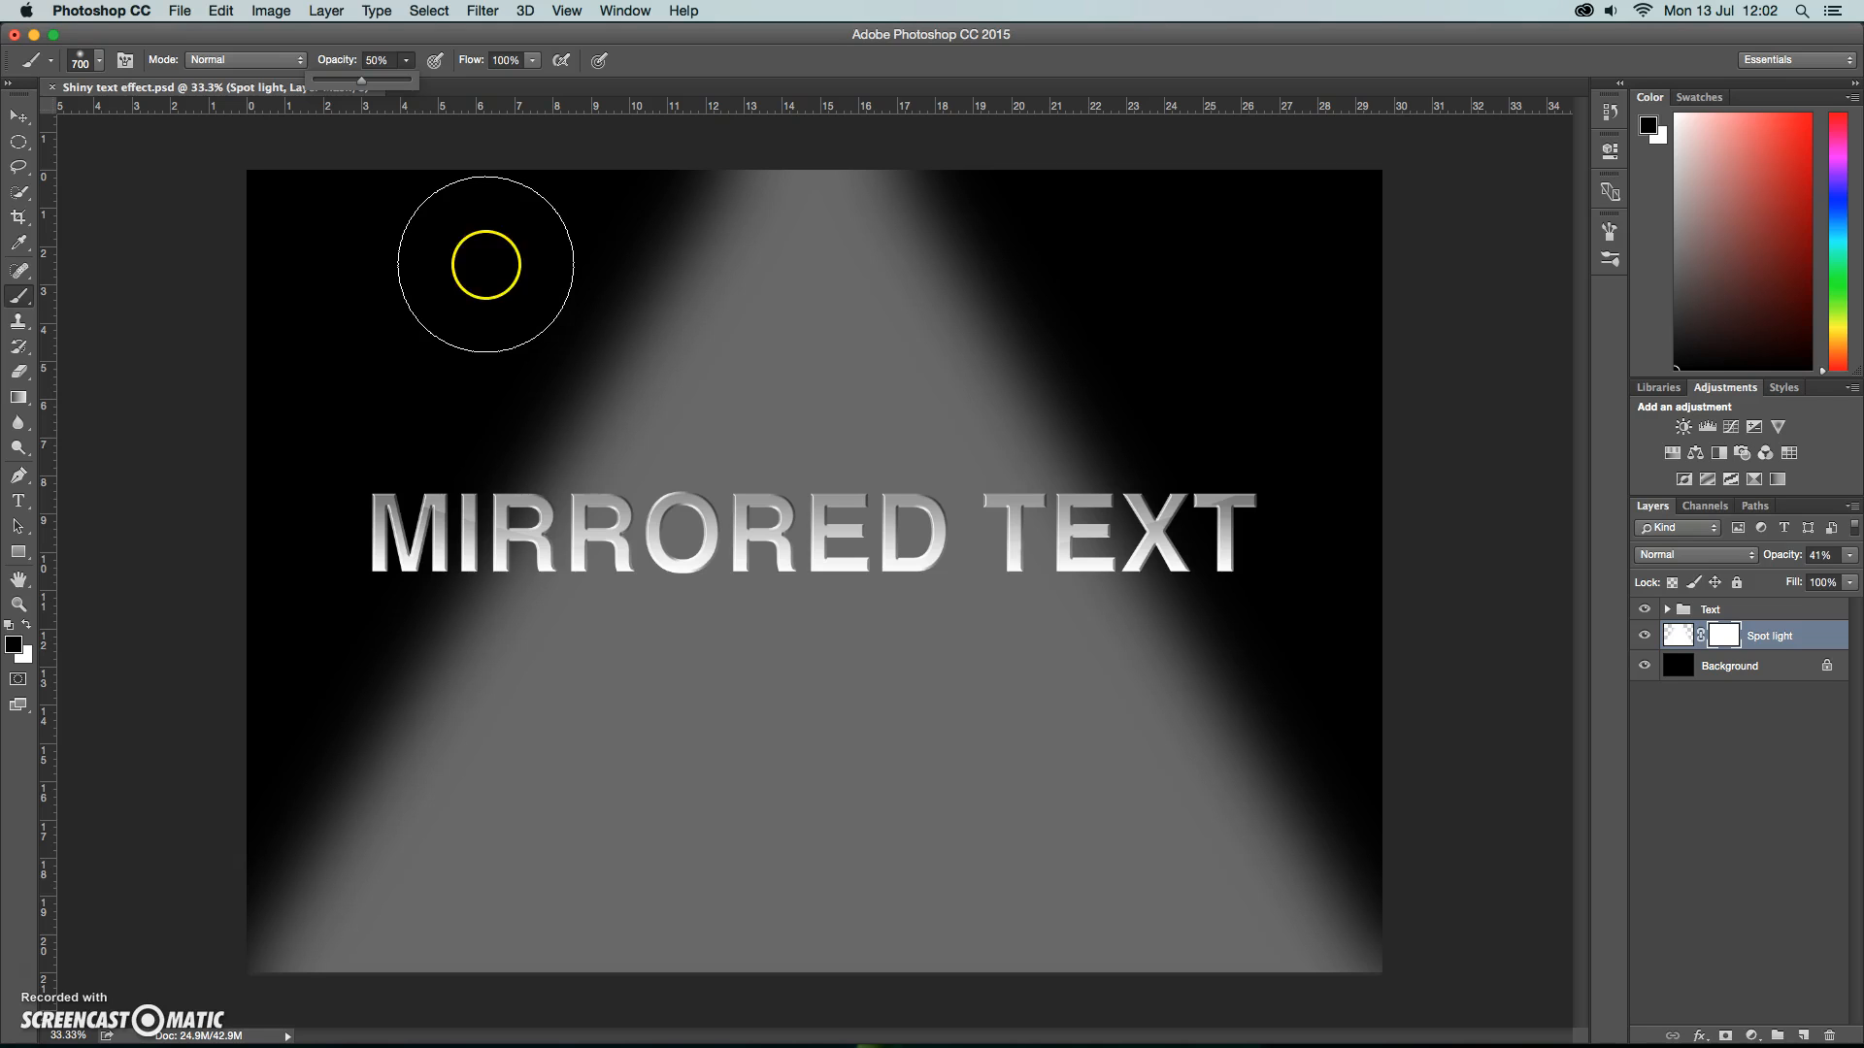
left_click(624, 10)
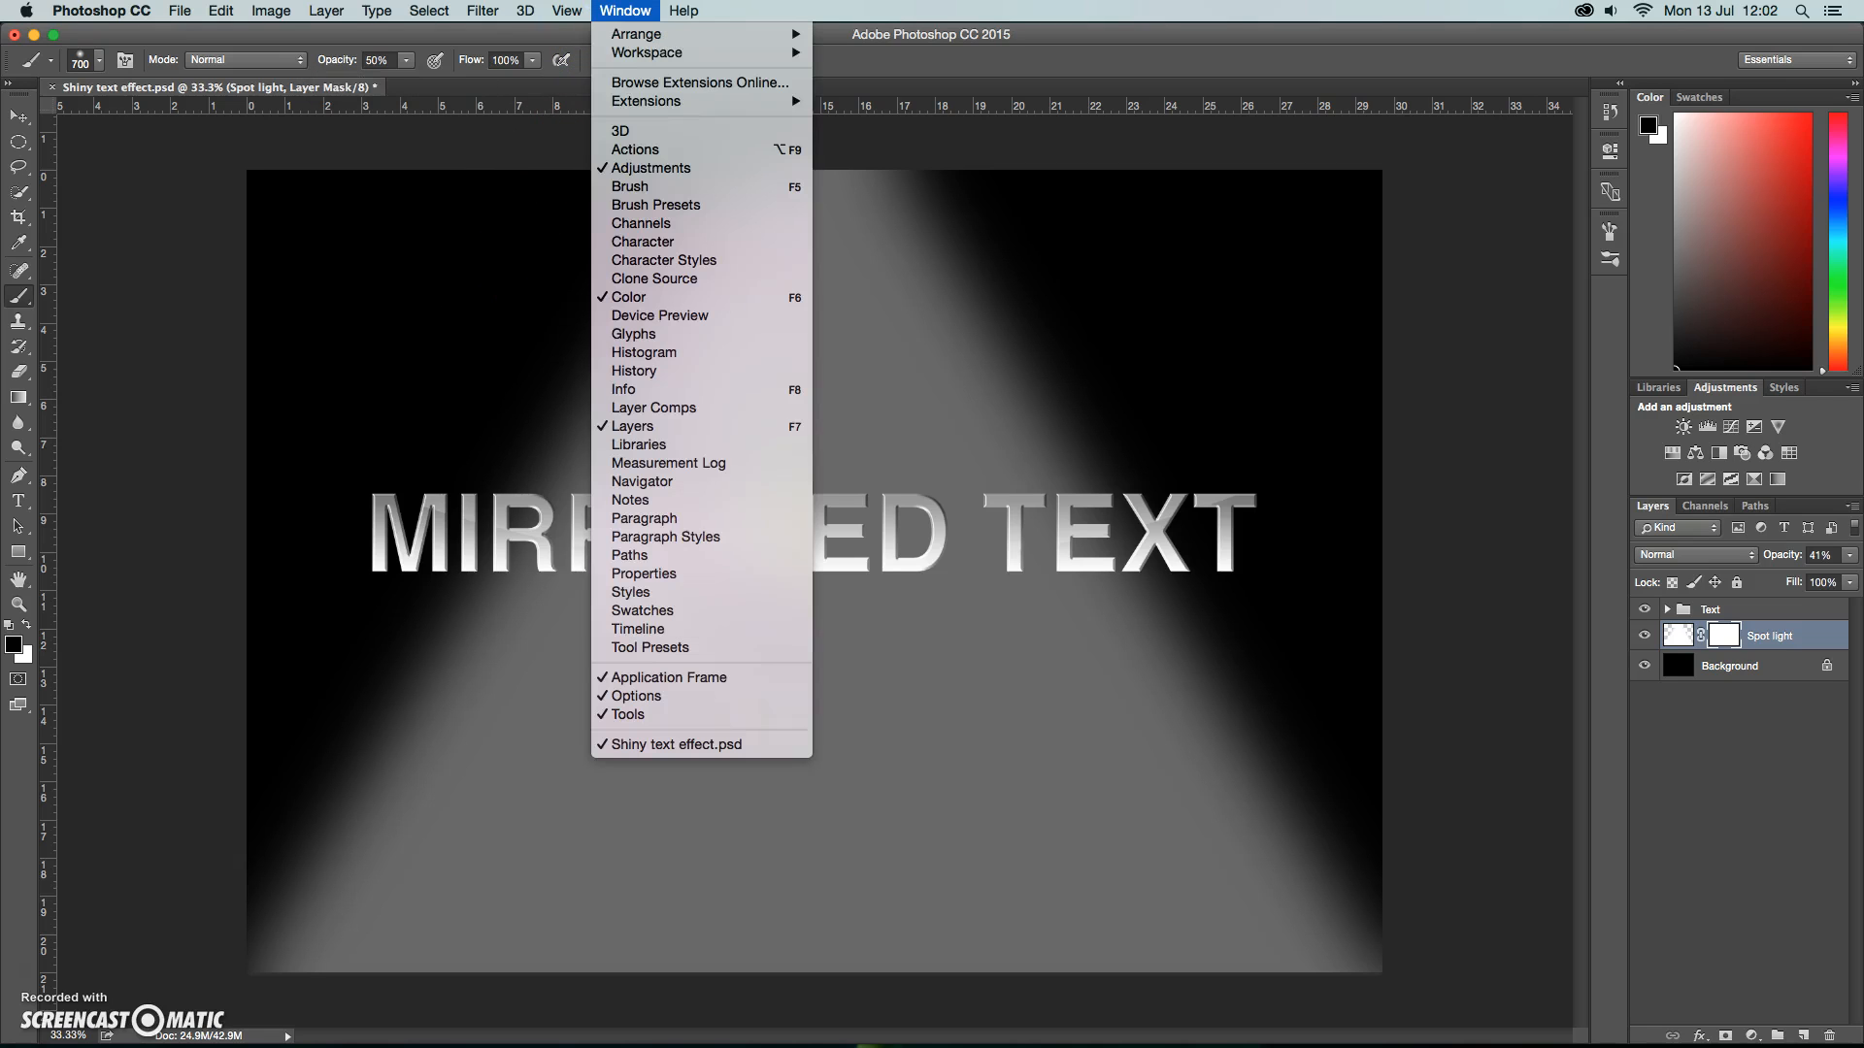
left_click(630, 186)
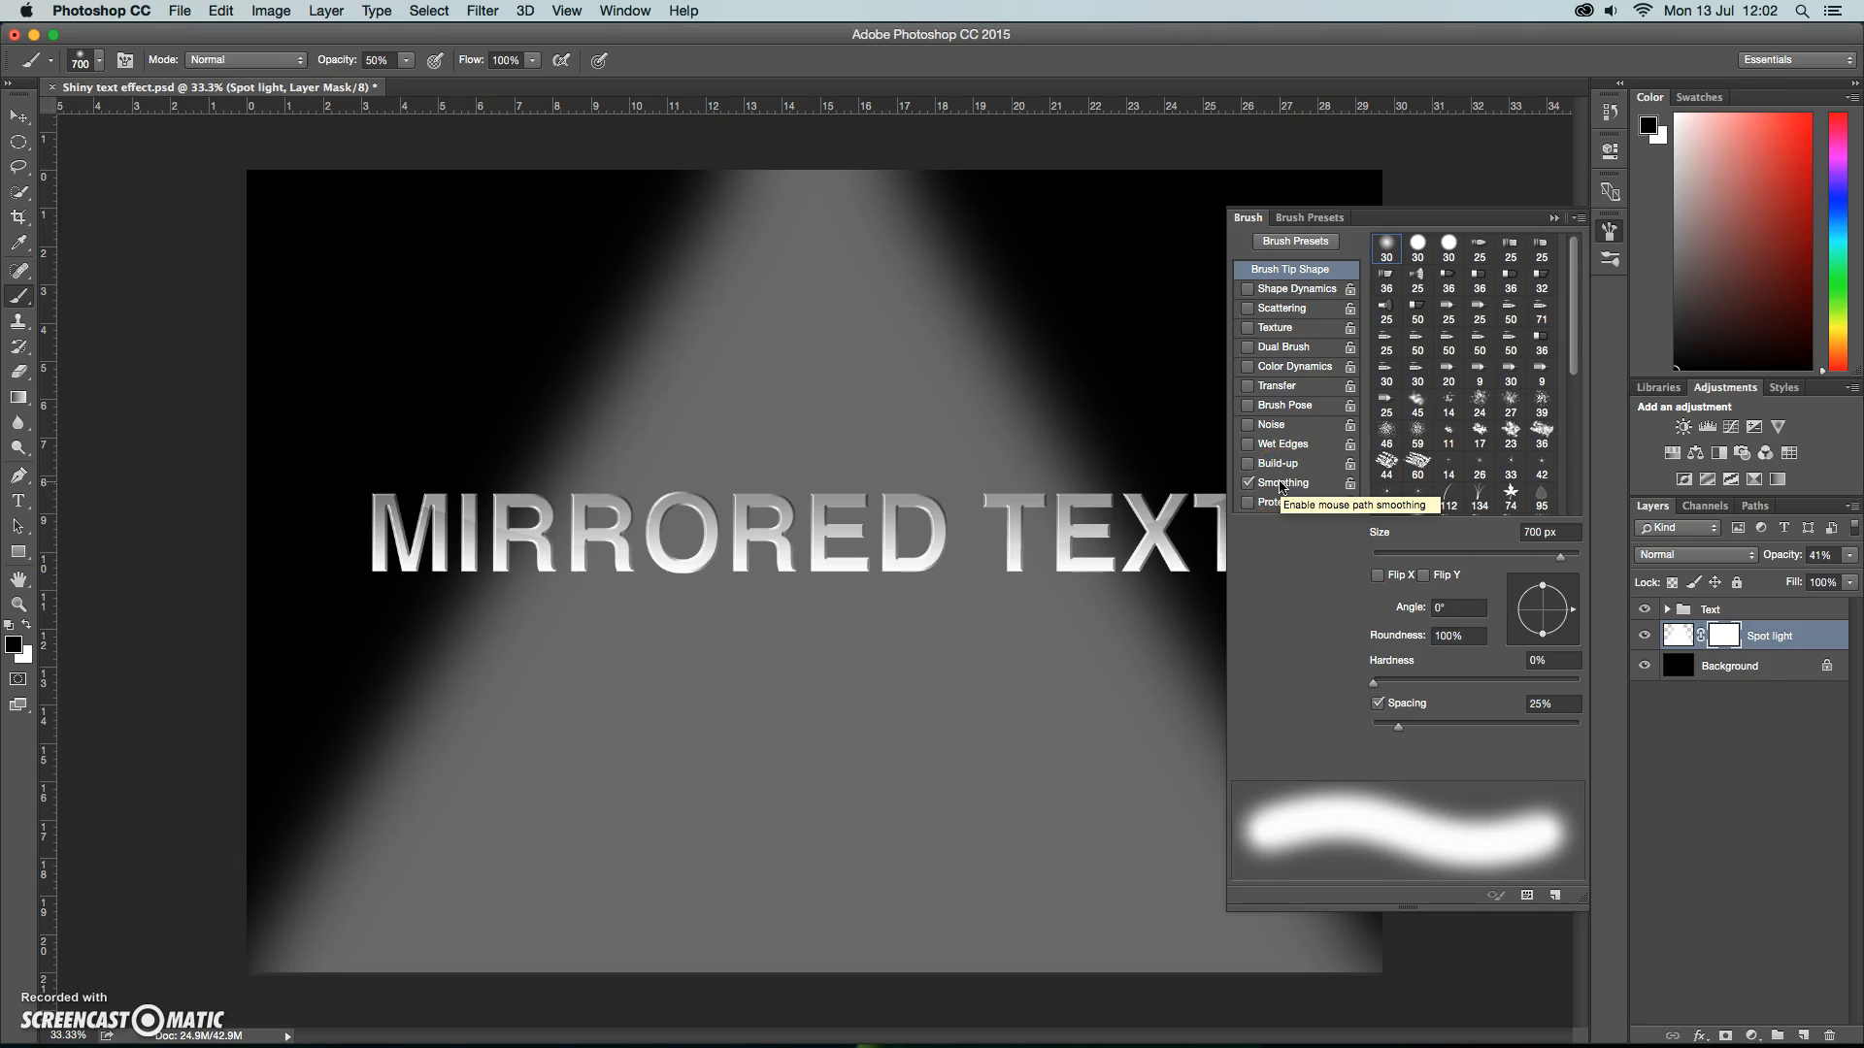
left_click(1554, 218)
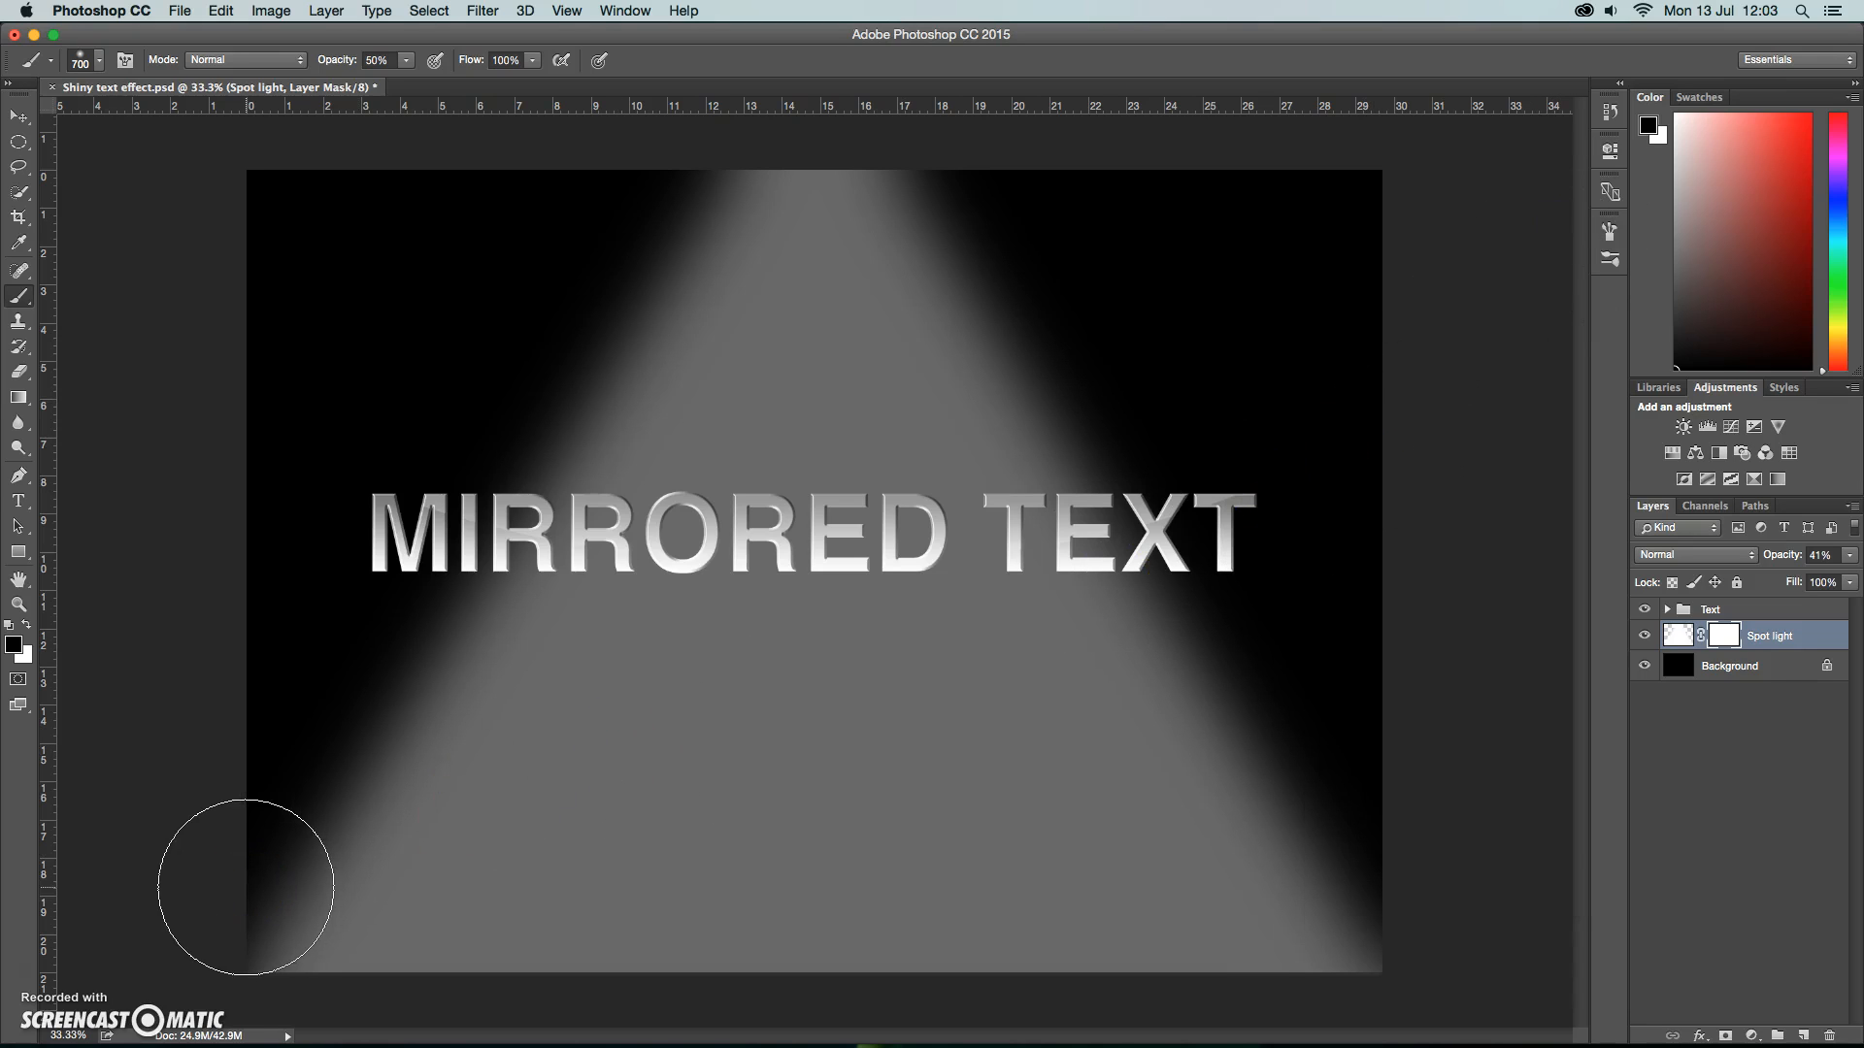
Fade the base of the light cone by painting black on the Spot light mask along the canvas's lower edge with 1200 to 1500 px brushes.
key("bracketright")
key("bracketright")
key("bracketright")
key("bracketright")
key("bracketright")
key("bracketright")
key("bracketright")
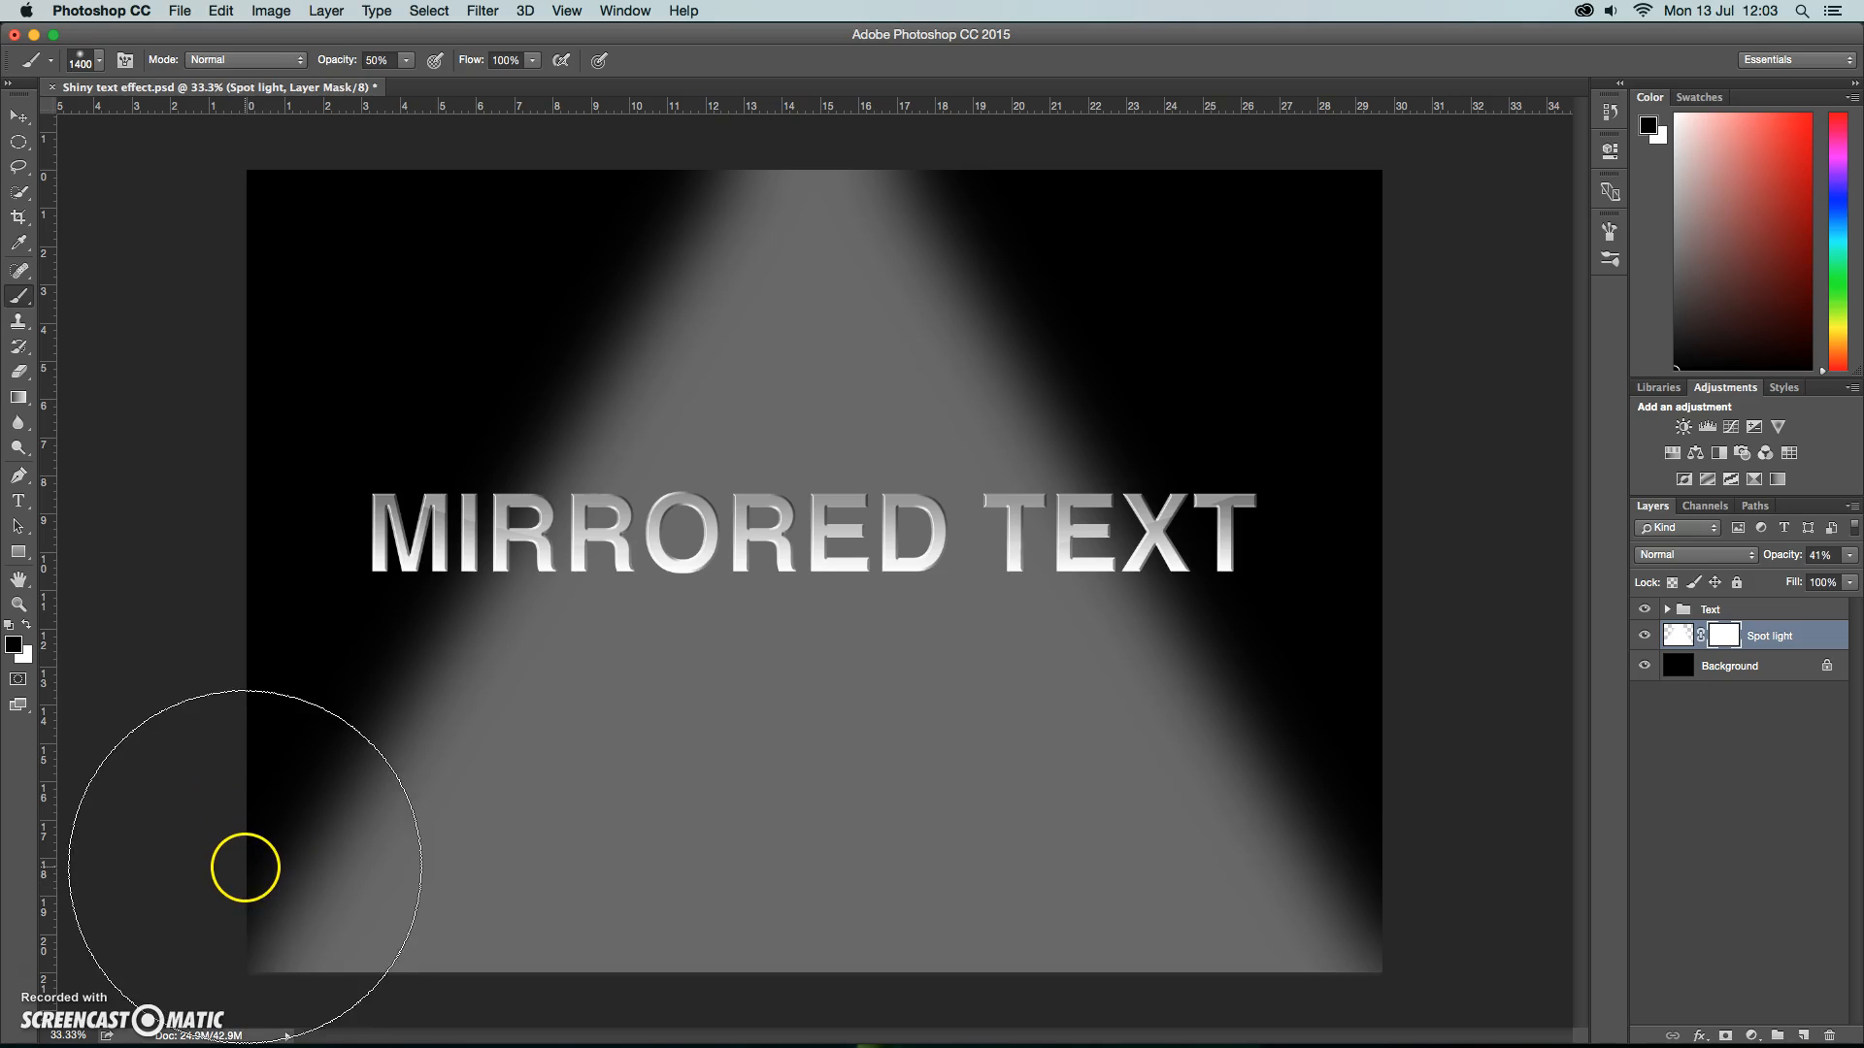
mouse_move(242, 846)
left_mouse_down()
mouse_move(249, 890)
mouse_move(282, 894)
mouse_move(271, 957)
left_mouse_up()
mouse_move(399, 1005)
left_mouse_down()
mouse_move(530, 1031)
mouse_move(564, 1010)
mouse_move(548, 997)
mouse_move(590, 989)
mouse_move(1236, 981)
mouse_move(1394, 894)
left_mouse_up()
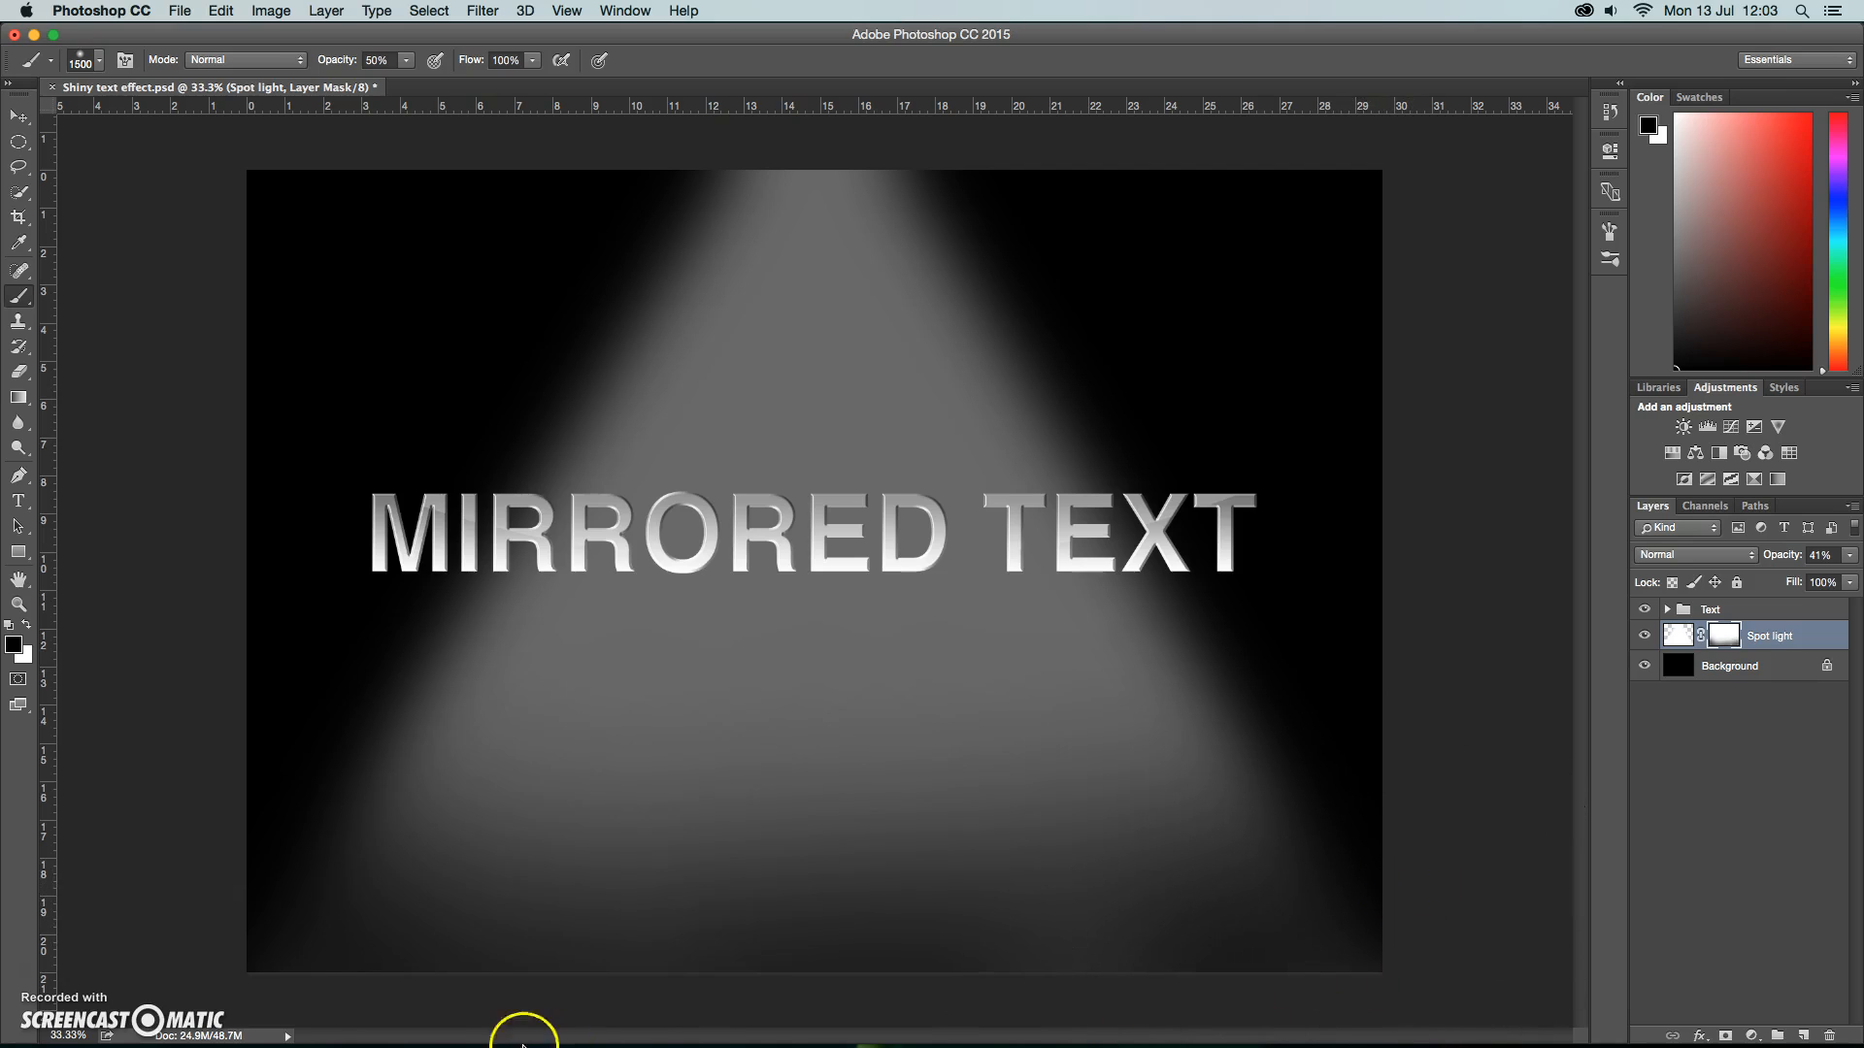
mouse_move(222, 933)
left_mouse_down()
mouse_move(510, 1013)
mouse_move(508, 996)
mouse_move(750, 1023)
mouse_move(1315, 1002)
left_mouse_up()
key("bracketleft")
key("bracketleft")
key("bracketleft")
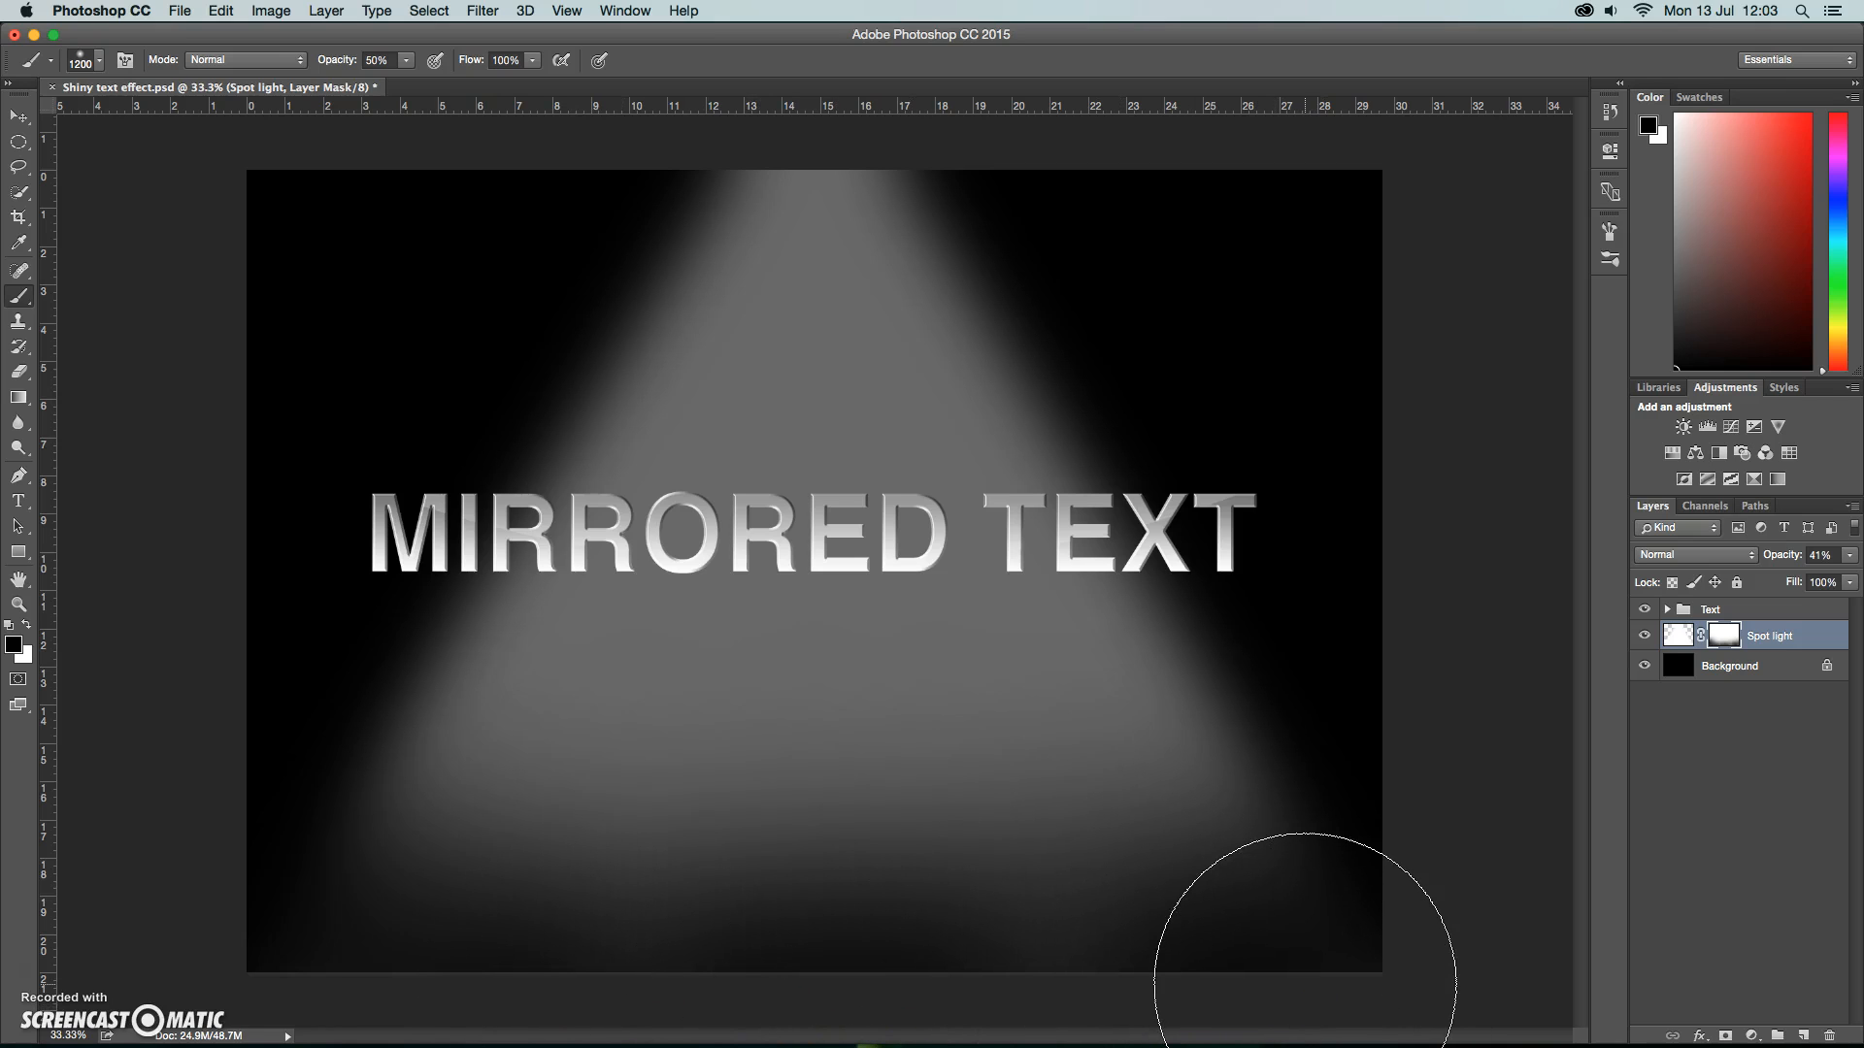
left_click_drag(1270, 983, 1282, 983)
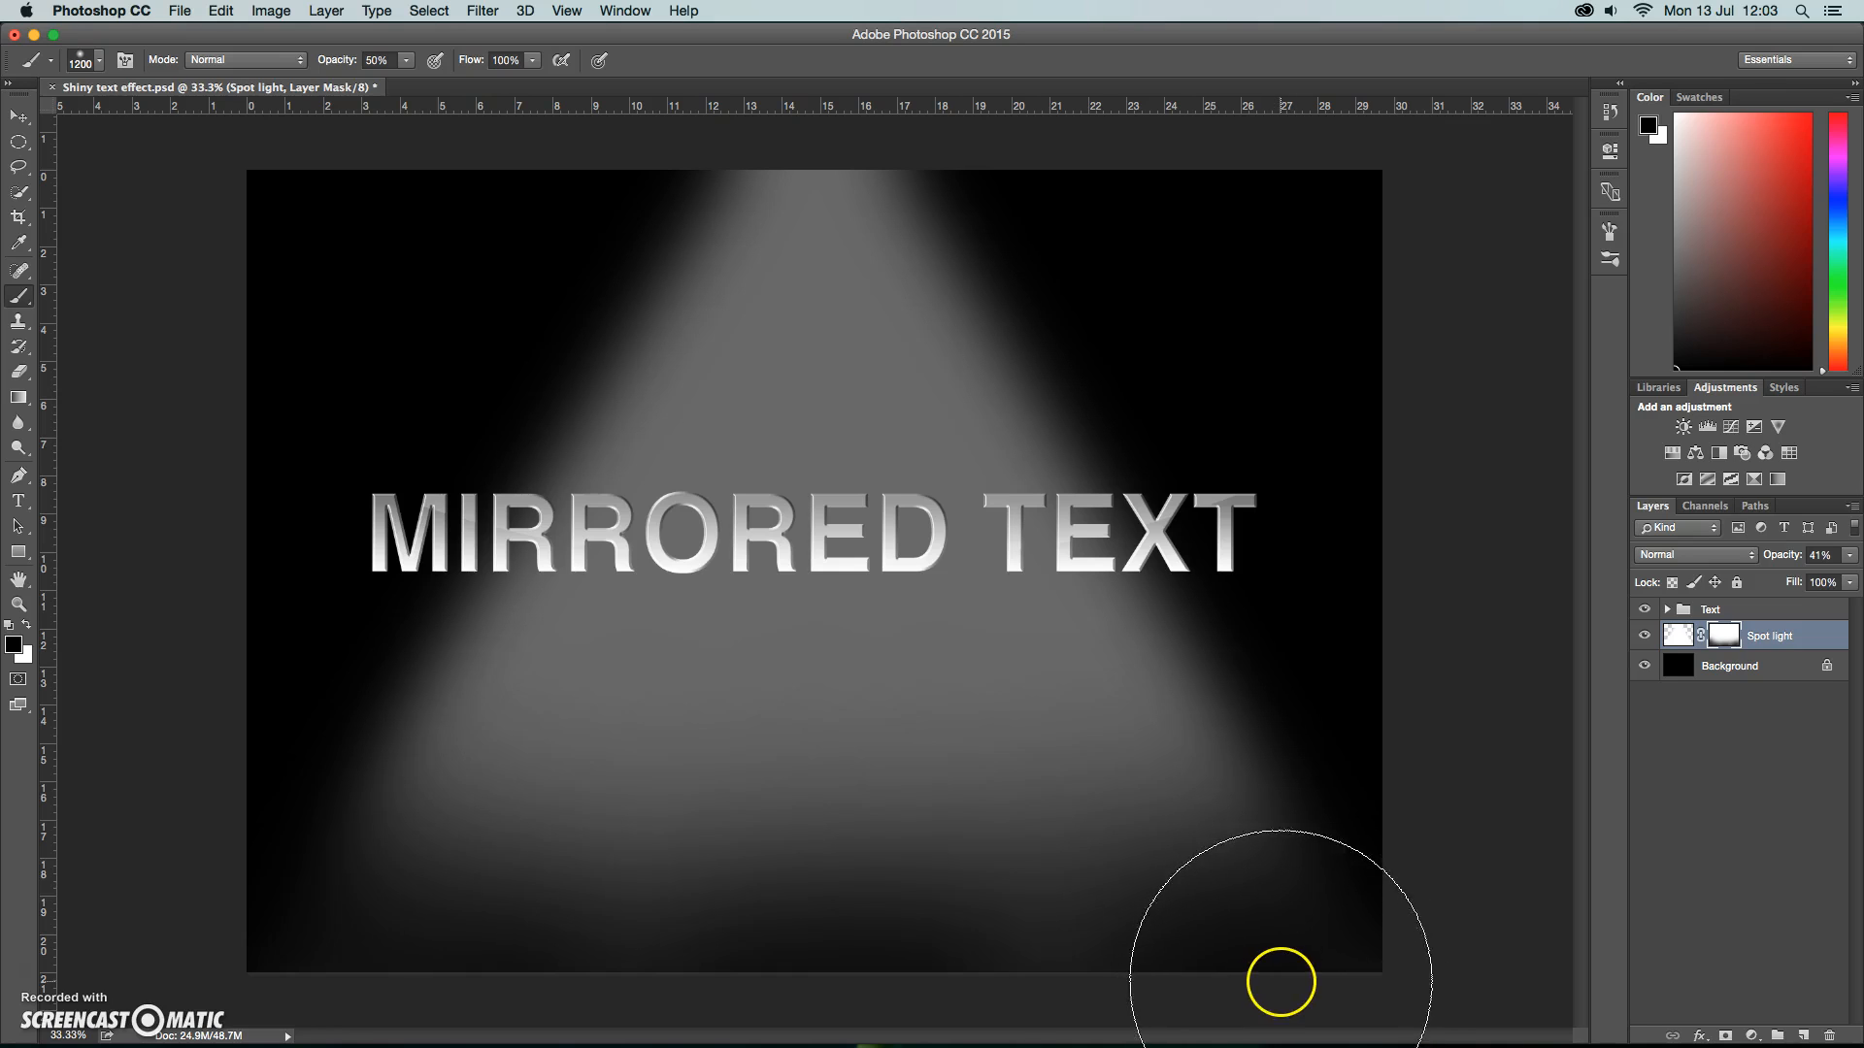
Add a new layer above Spot light and paint a straight black shadow behind the base of the lettering with a 100 px brush.
left_click(1802, 1035)
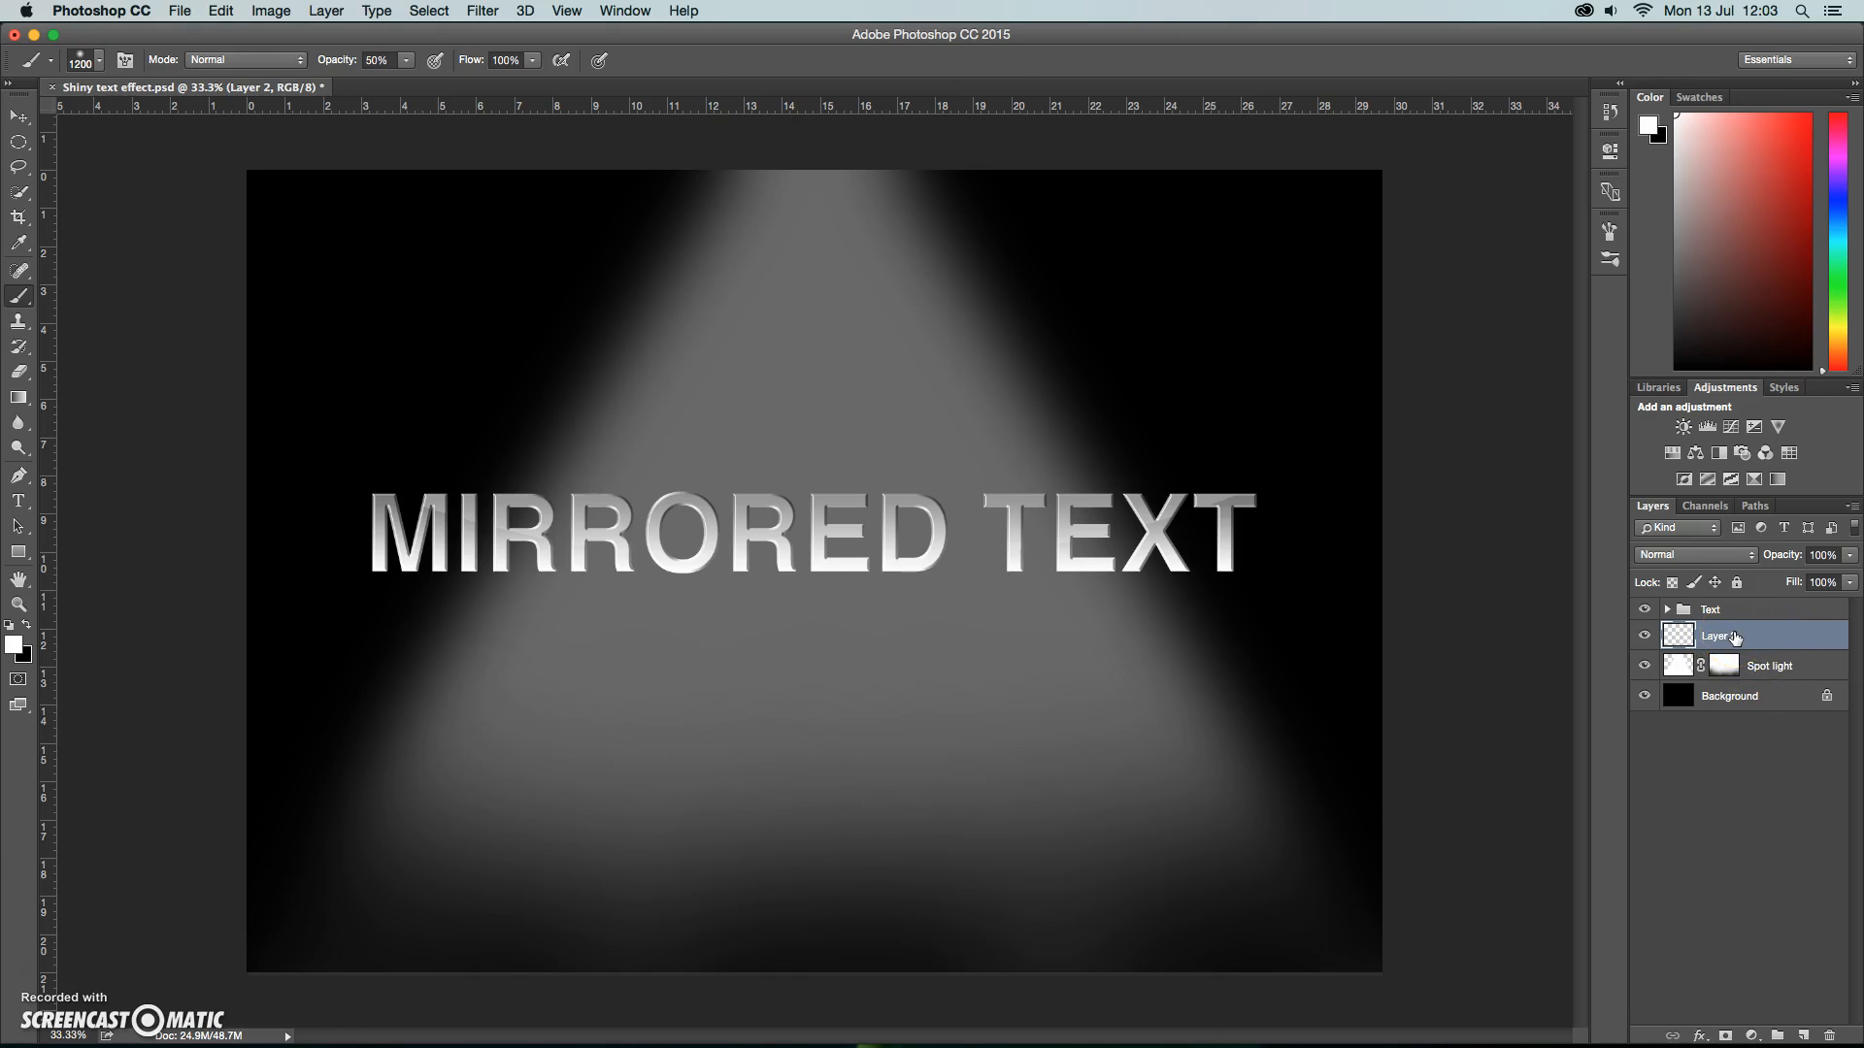
key("bracketleft")
key("bracketleft")
key("bracketleft")
key("bracketleft")
key("bracketleft")
key("bracketleft")
key("bracketleft")
key("bracketleft")
key("bracketleft")
key("bracketleft")
key("bracketleft")
key("bracketleft")
key("bracketleft")
key("bracketleft")
key("bracketleft")
left_click(26, 626)
mouse_move(377, 563)
left_mouse_down()
mouse_move(1142, 583)
mouse_move(1227, 564)
left_mouse_up()
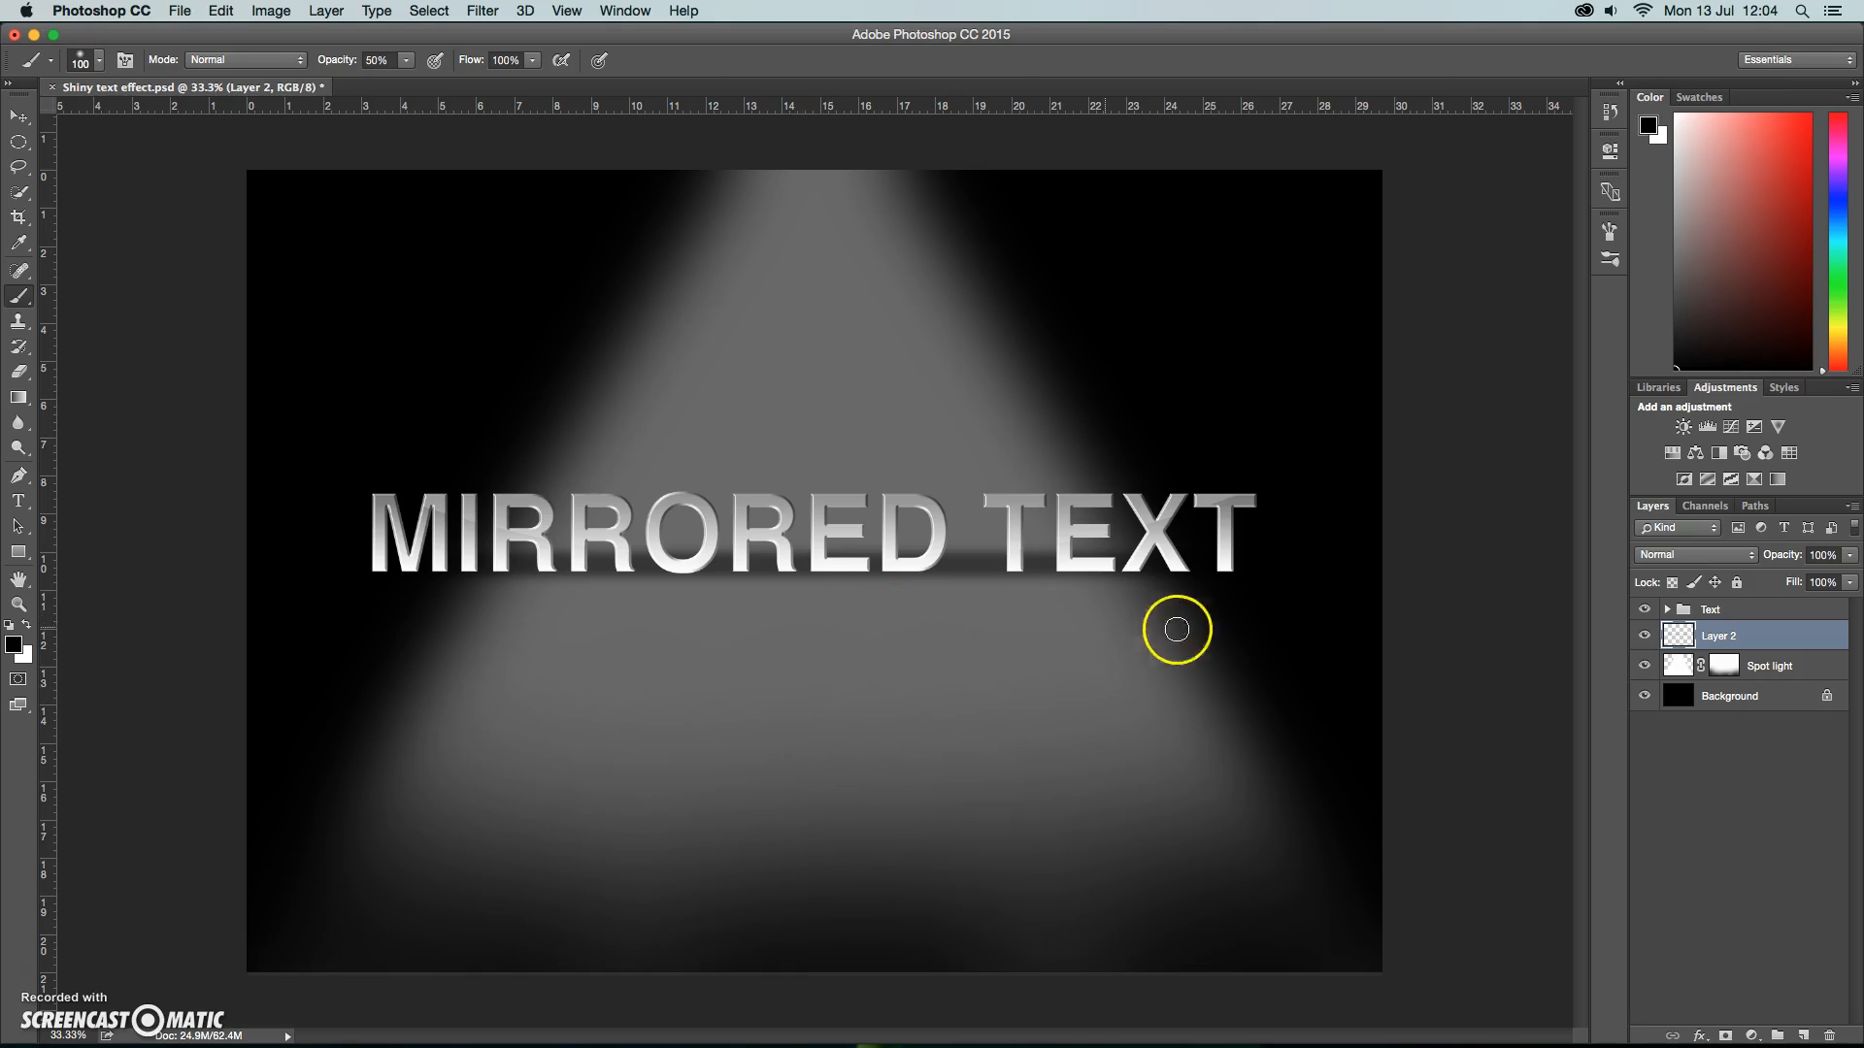
Duplicate the Text group and rename the copy Reflection.
left_click(1750, 611)
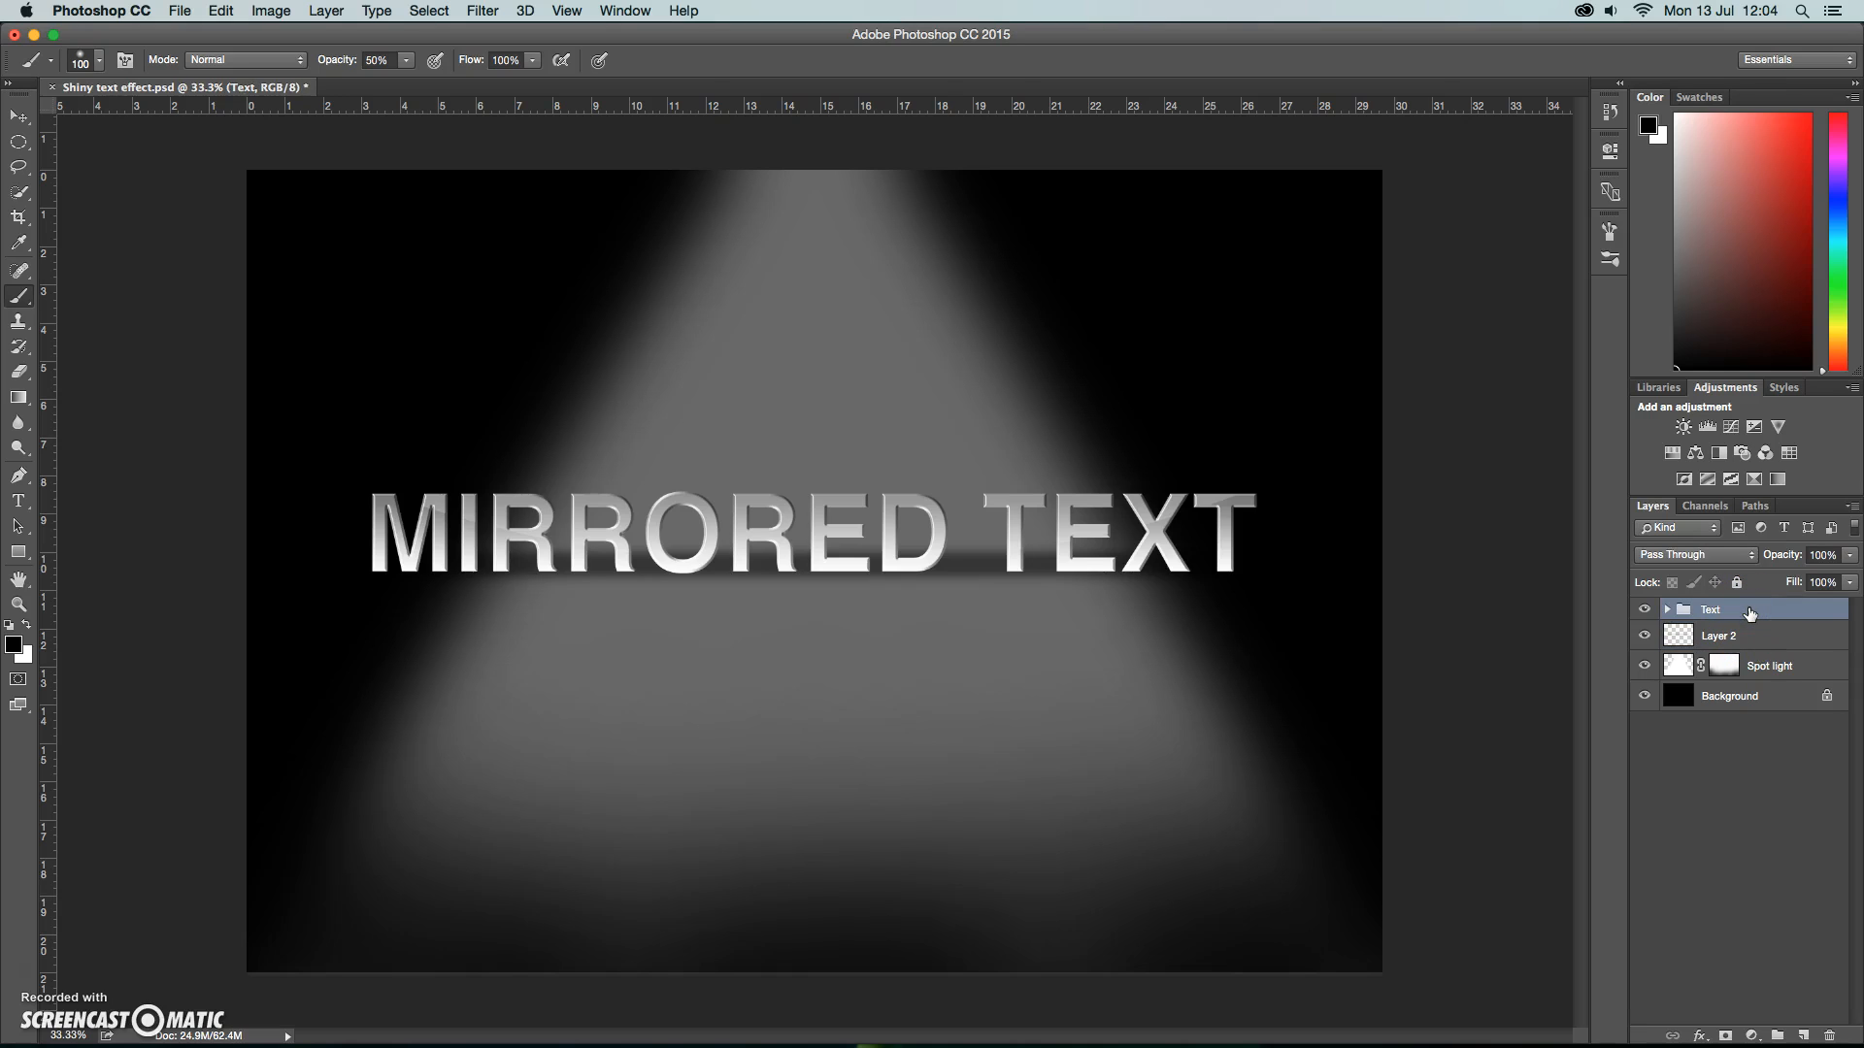
left_click_drag(1750, 612, 1805, 1029)
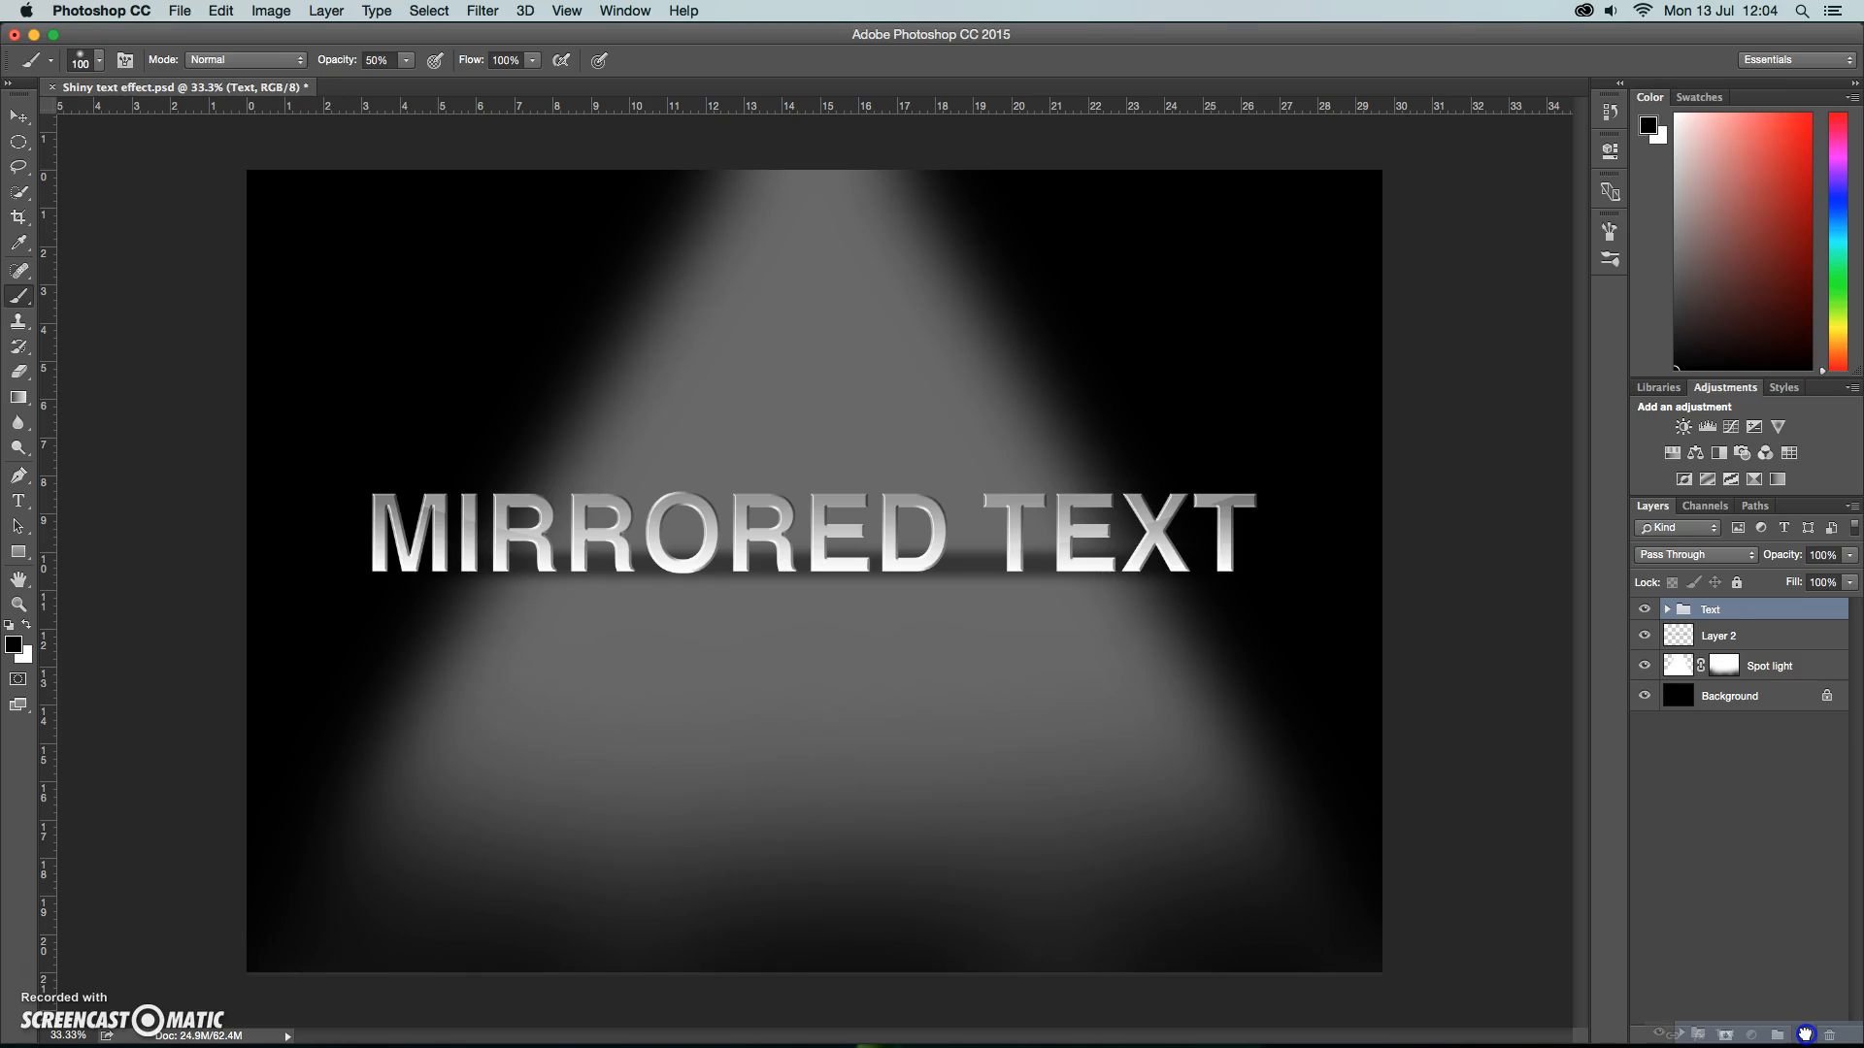
left_click_drag(1804, 1035, 1804, 1035)
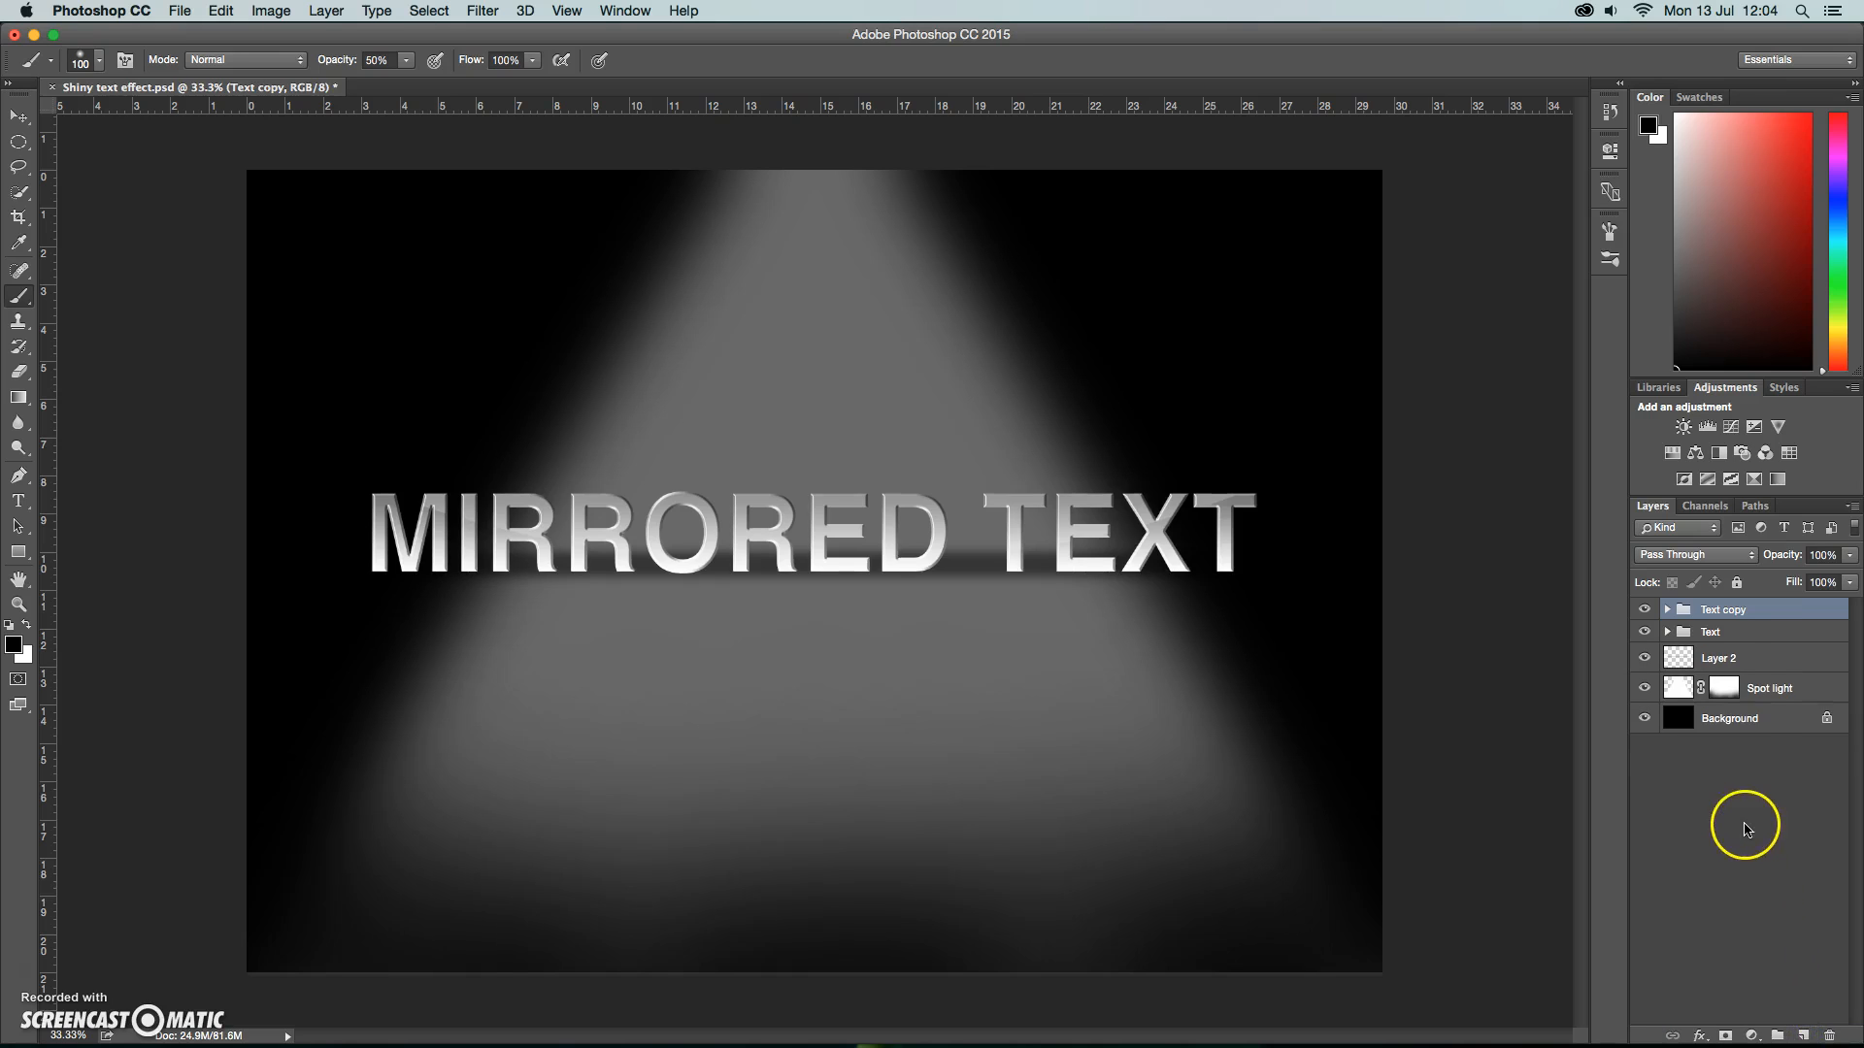
double_click(1727, 610)
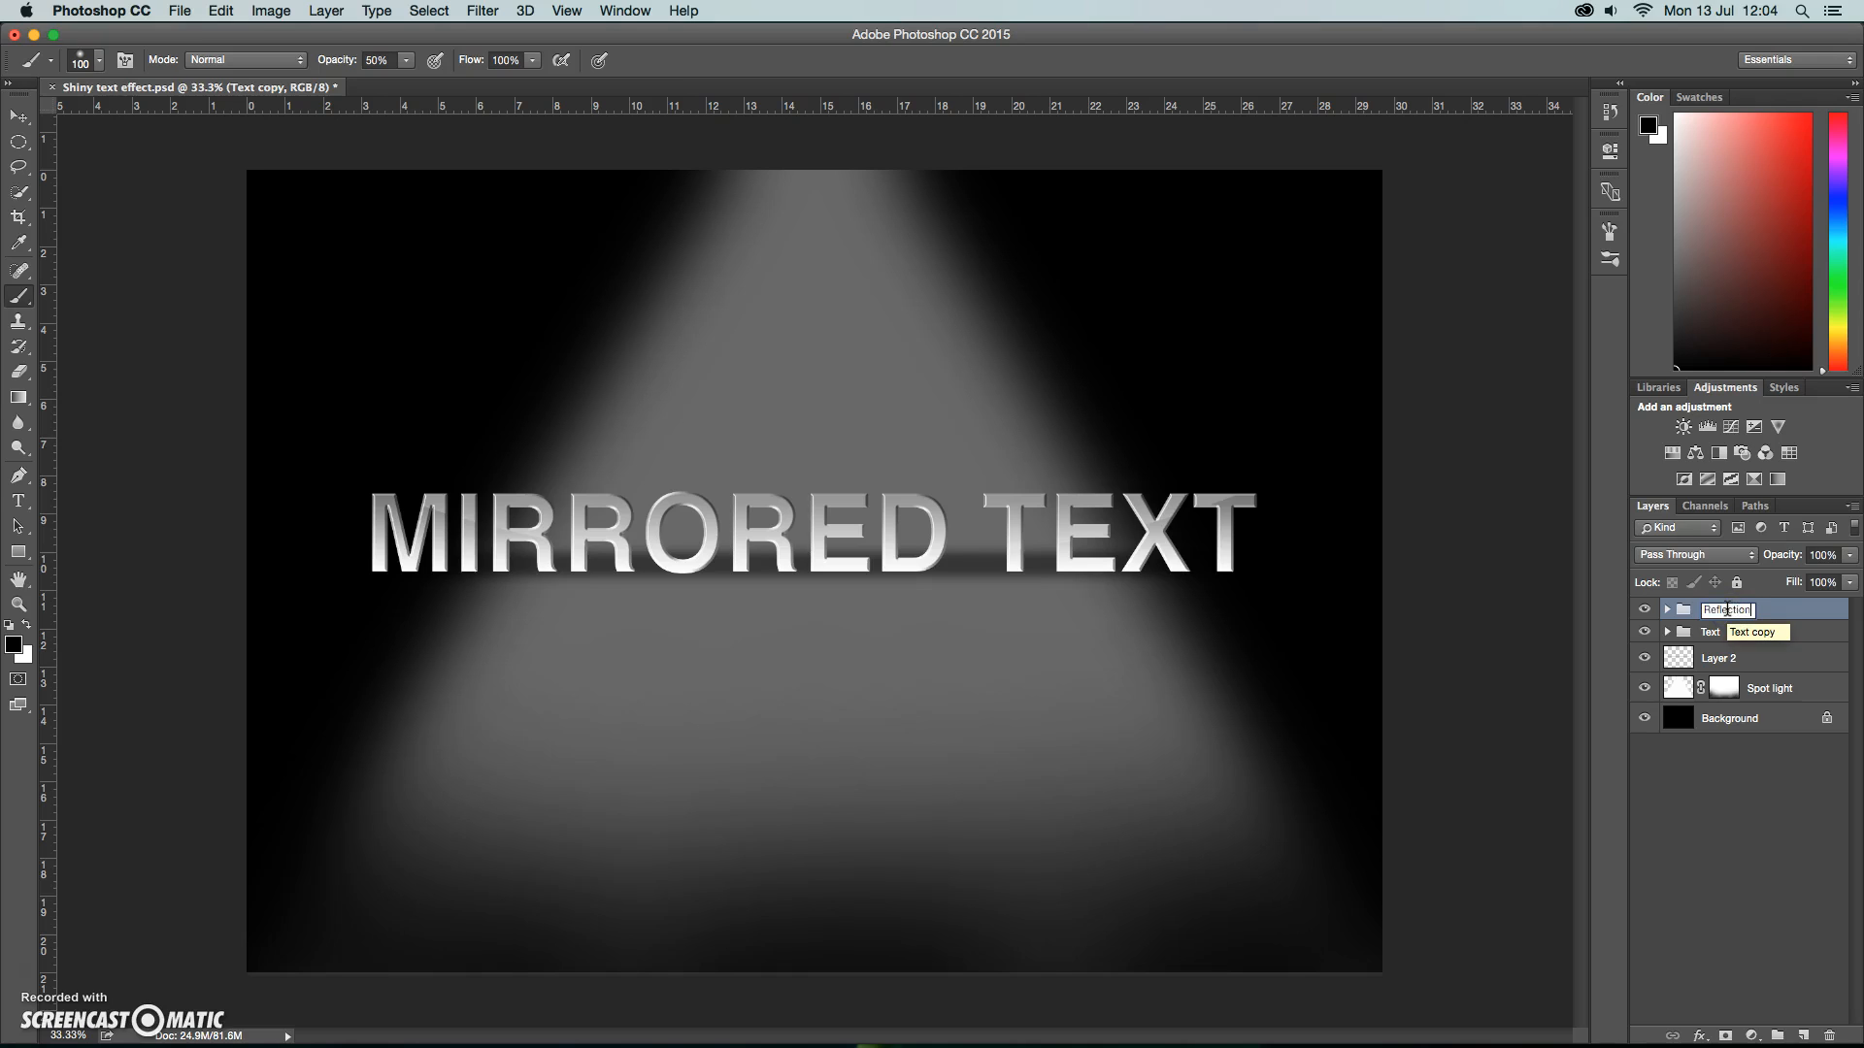
key("Return")
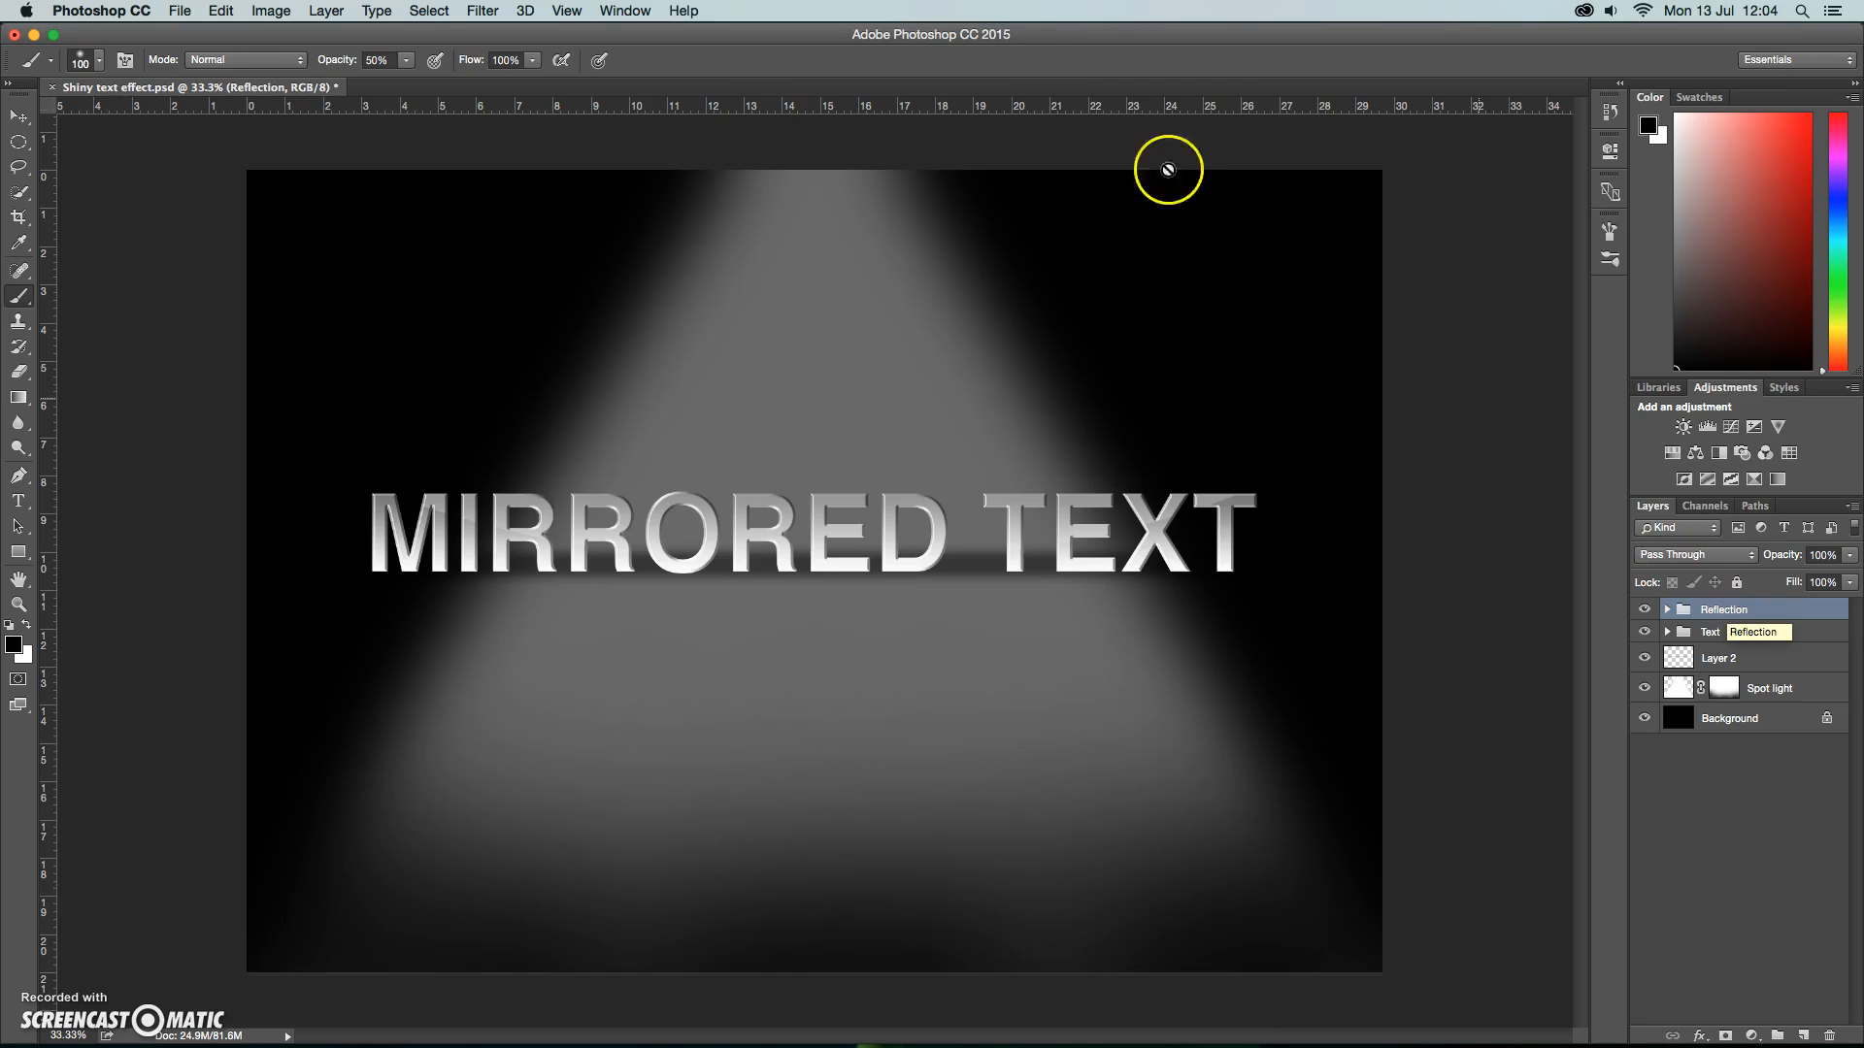
Flip the Reflection group vertically and move it down so it mirrors the lettering from directly beneath its base.
left_click(222, 10)
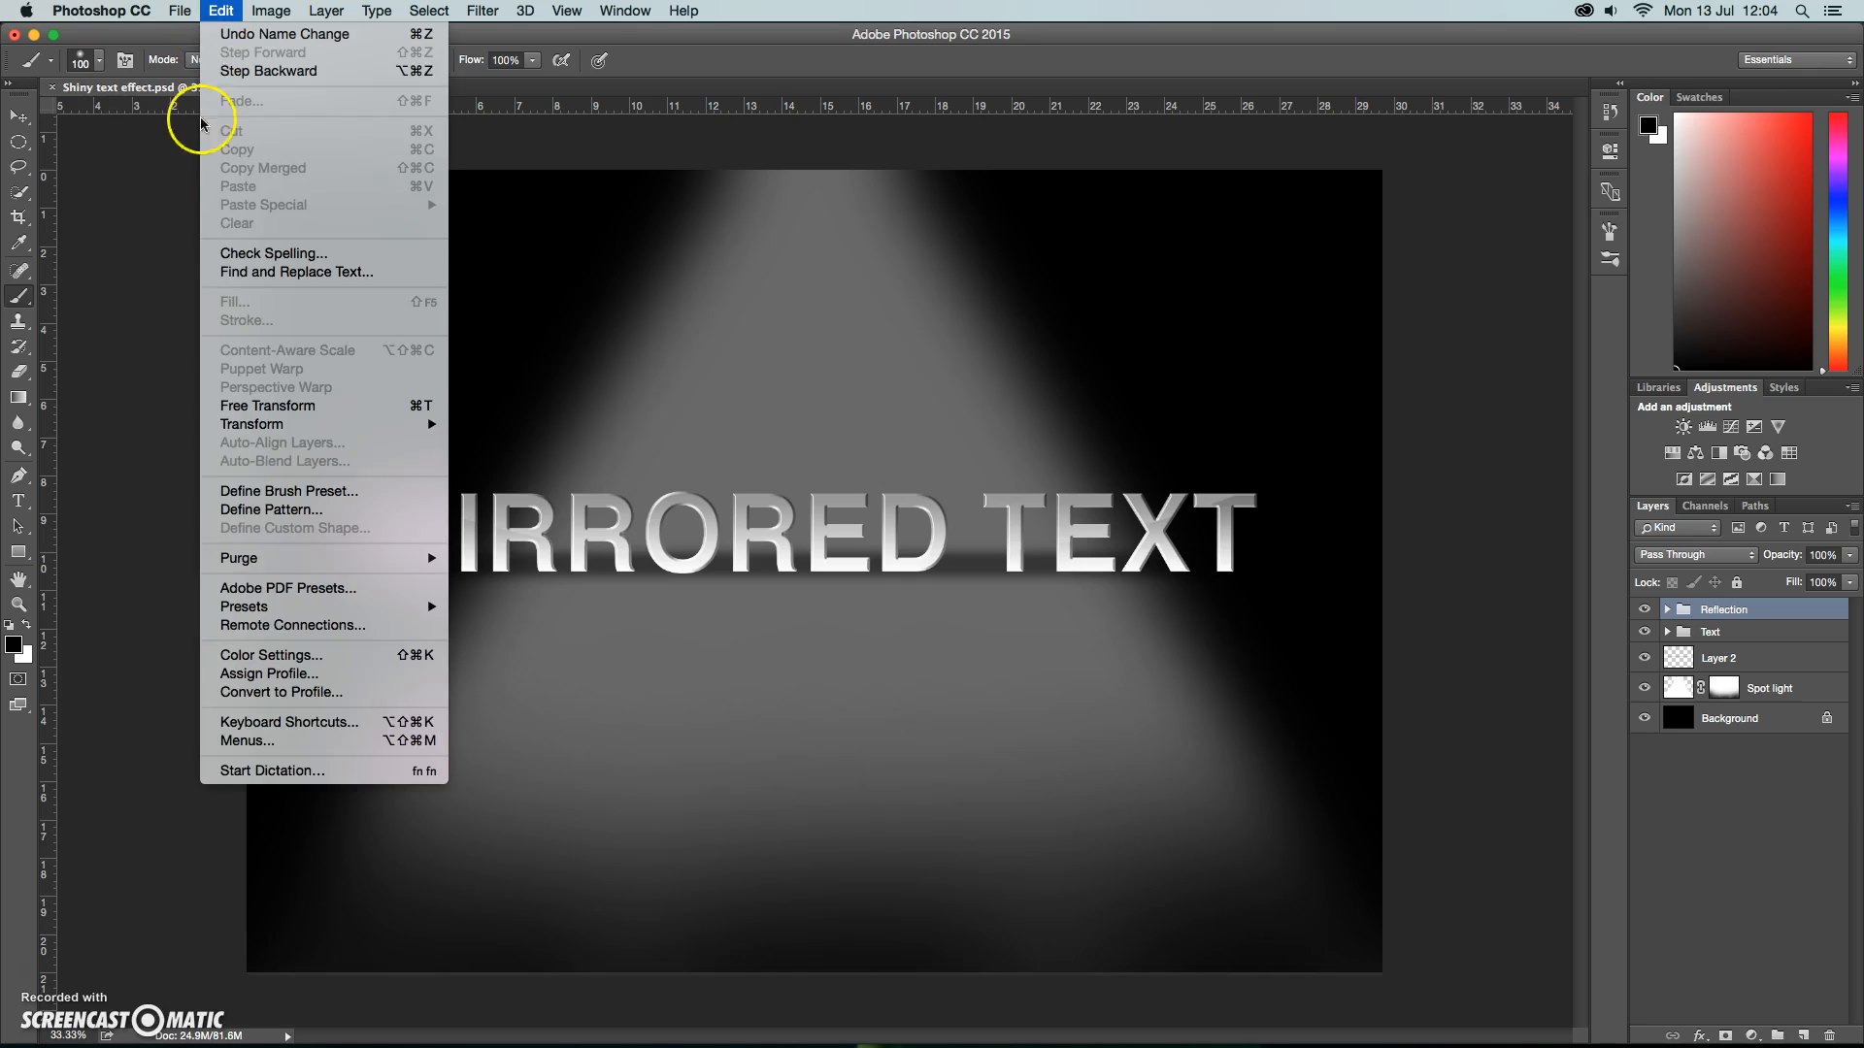
mouse_move(261, 430)
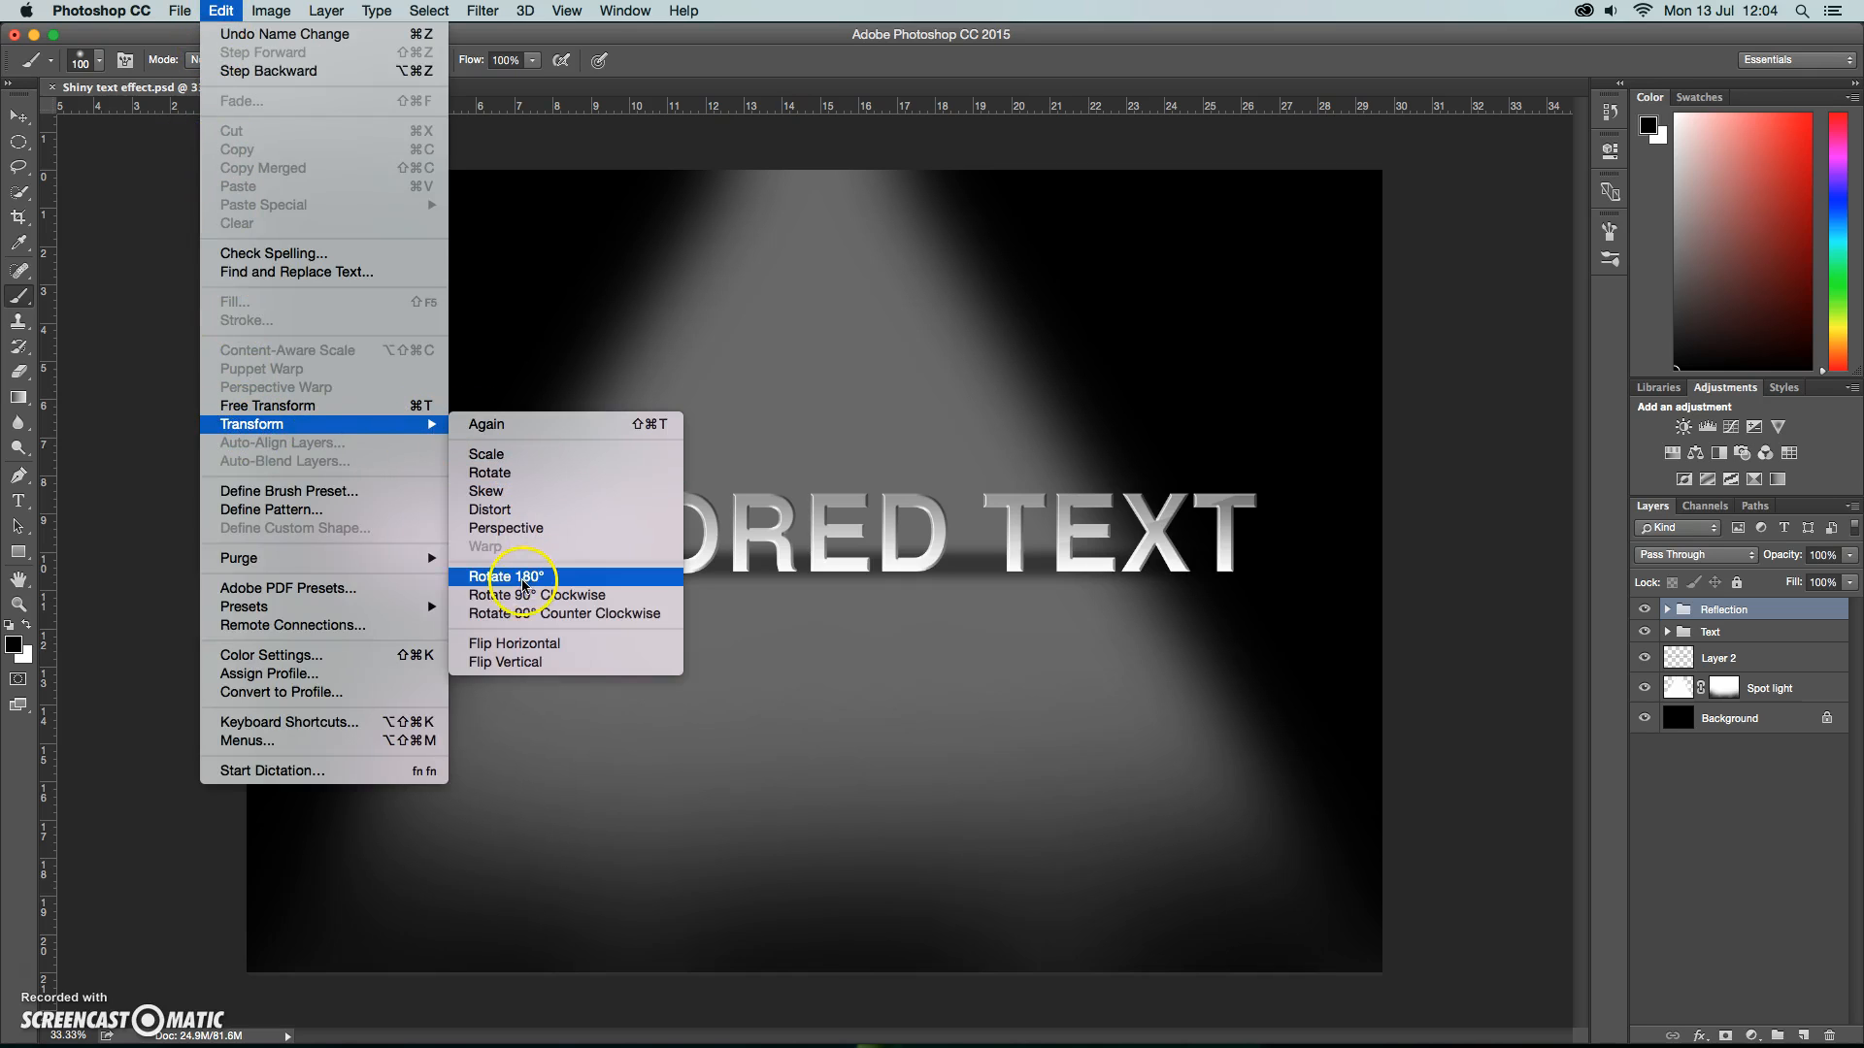
left_click(525, 664)
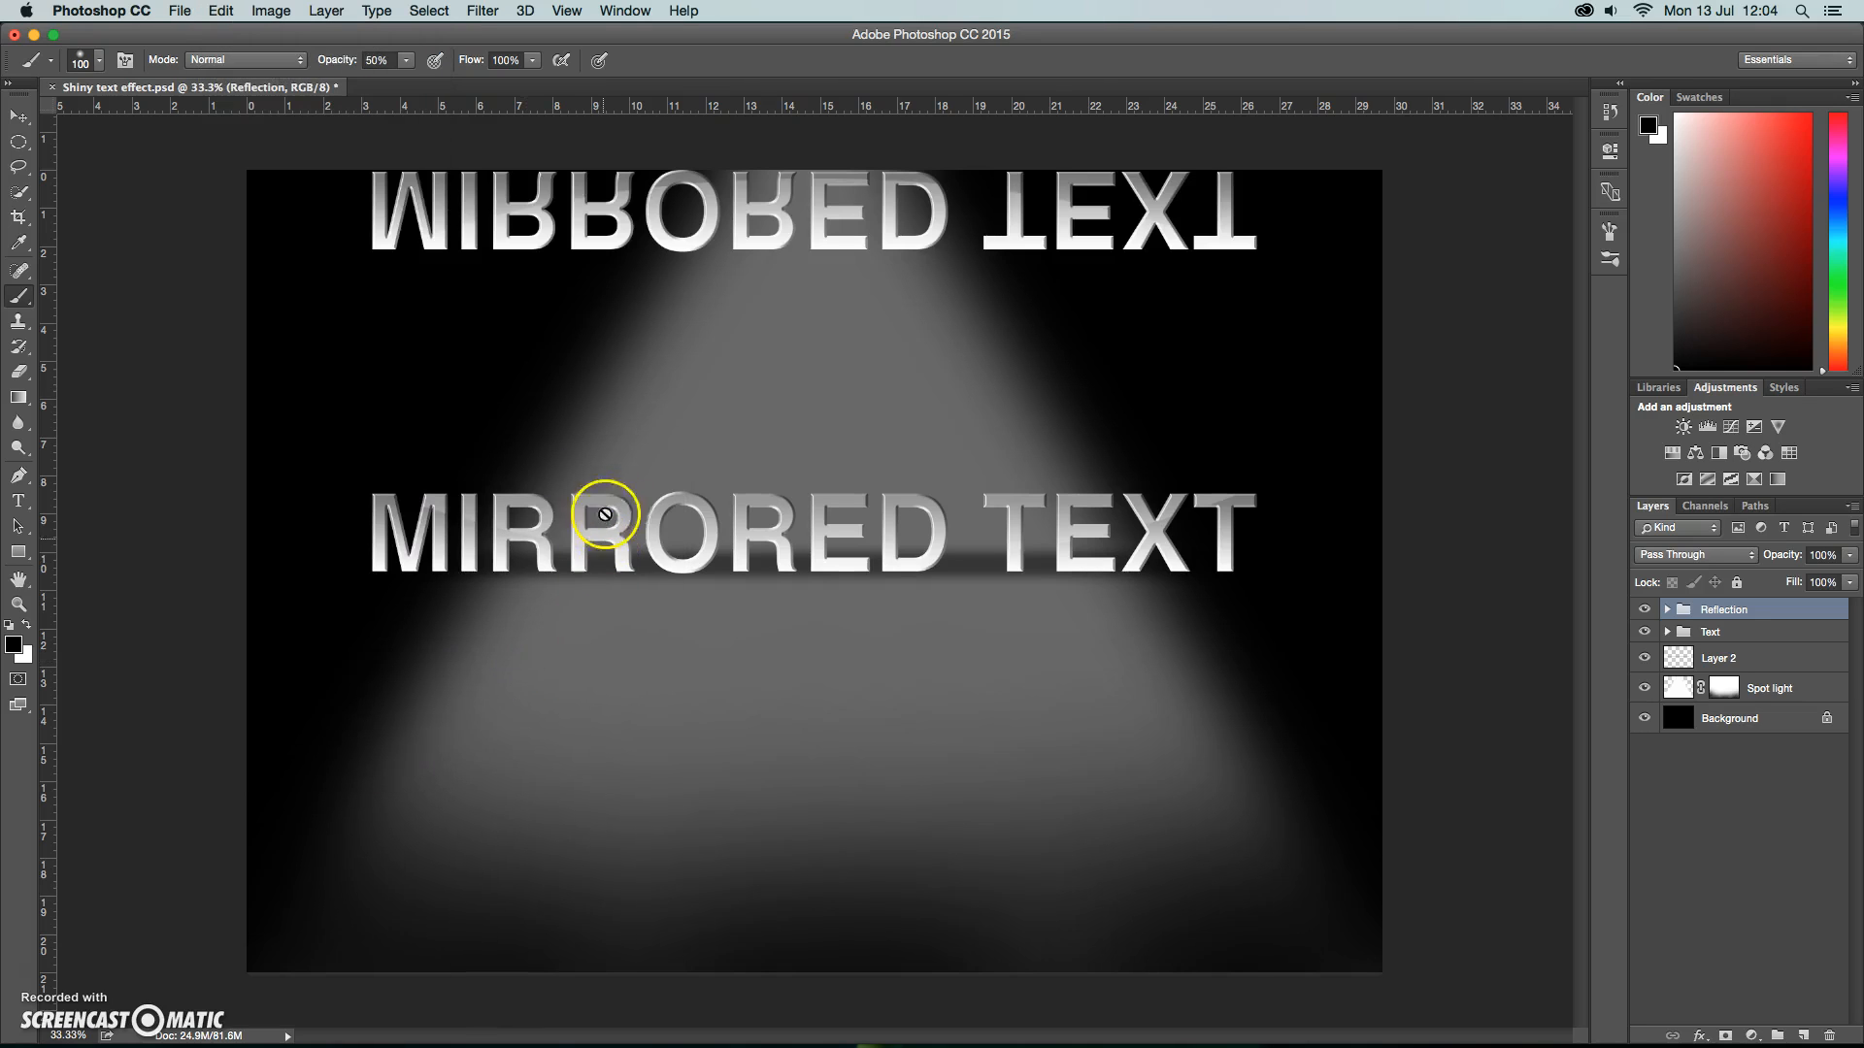
left_click(21, 116)
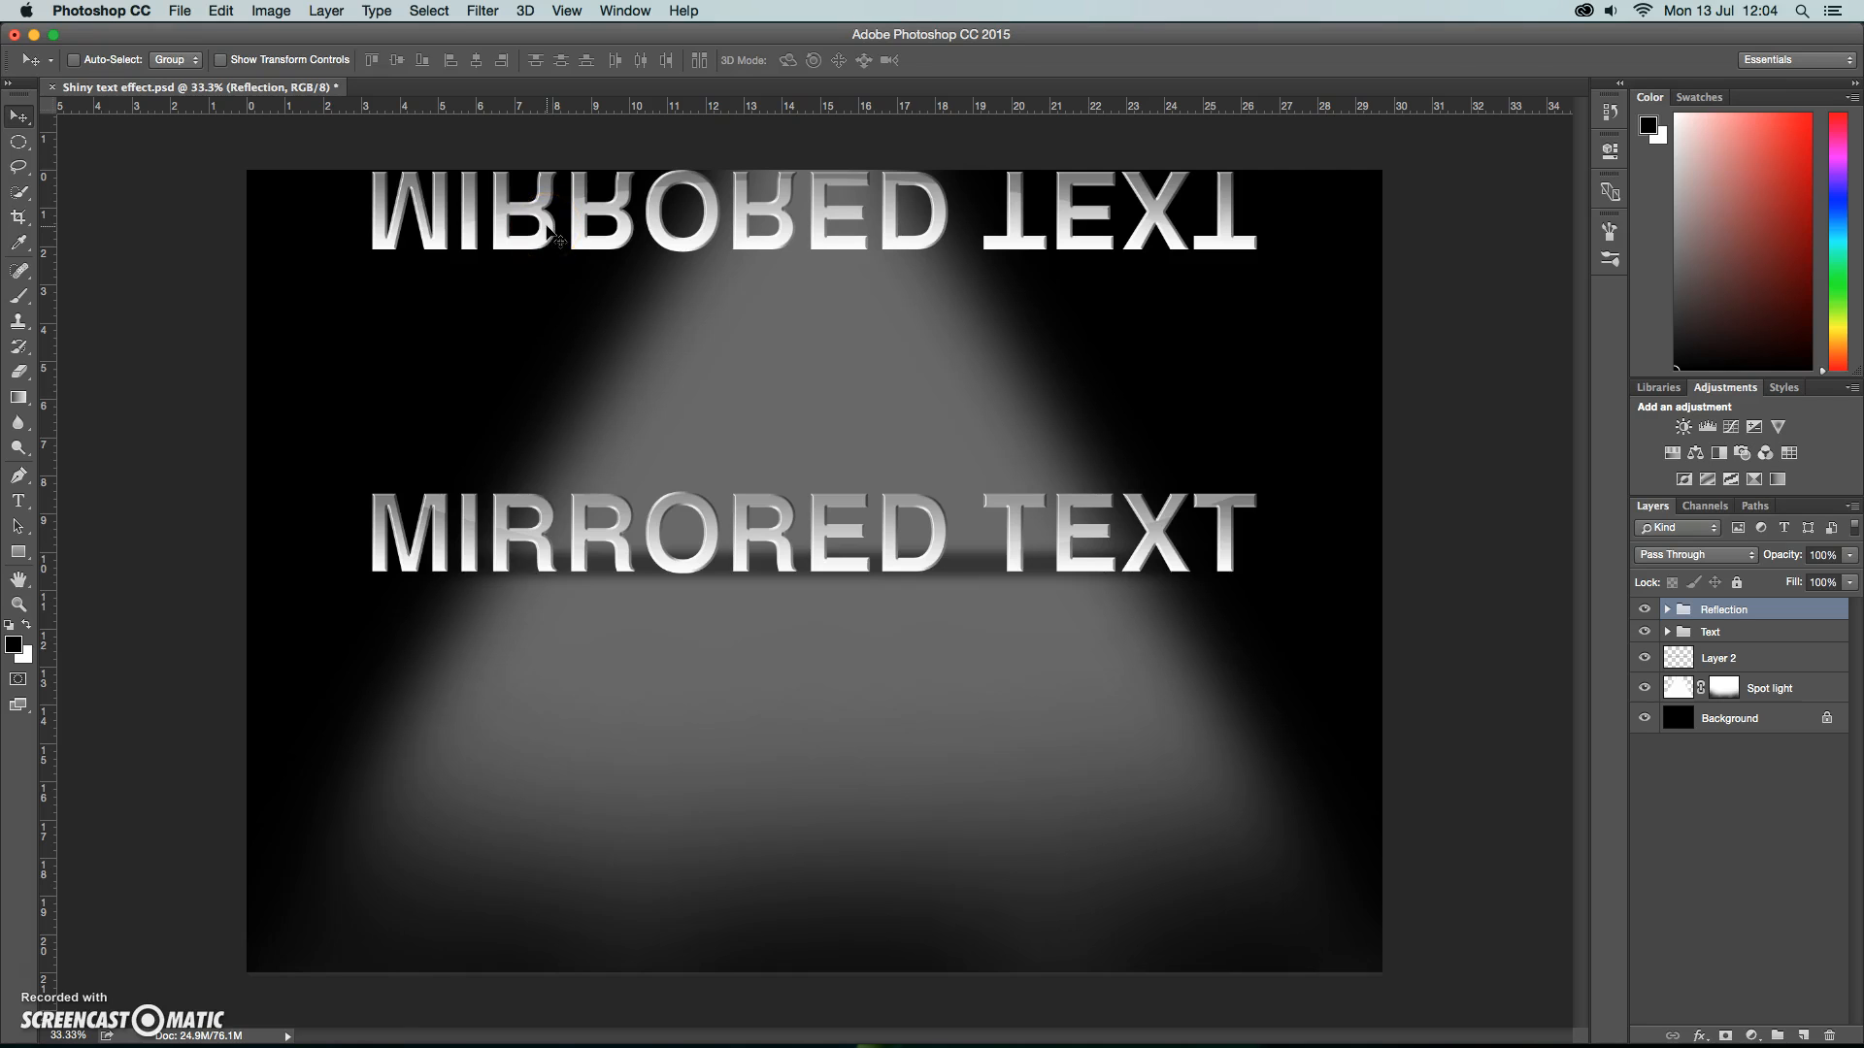
left_click_drag(550, 222, 561, 613)
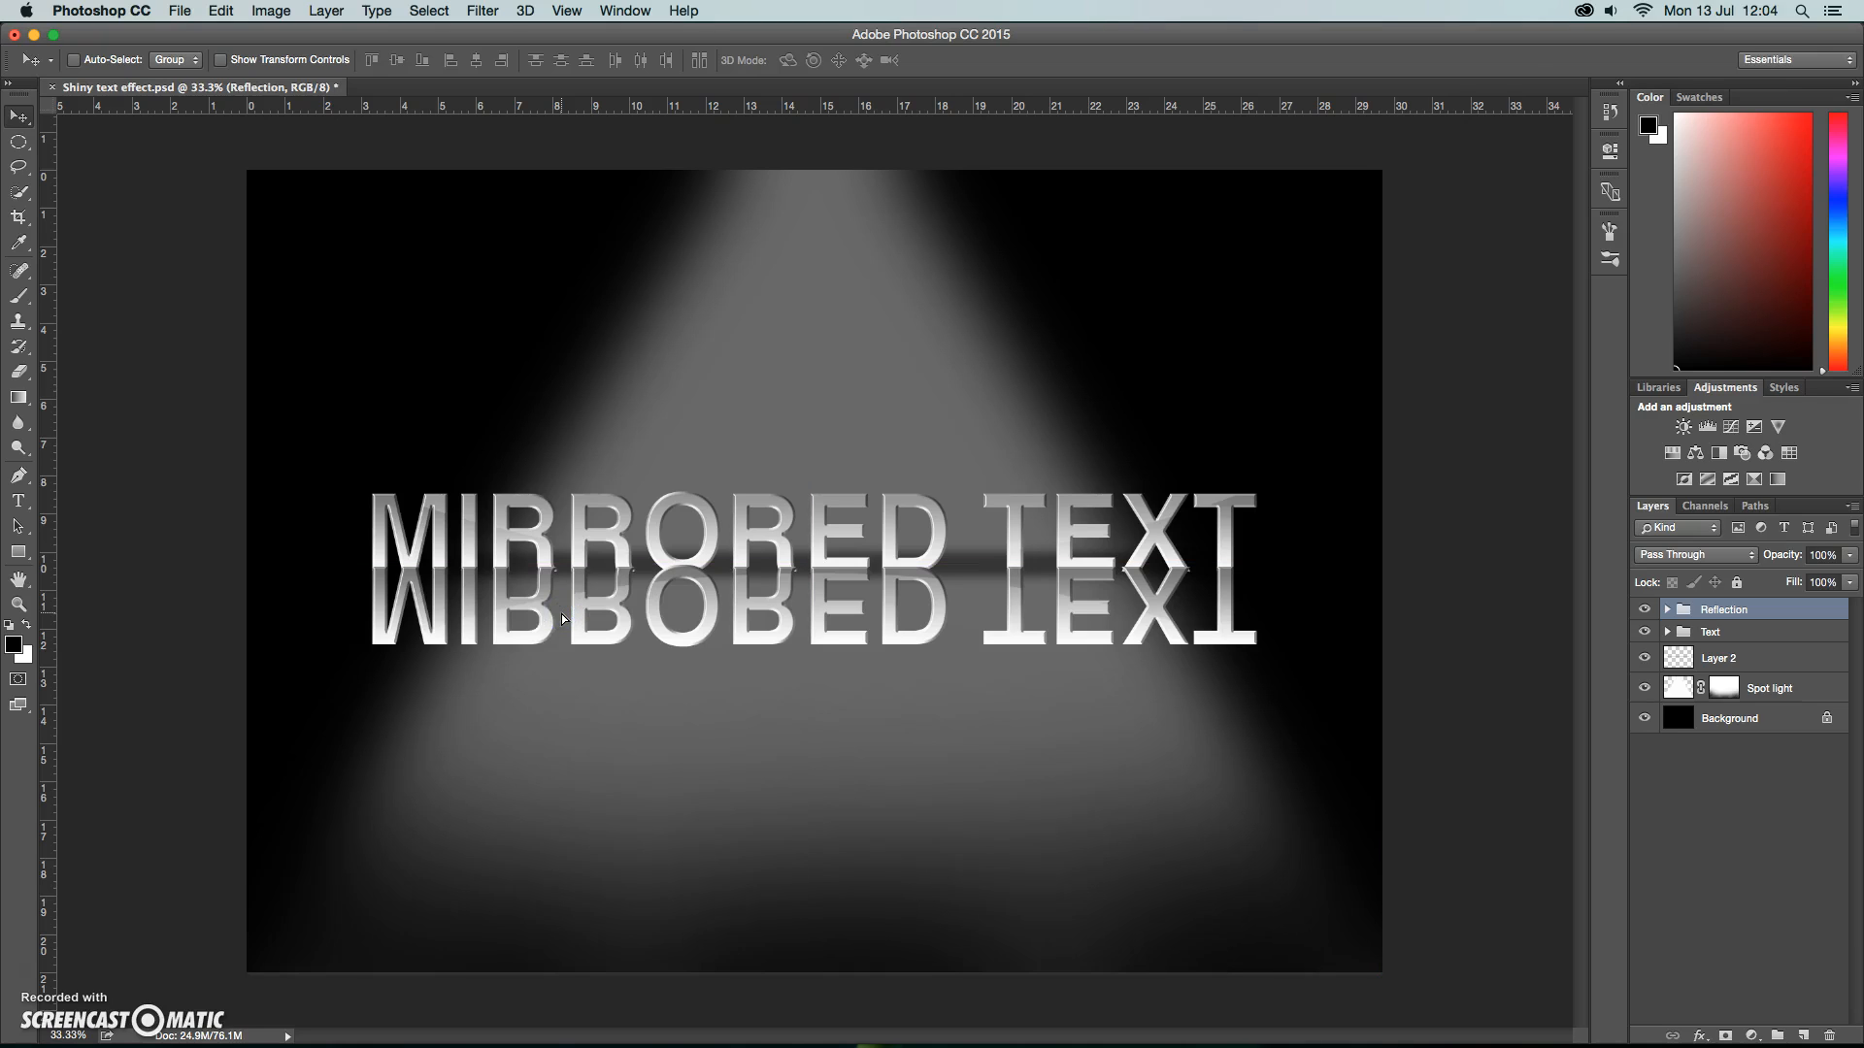
Lower the Reflection group's opacity to 24%.
left_click_drag(1855, 558, 1784, 580)
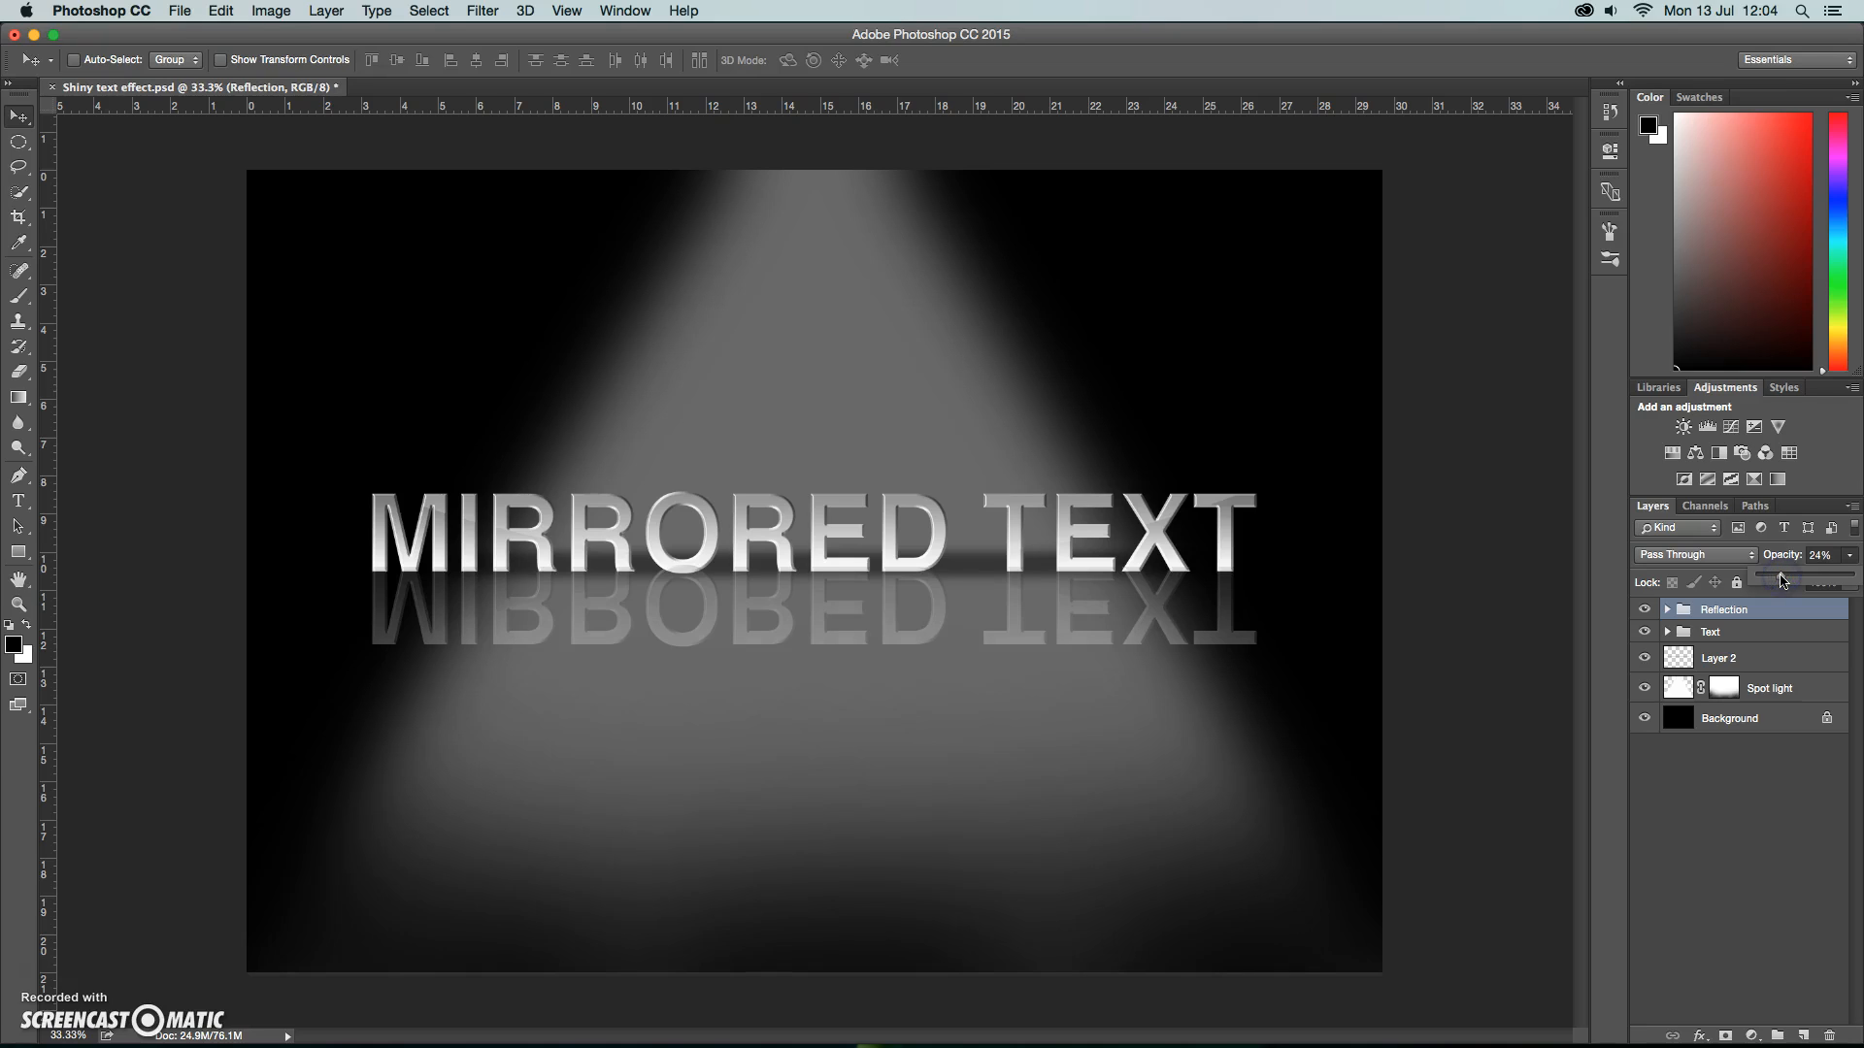
left_click_drag(1782, 579, 1776, 581)
Try toggling the Reverse option in the Gradient Overlay of the Reflection group's MIRRORED TEXT layer, leaving it enabled.
left_click(1666, 611)
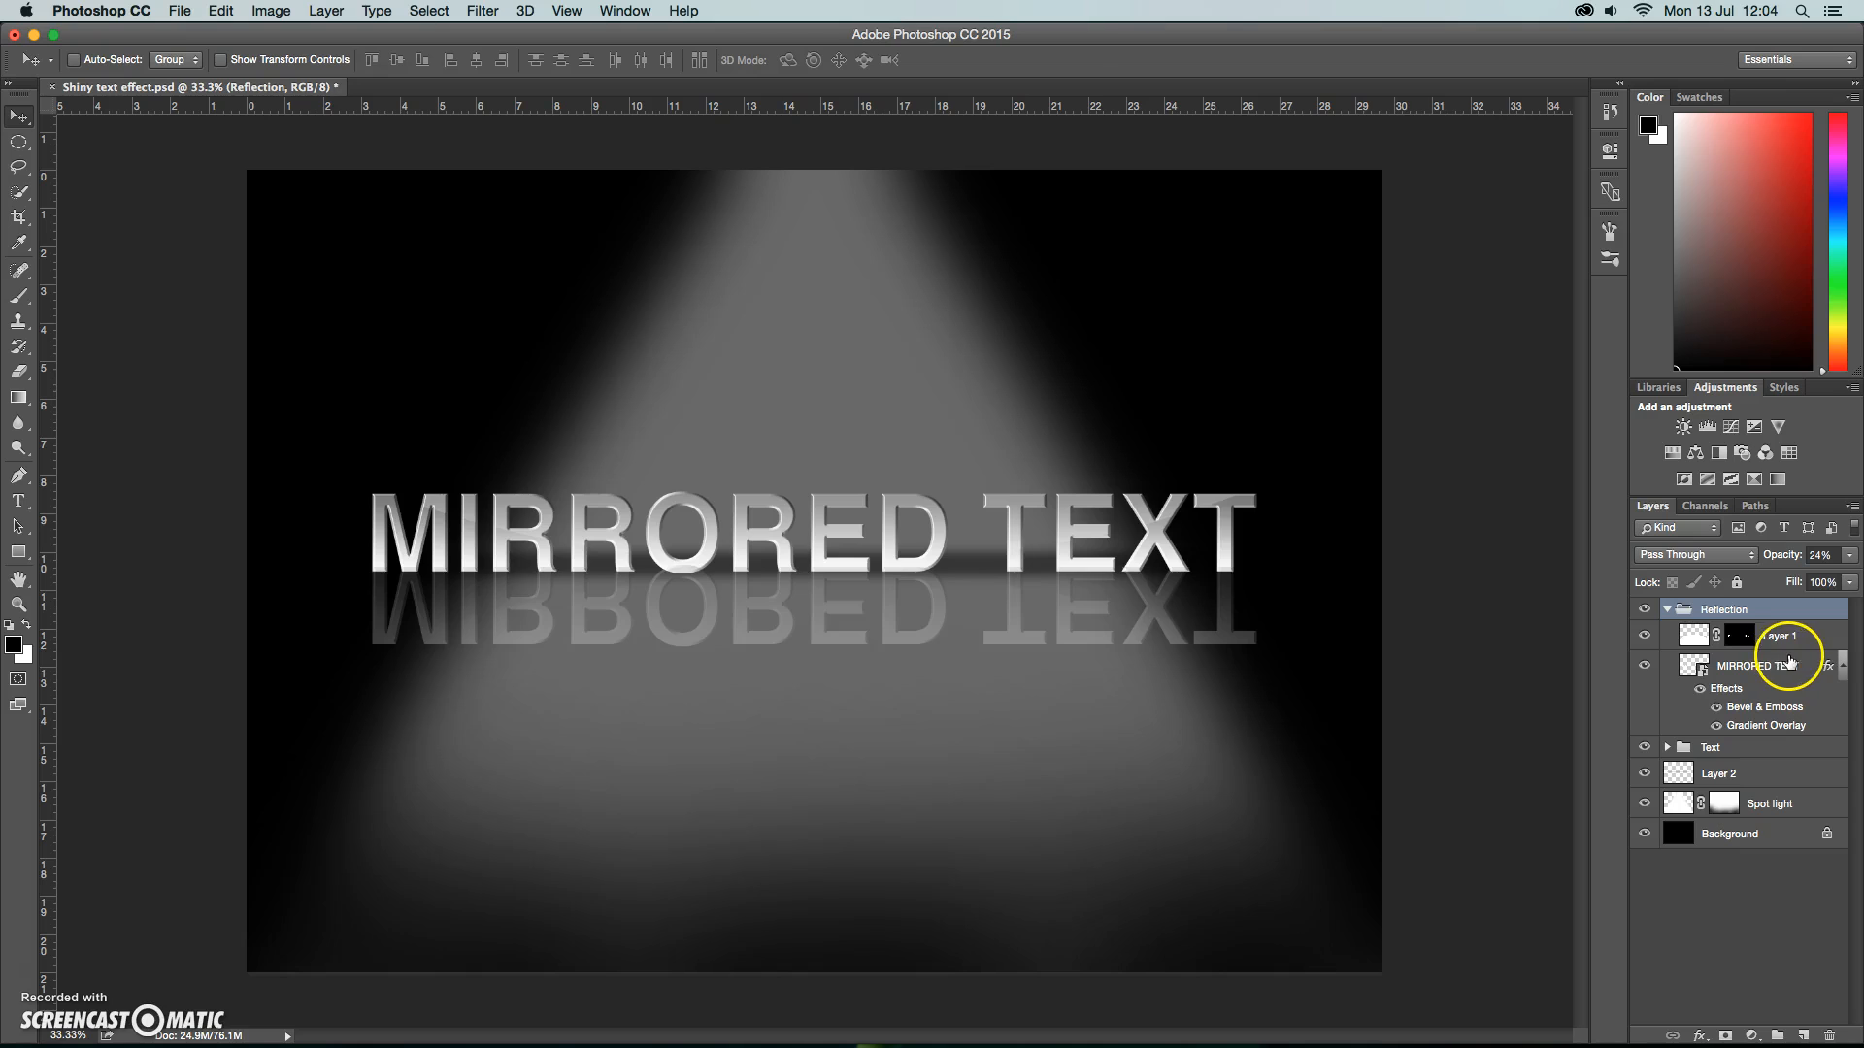
double_click(1772, 726)
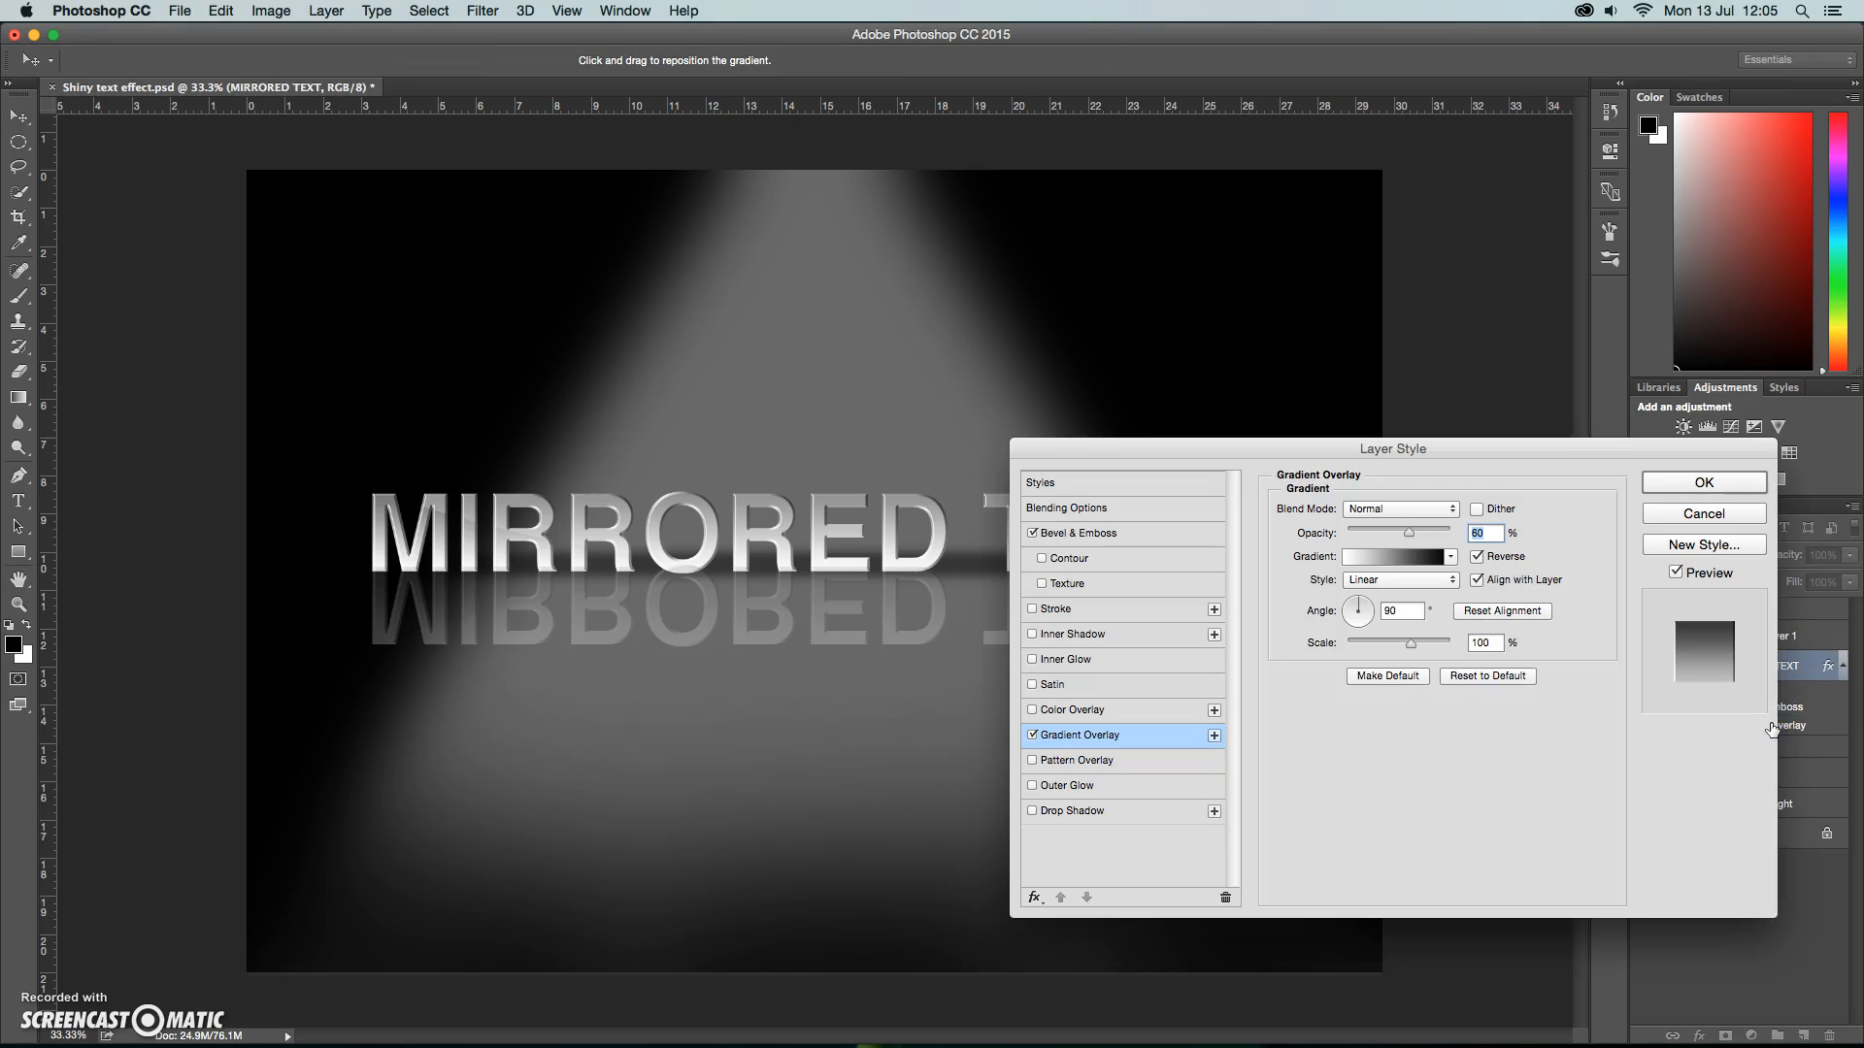
left_click(1477, 560)
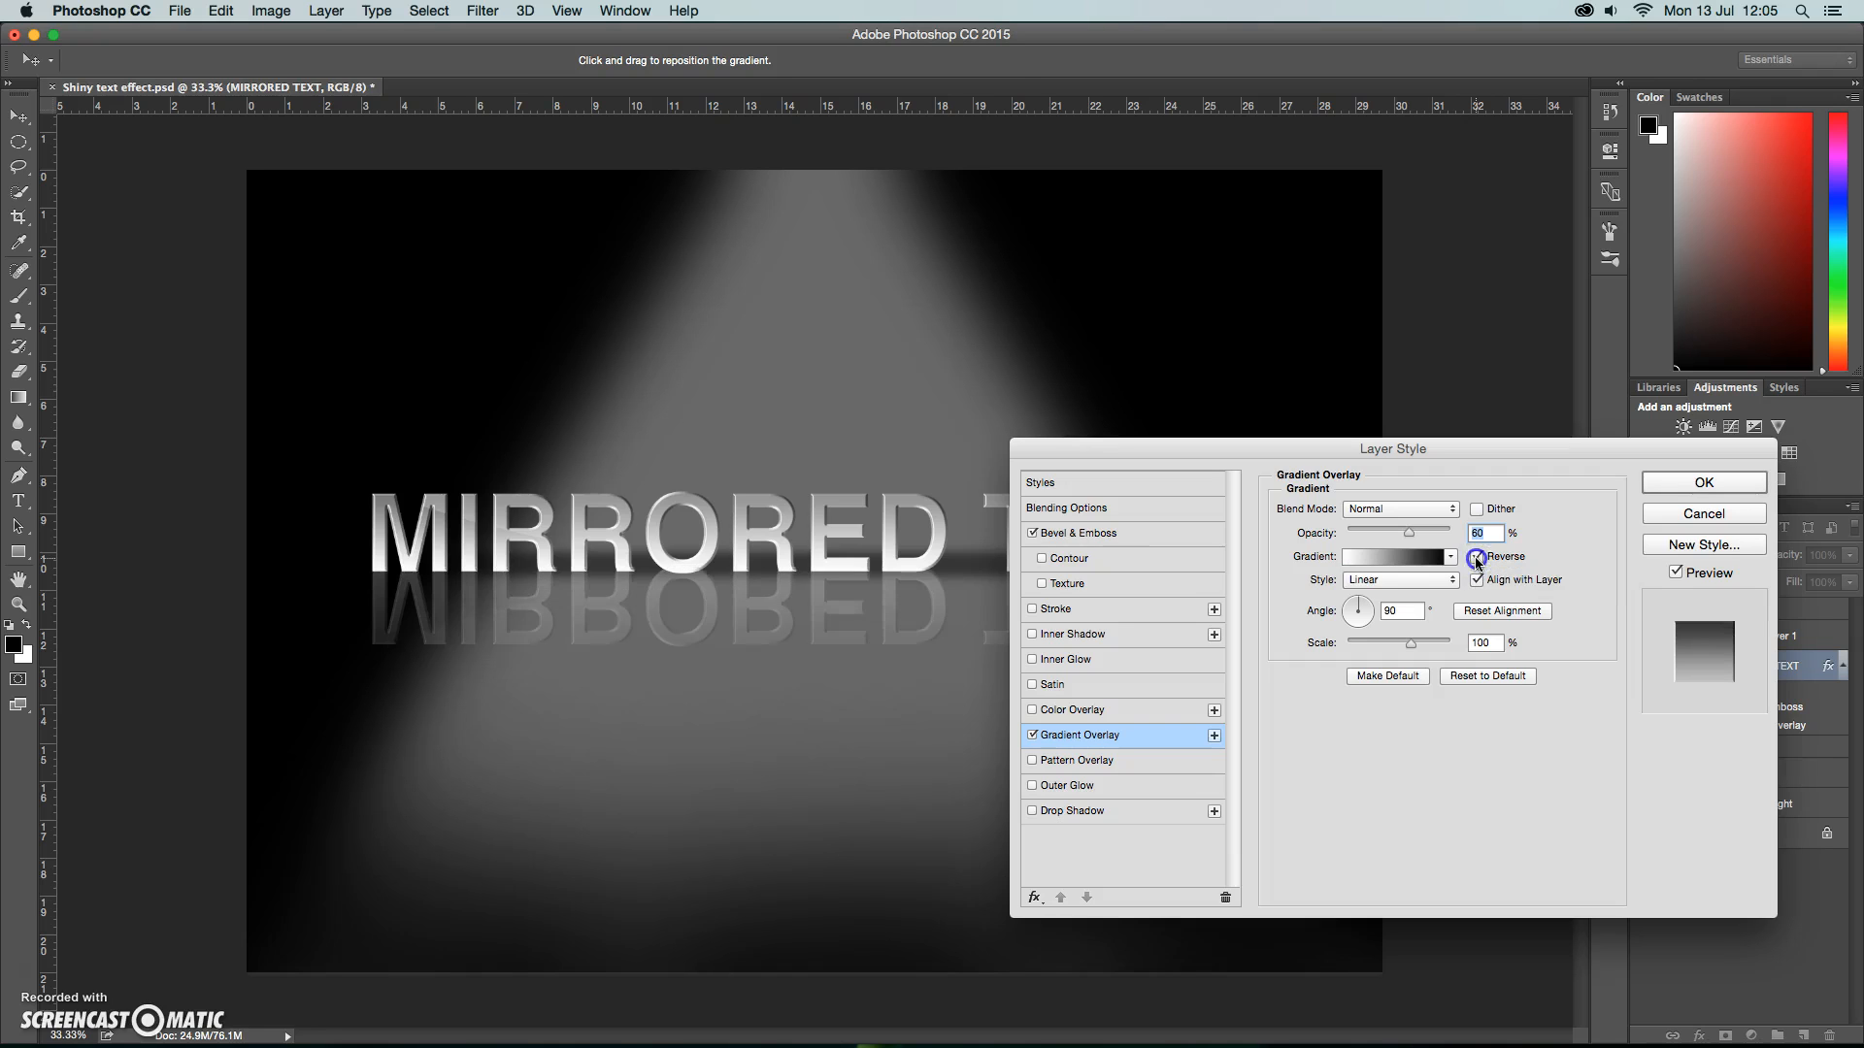
left_click(1682, 490)
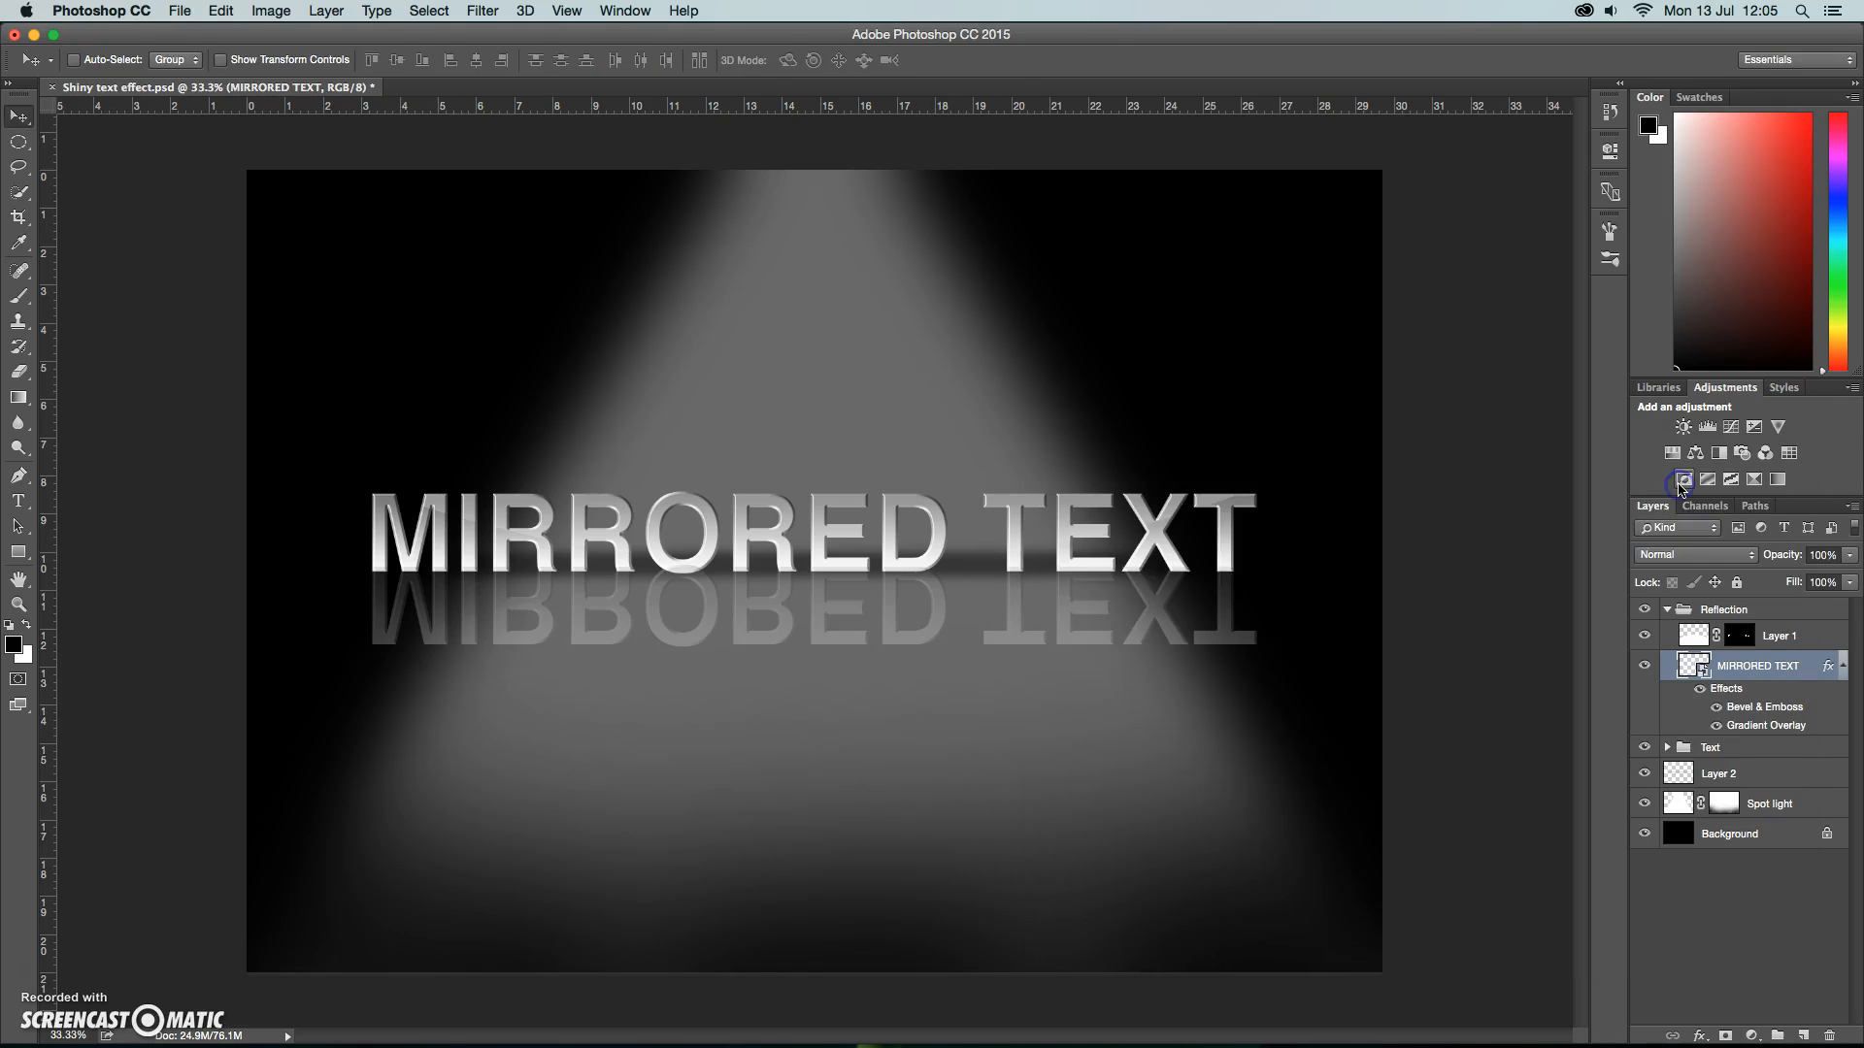
left_click(1669, 611)
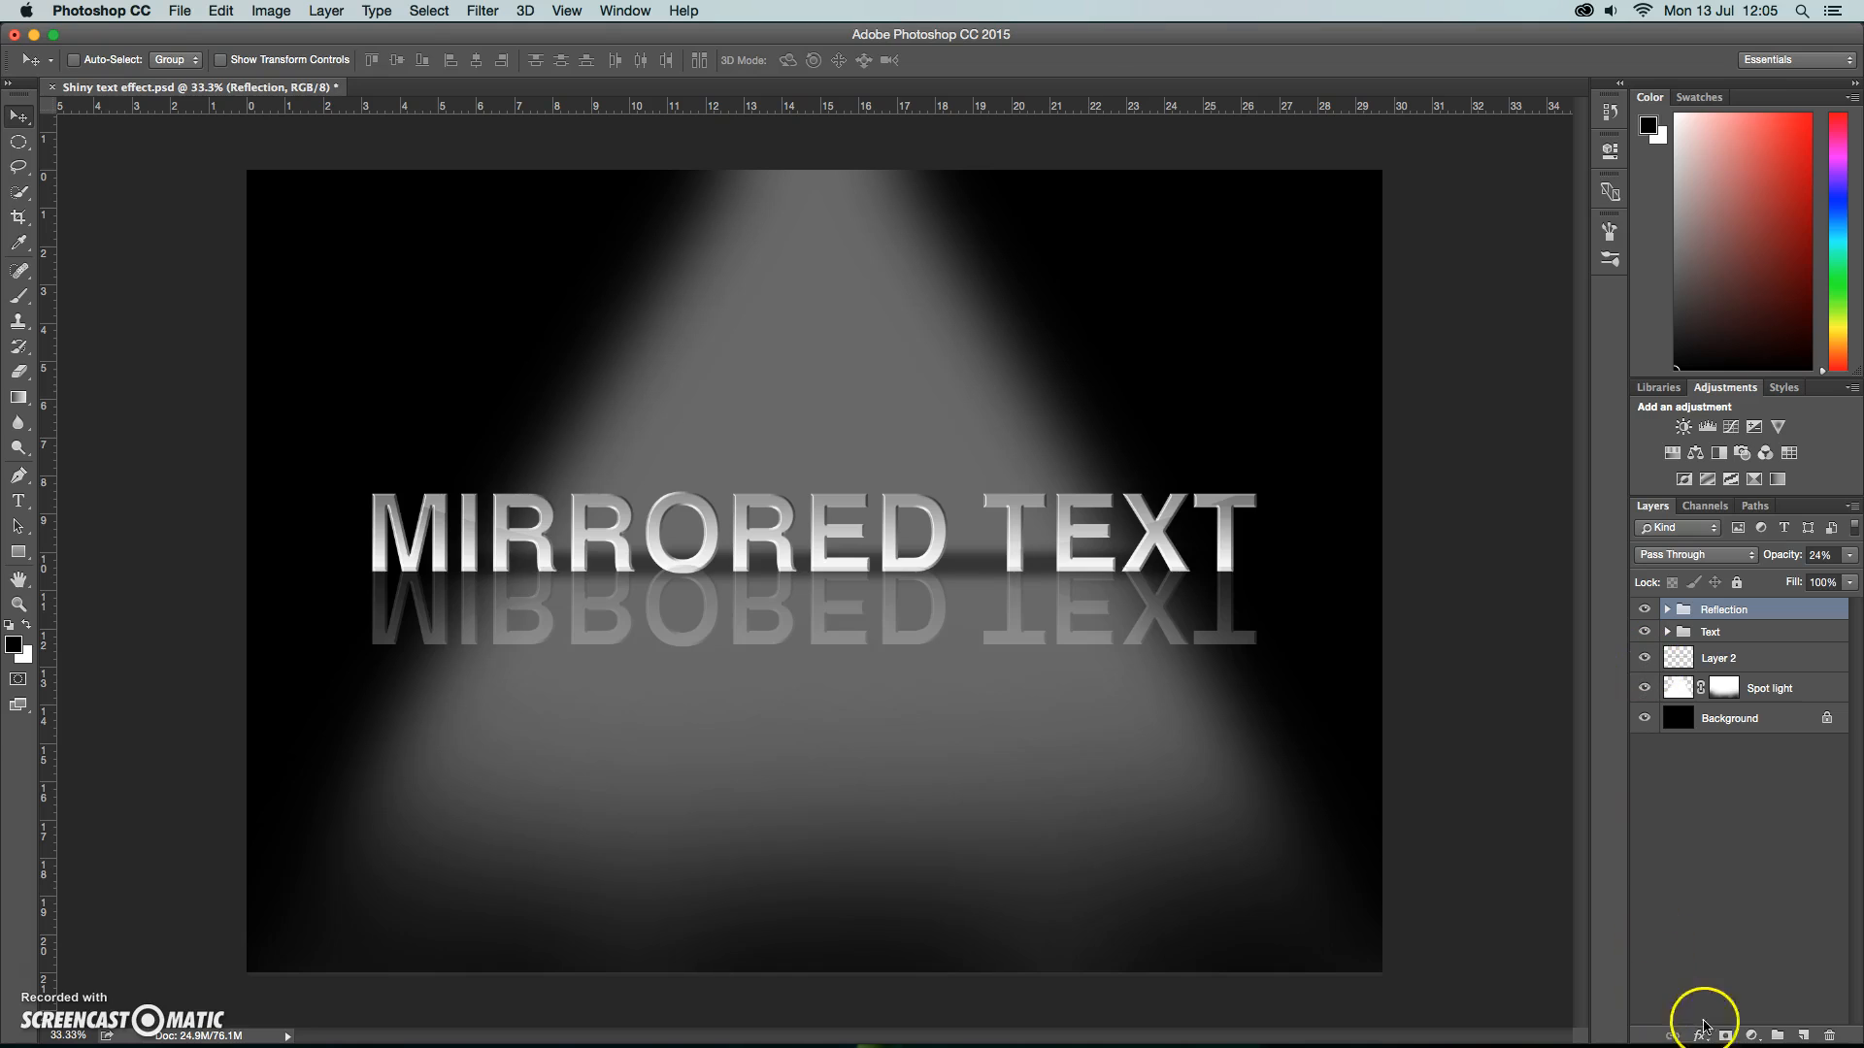
Add a layer mask to the Reflection group and set up a 1040 px soft brush with 100% opacity.
left_click(1726, 1035)
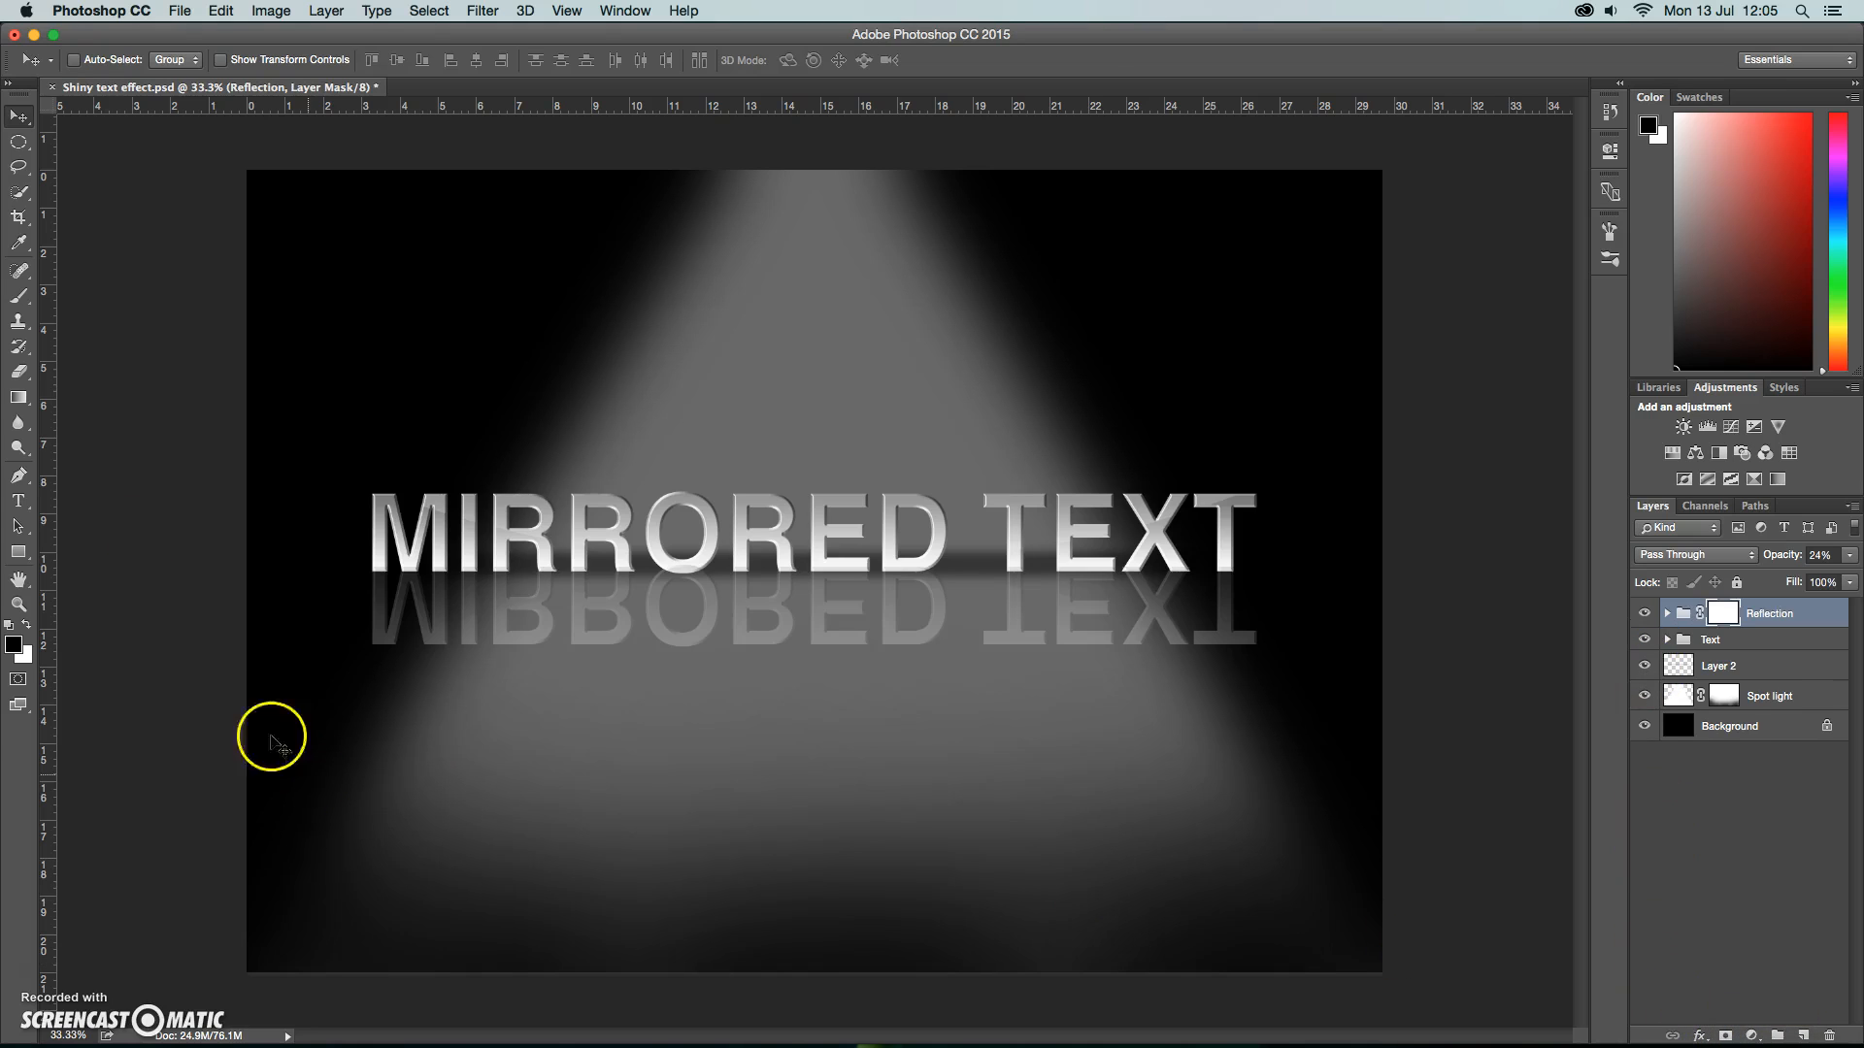
left_click(18, 297)
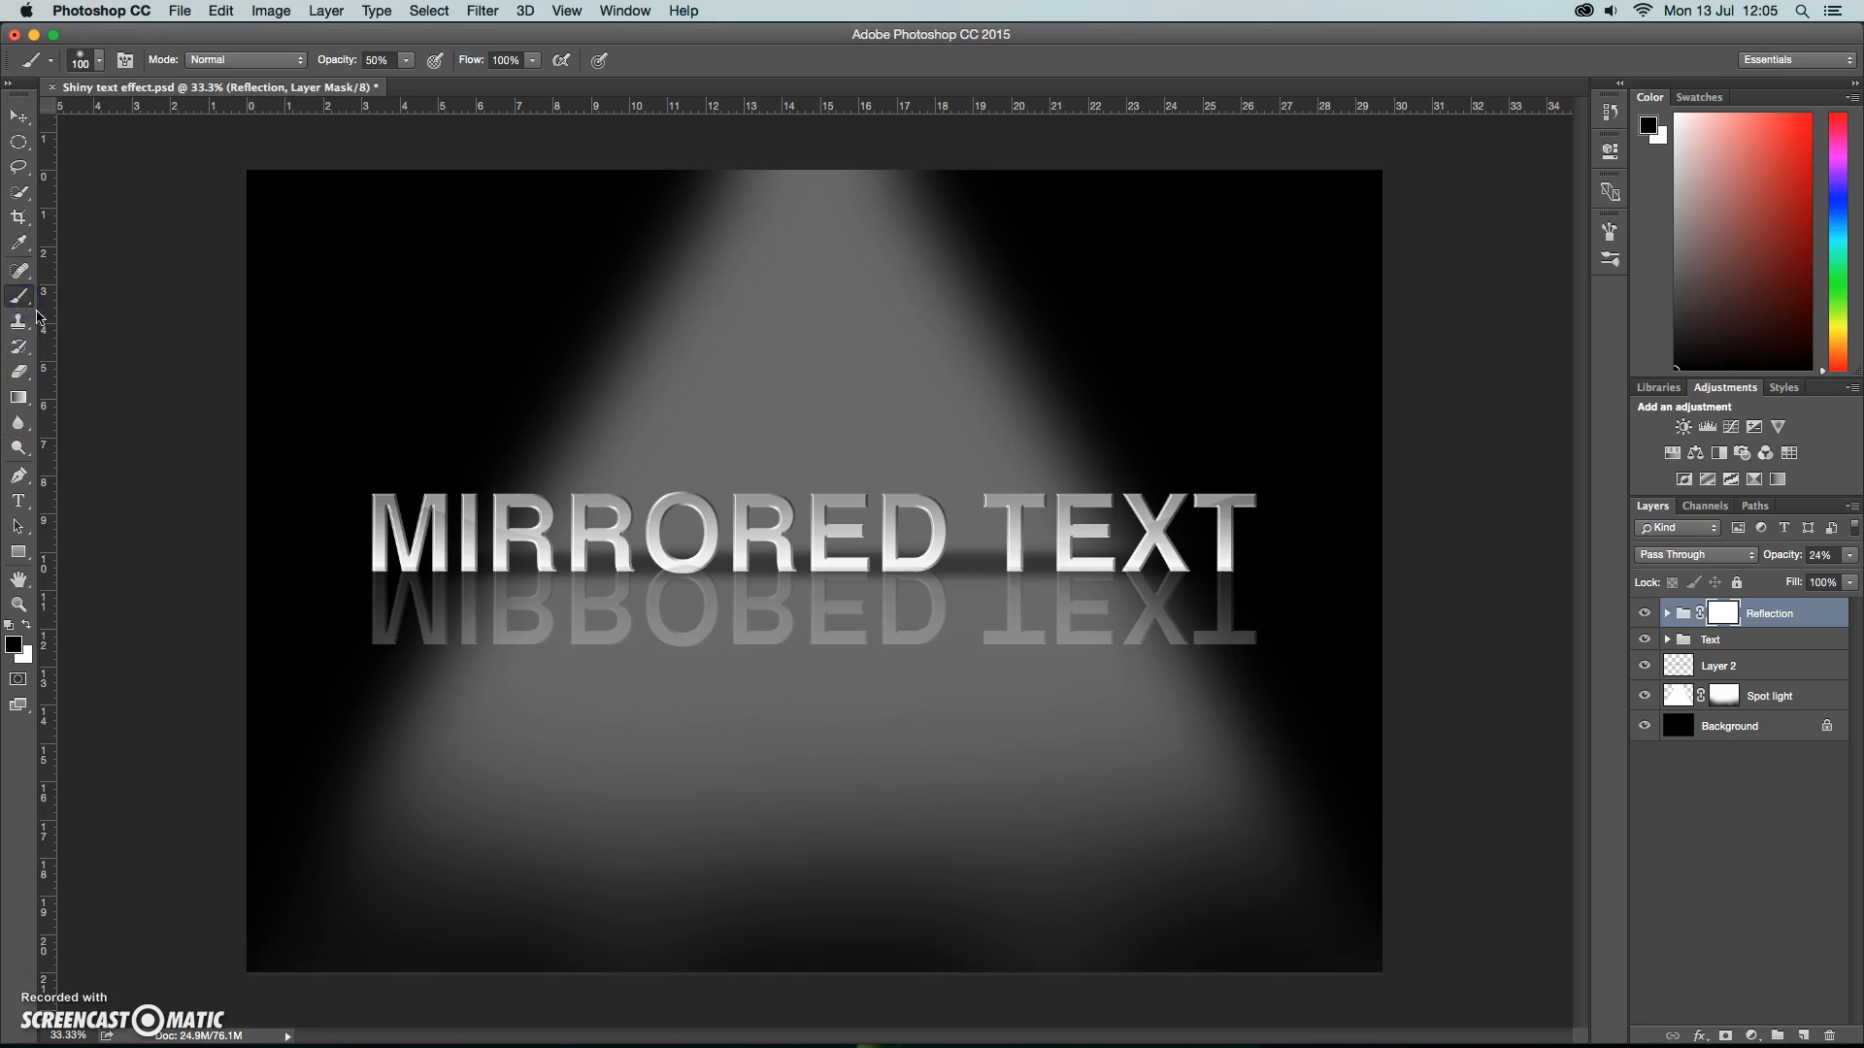
left_click(408, 60)
left_click_drag(460, 85, 464, 86)
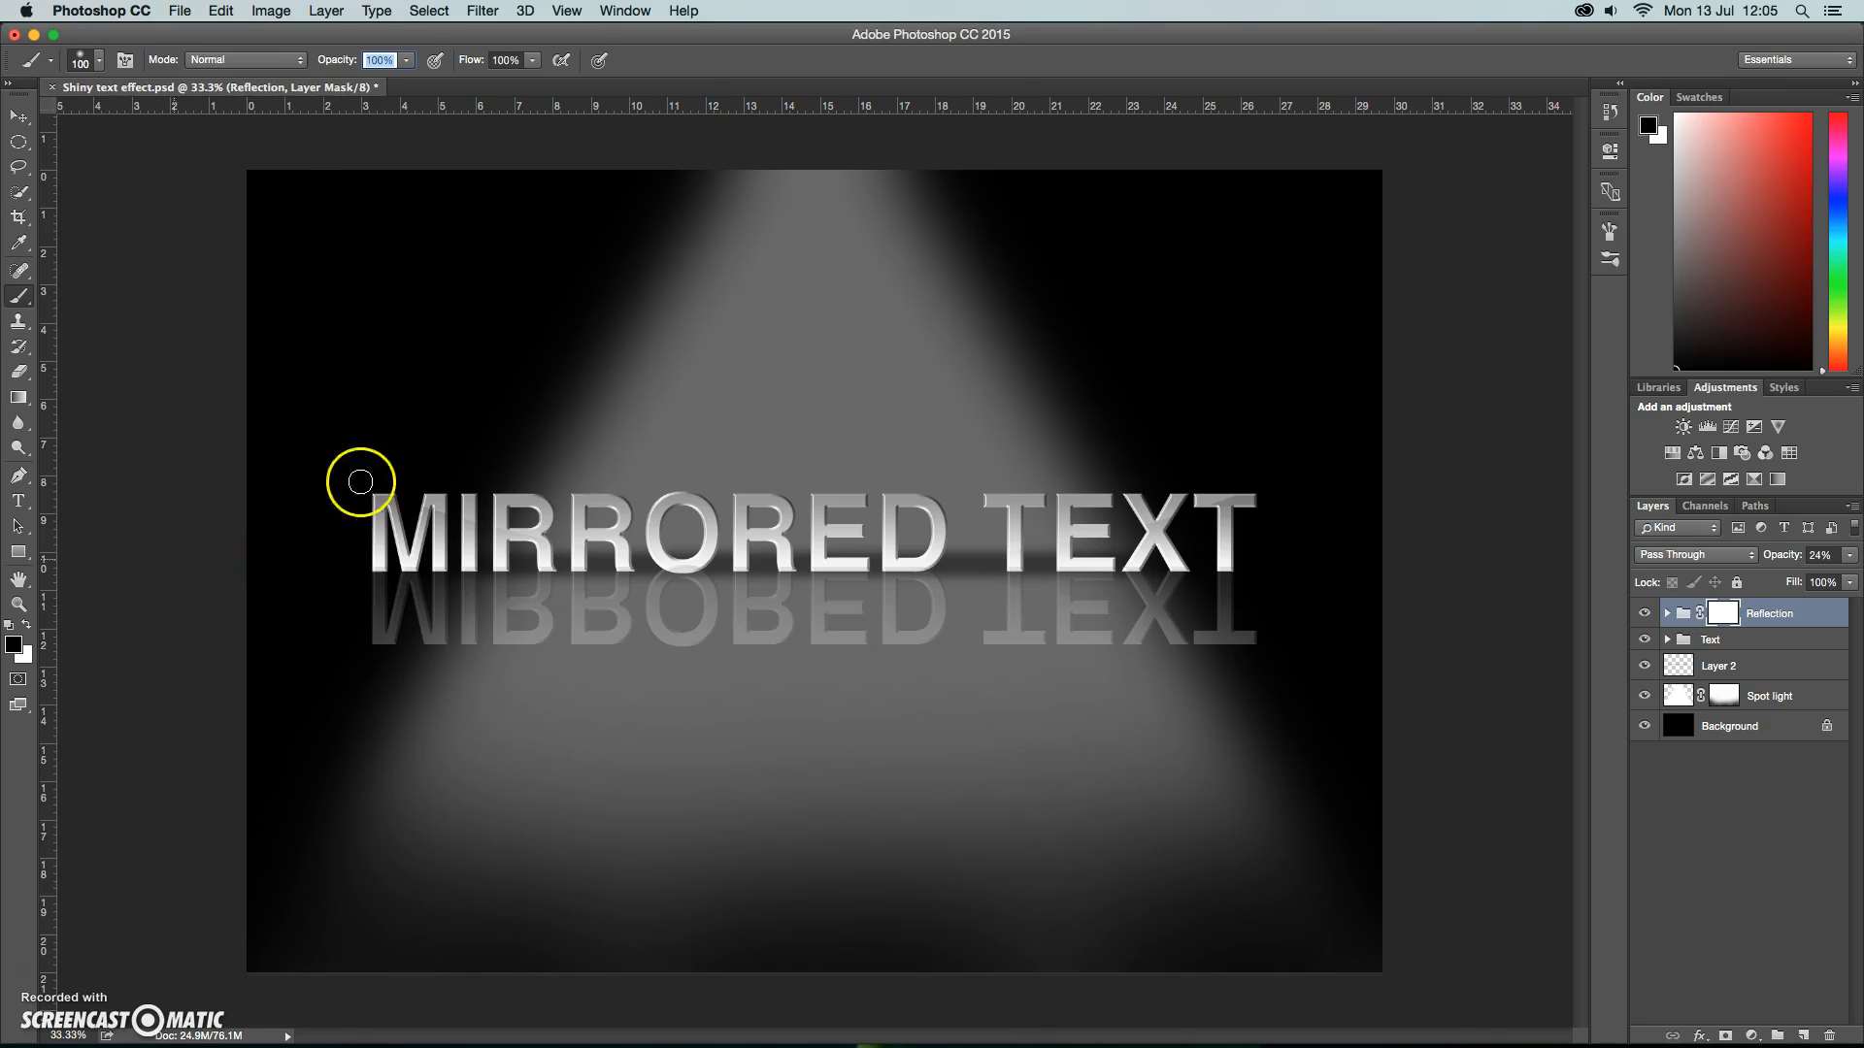
left_click(85, 60)
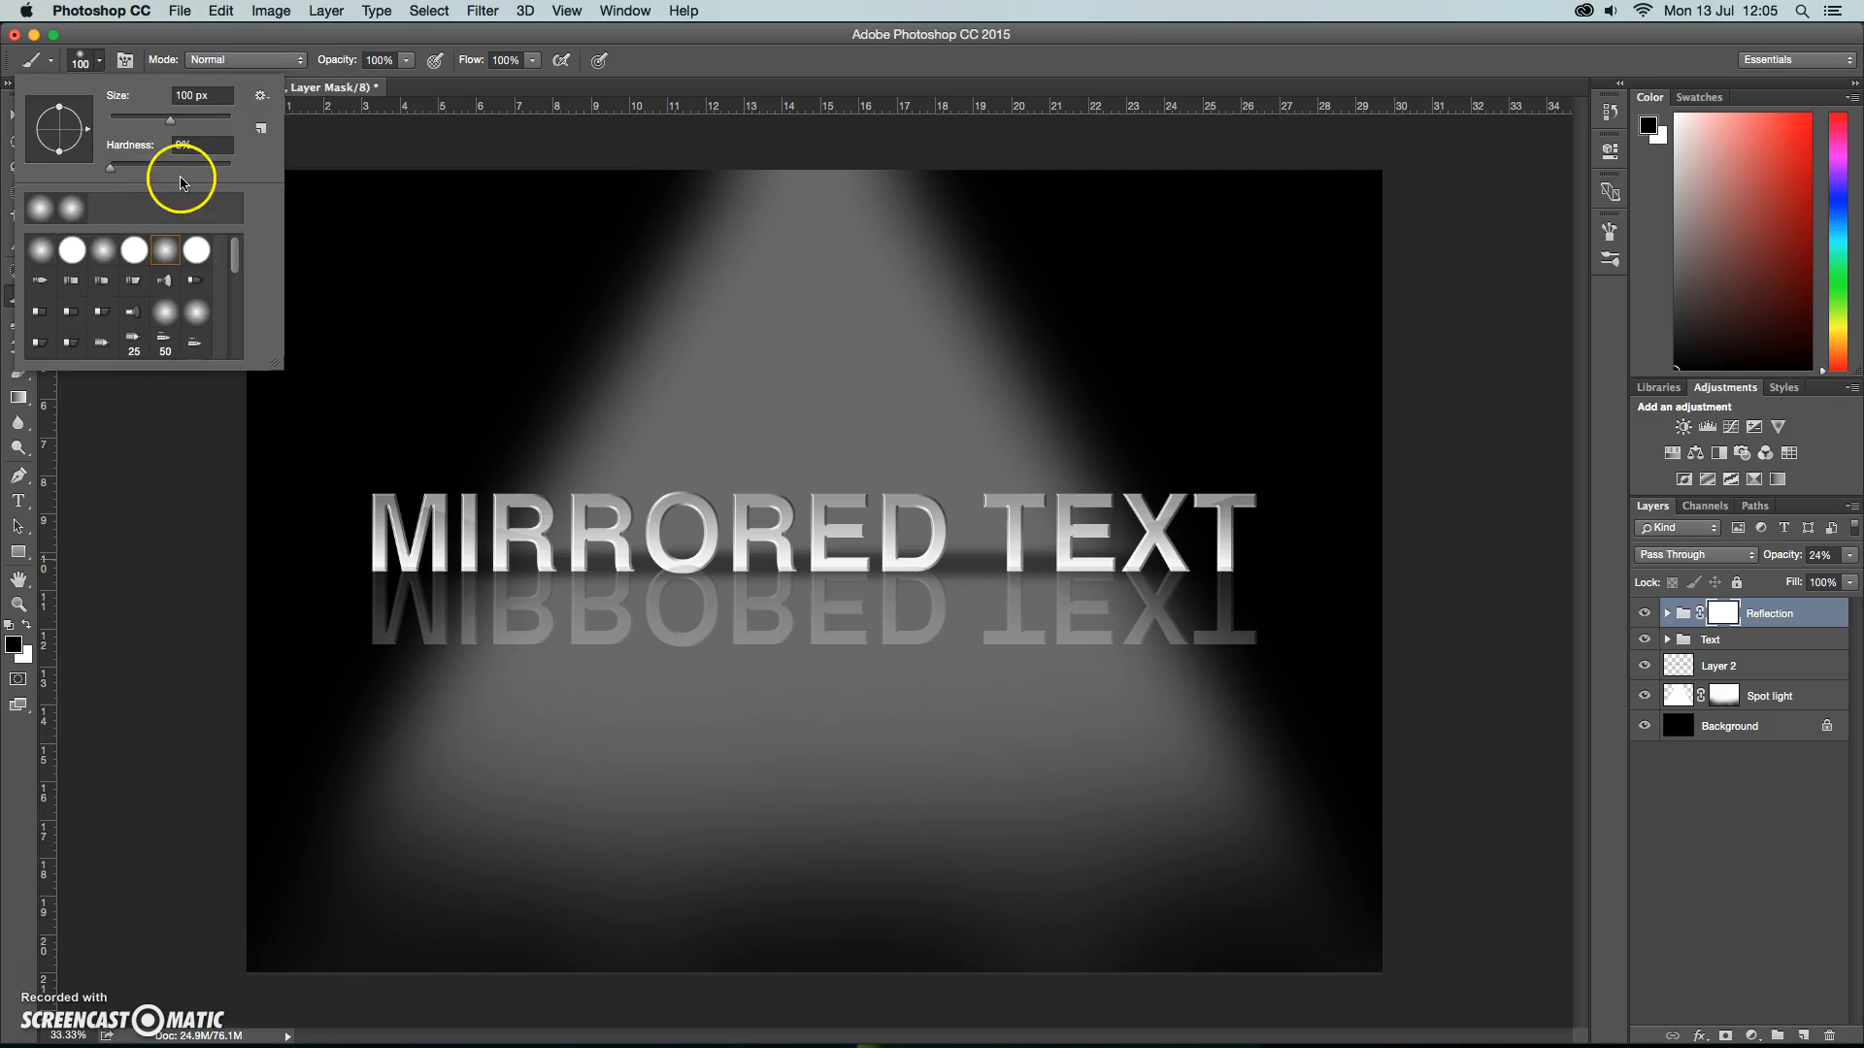
mouse_move(170, 118)
left_mouse_down()
mouse_move(224, 125)
mouse_move(207, 121)
left_mouse_up()
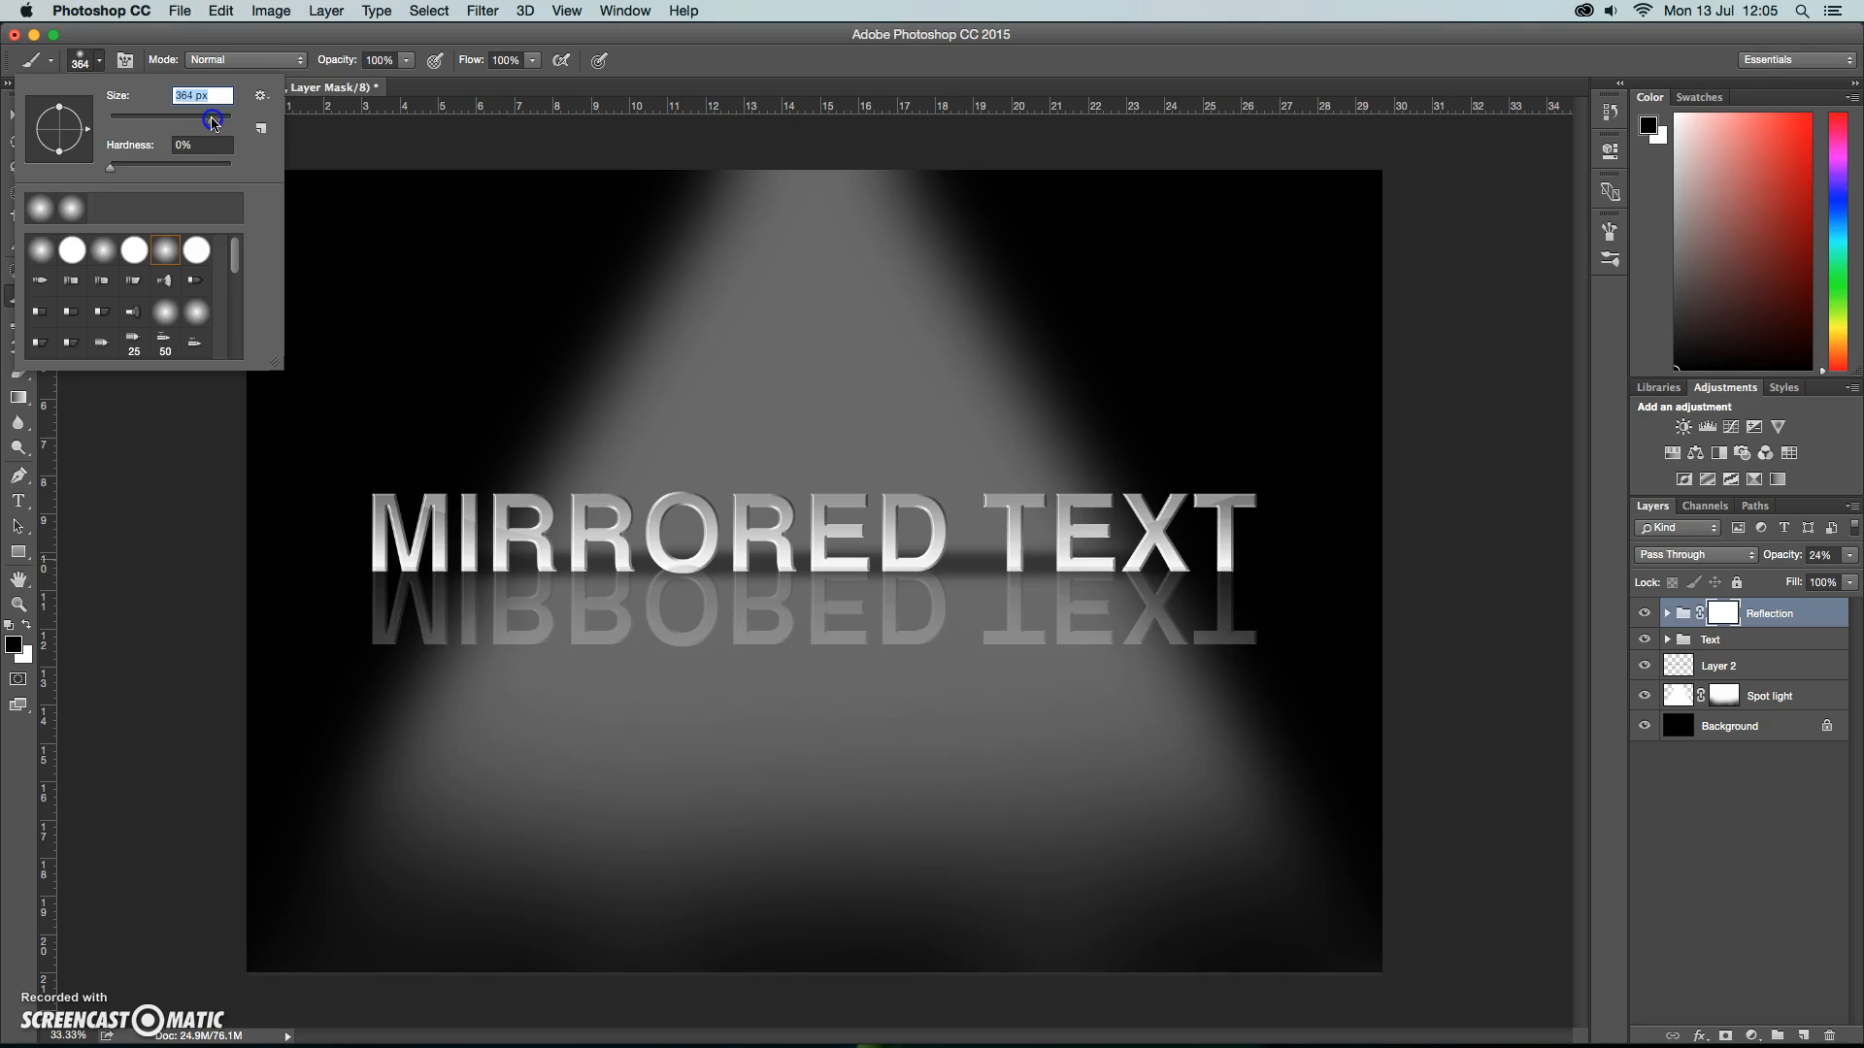
left_click_drag(221, 122, 225, 123)
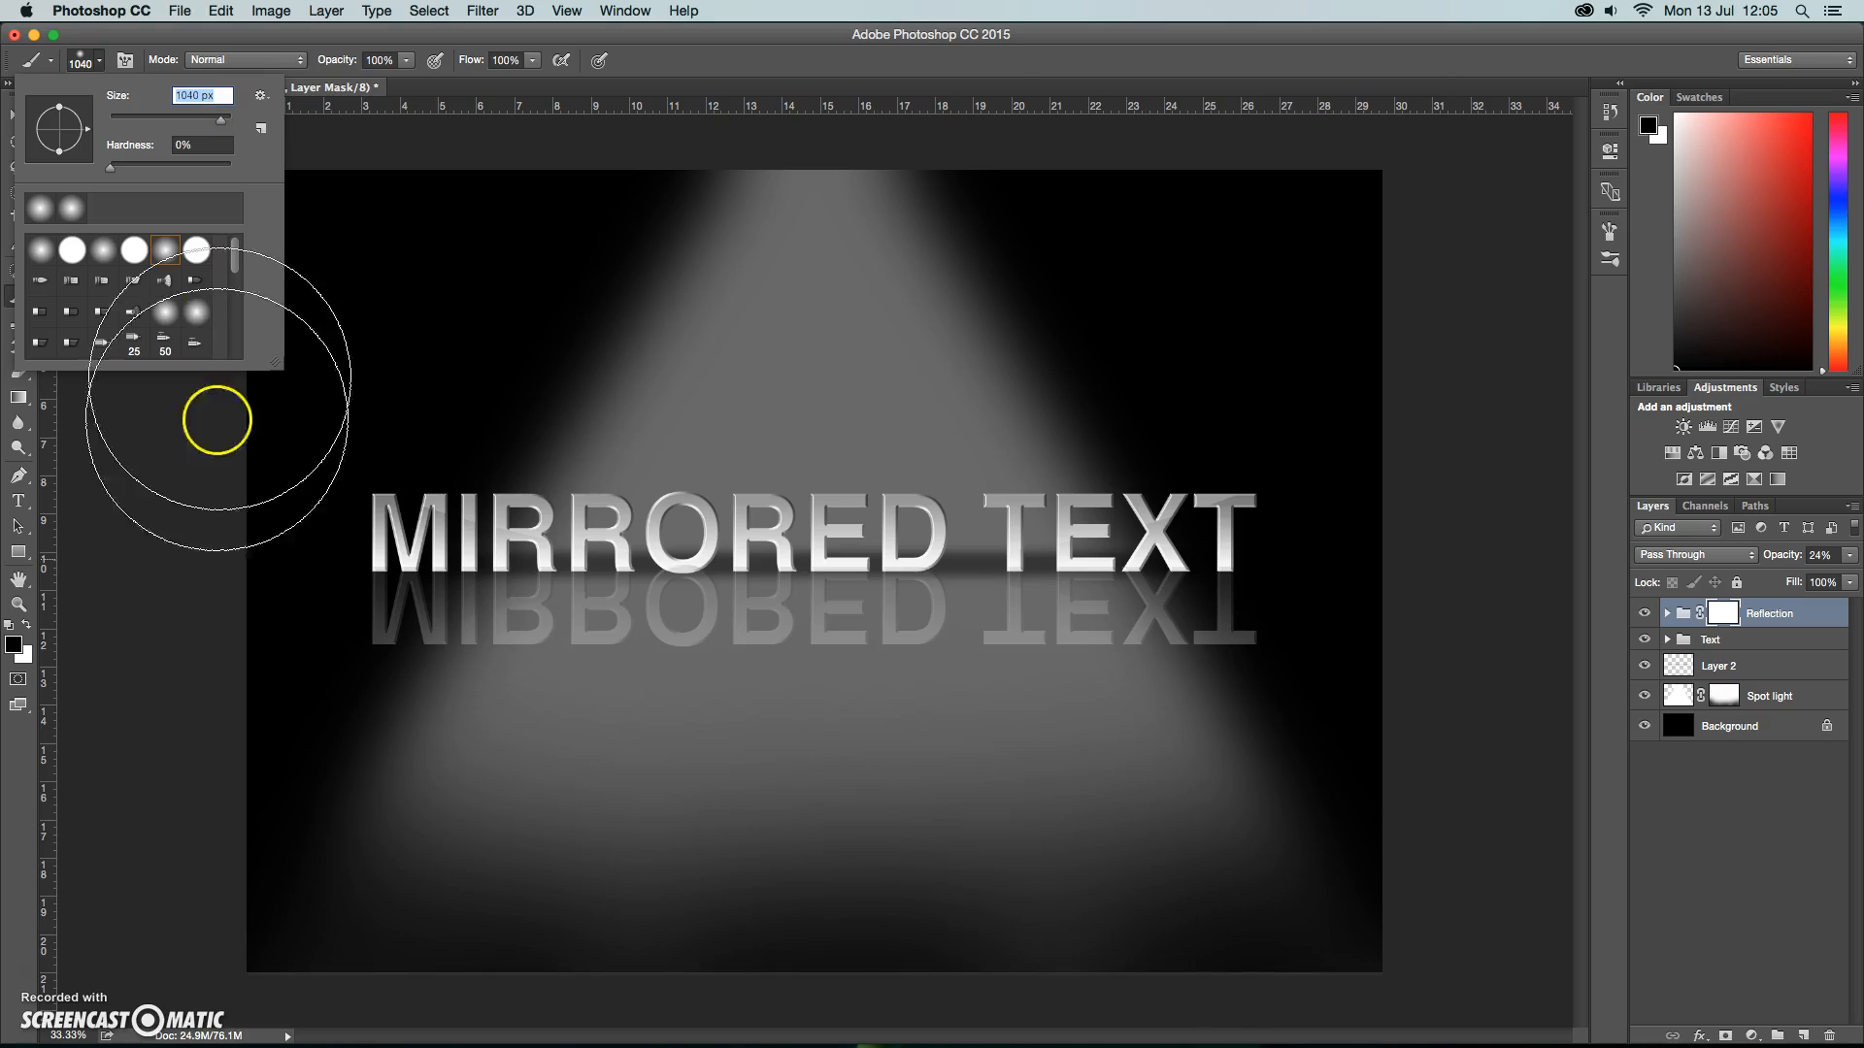
Fade the lower part of the reflected text by painting black on the Reflection mask just below the mirrored letters.
mouse_move(261, 664)
left_mouse_down()
mouse_move(470, 812)
mouse_move(525, 828)
mouse_move(485, 760)
mouse_move(573, 781)
left_mouse_up()
mouse_move(496, 766)
left_mouse_down()
mouse_move(640, 779)
mouse_move(442, 739)
mouse_move(599, 765)
mouse_move(564, 762)
mouse_move(1079, 763)
mouse_move(1310, 721)
mouse_move(1326, 700)
mouse_move(1078, 775)
left_mouse_up()
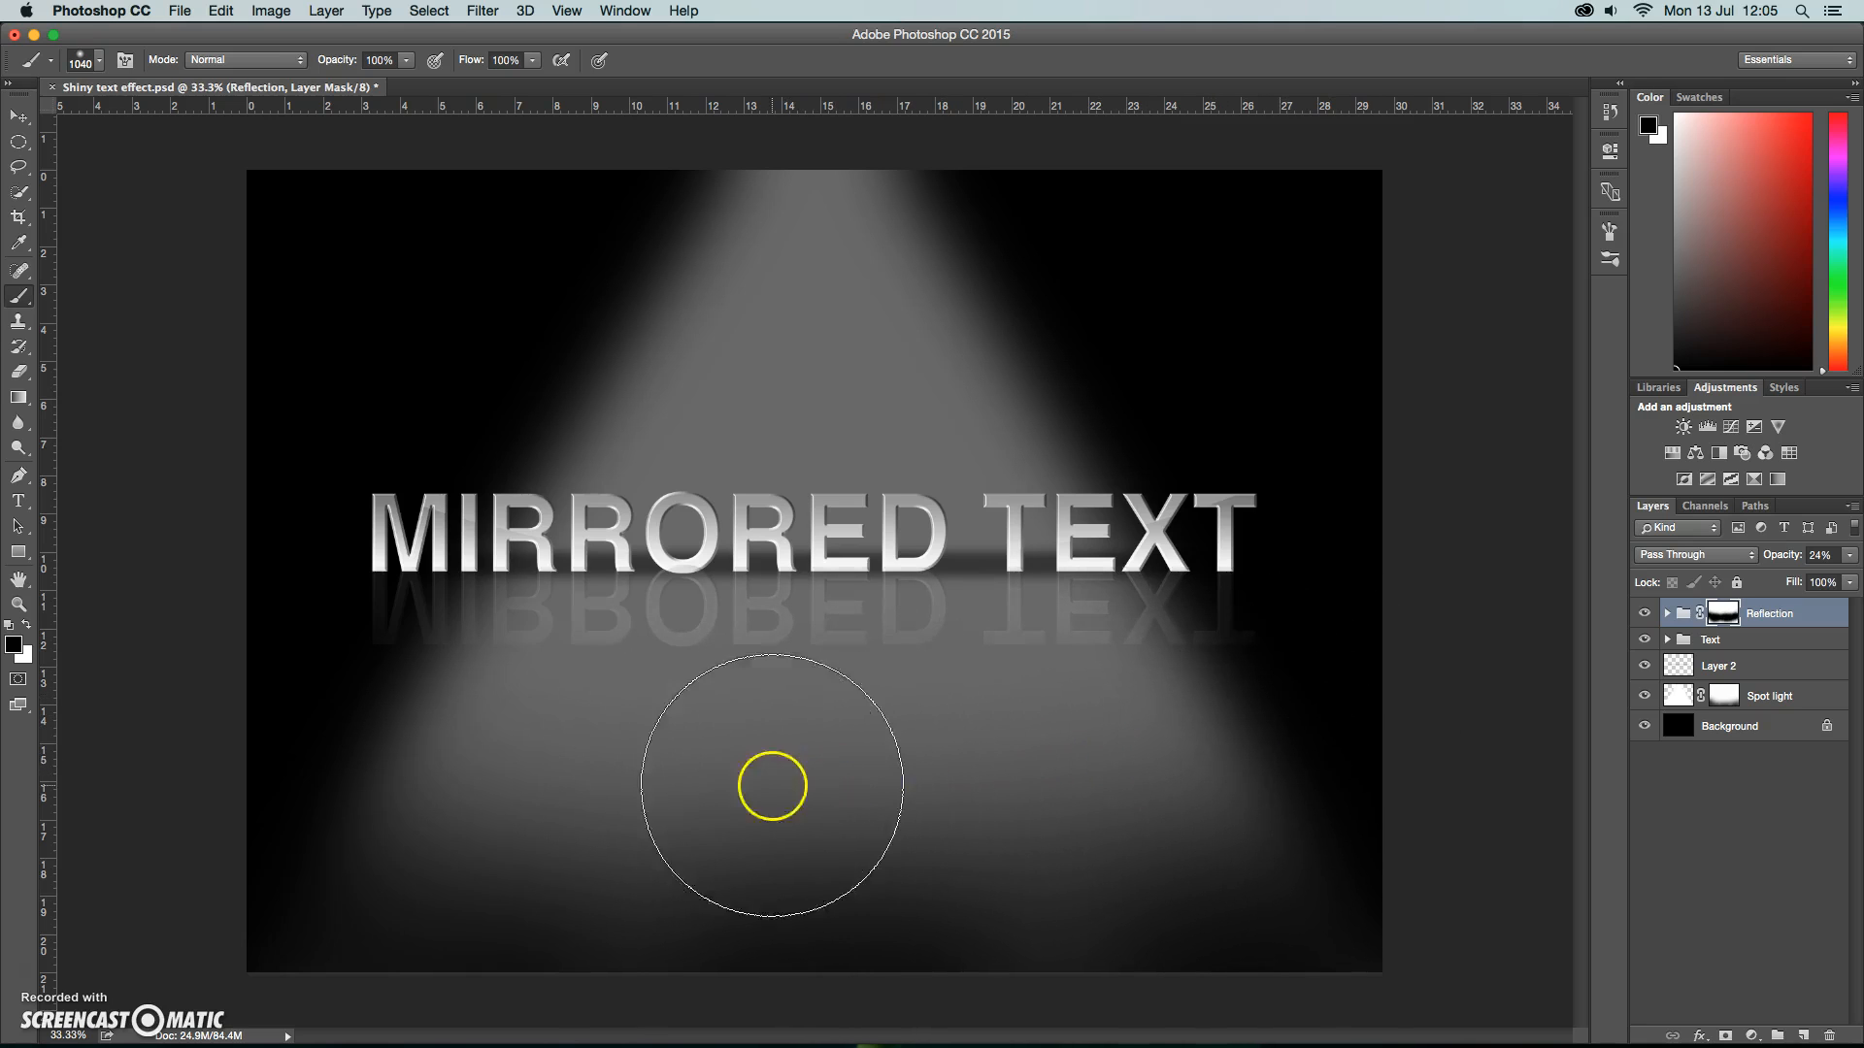
left_click(19, 115)
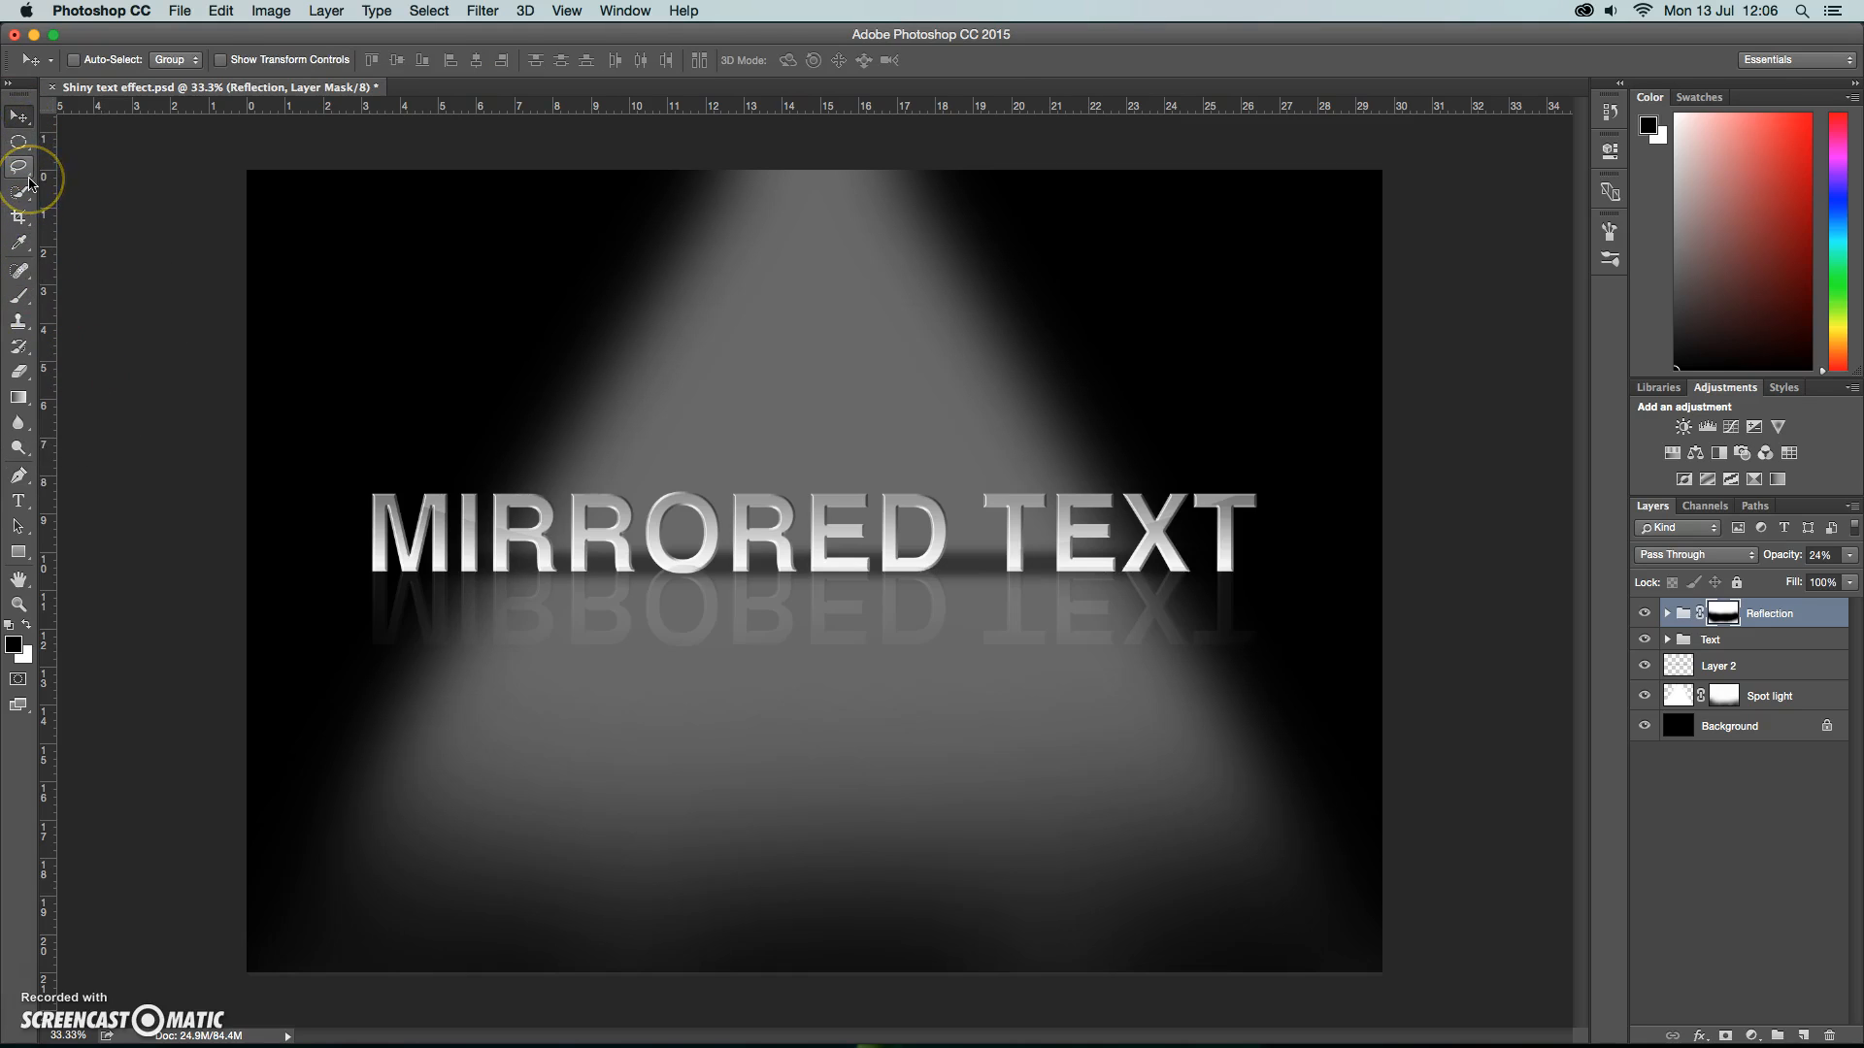